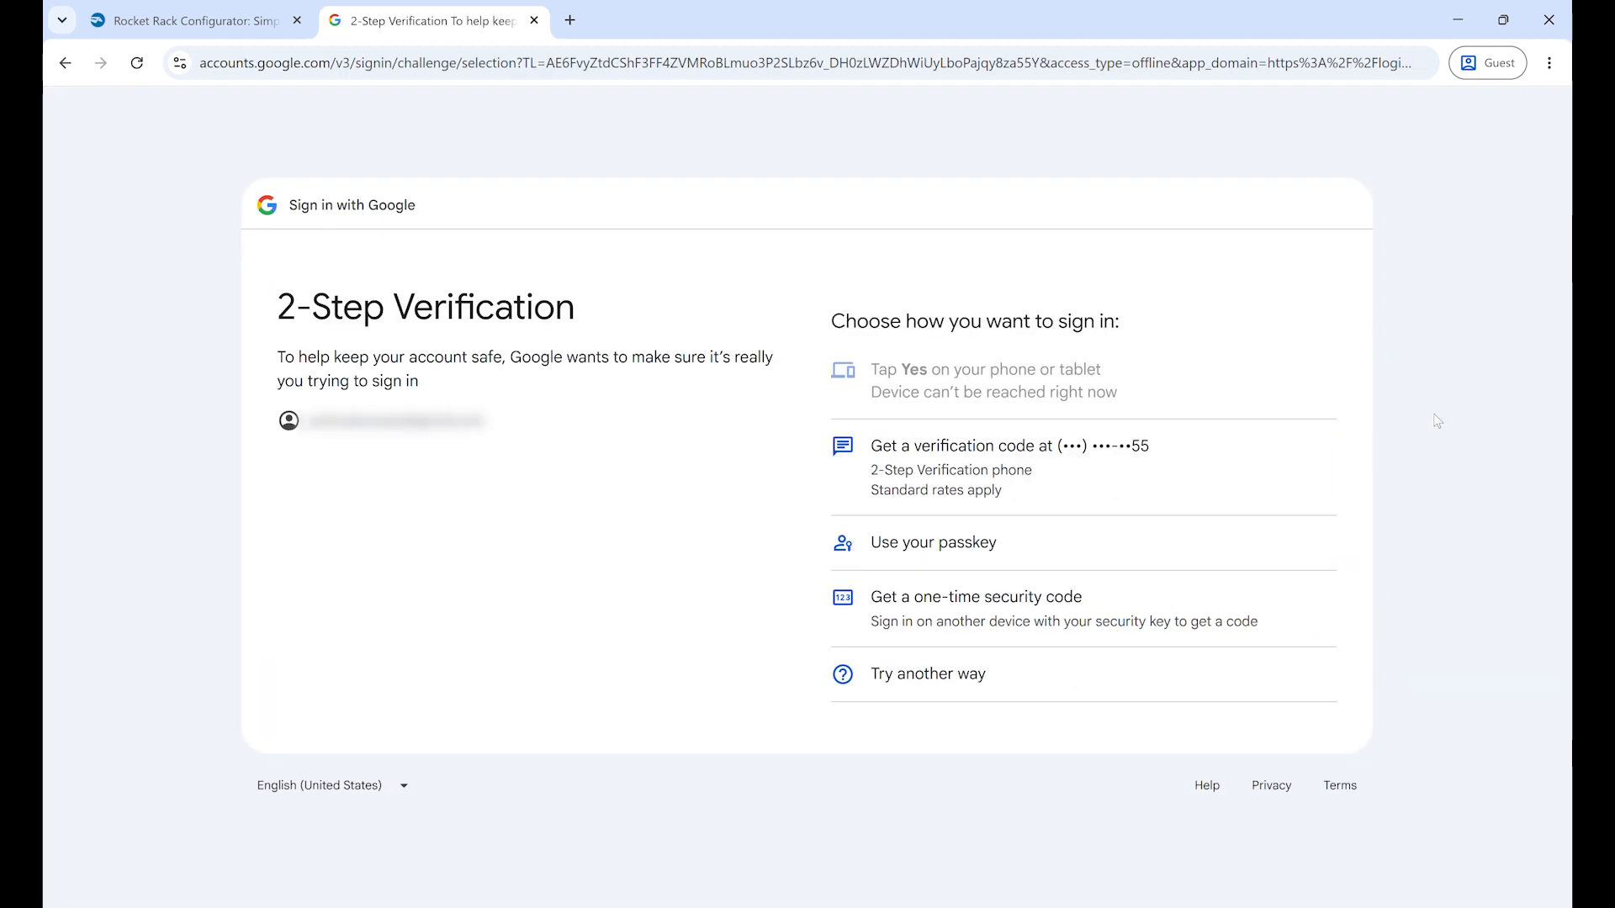
Verify the account with a text-message verification code.
{"action": "left_click", "coordinate": [1295, 464]}
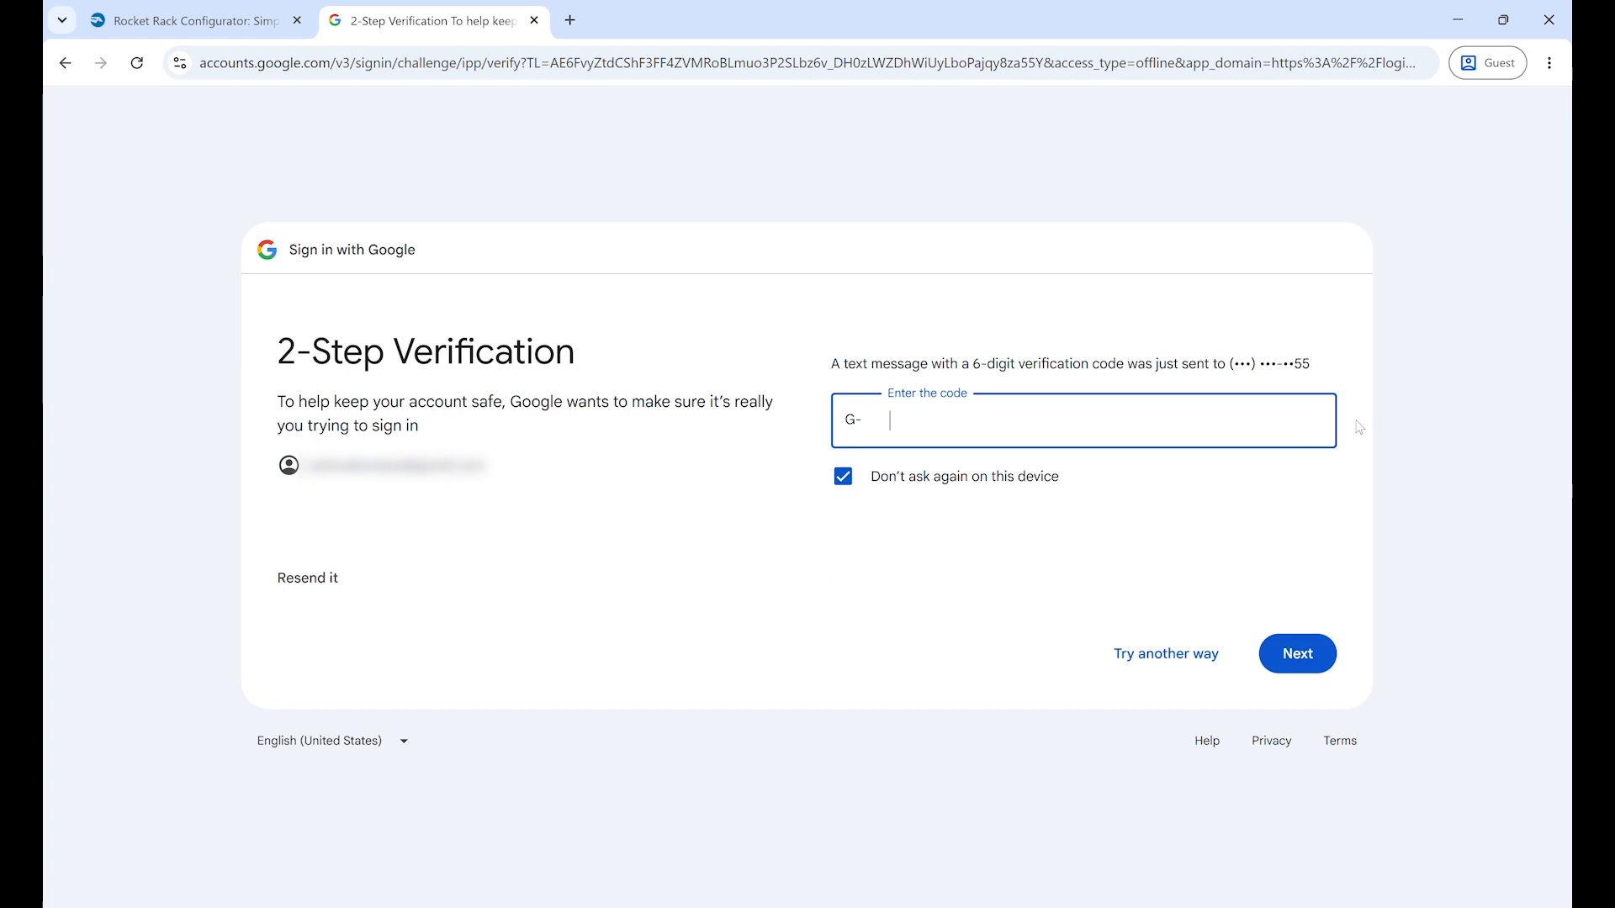
{"action": "key", "text": "Return"}
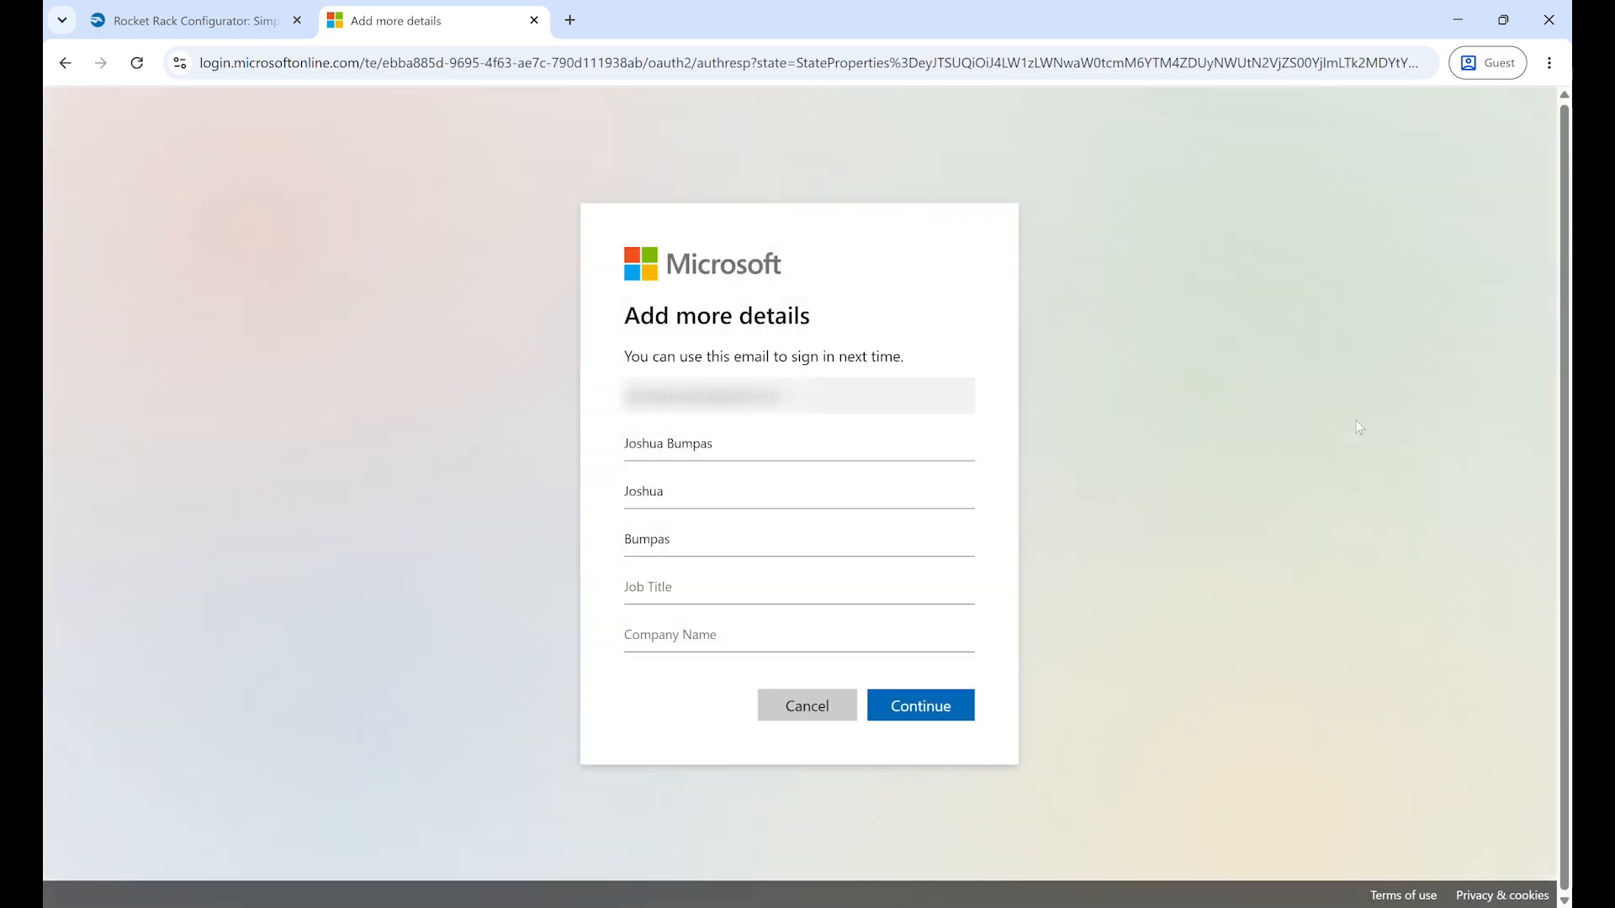
Submit the access request with job title Engineer and company ABC Company.
{"action": "left_click", "coordinate": [807, 581]}
{"action": "type", "text": "Engineer"}
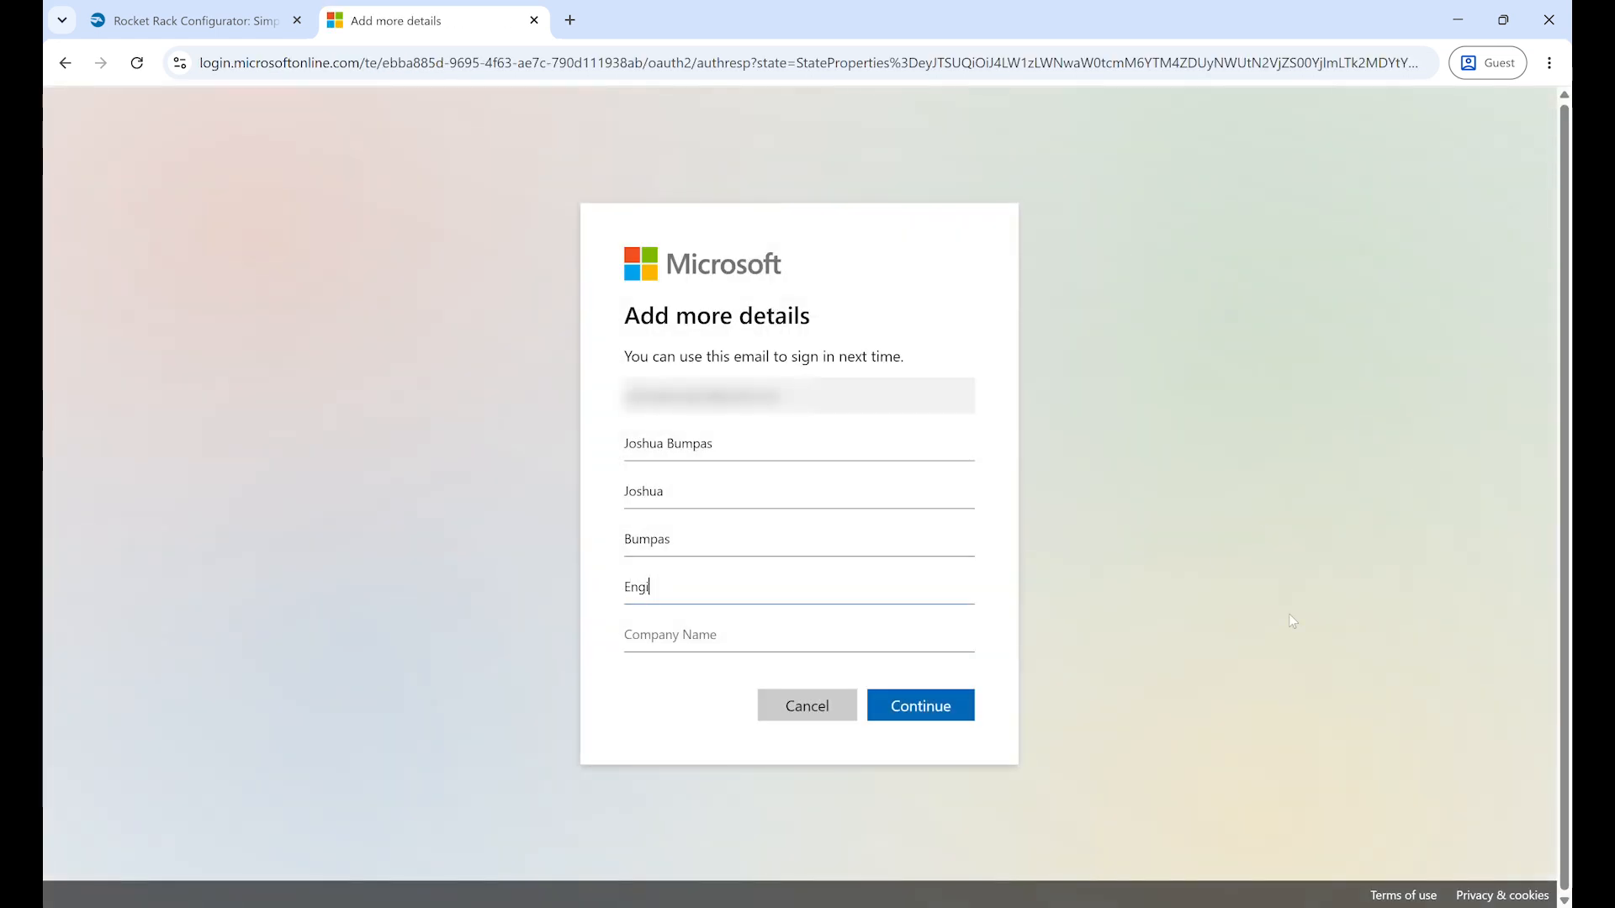
{"action": "key", "text": "Tab"}
{"action": "type", "text": "ABC Company"}
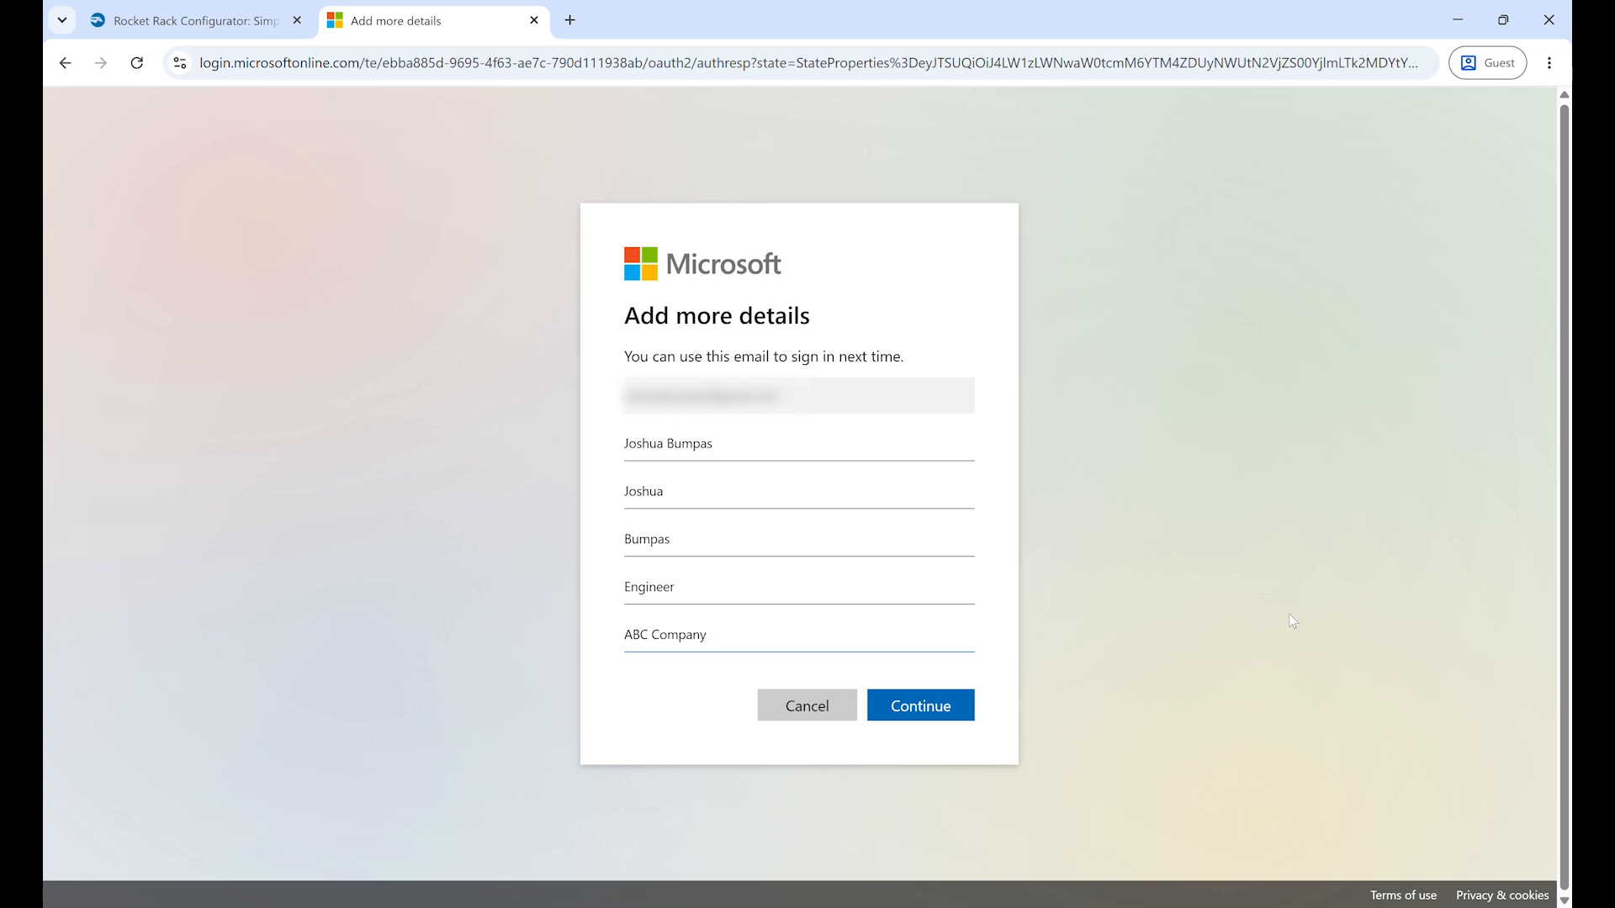
{"action": "left_click", "coordinate": [925, 705]}
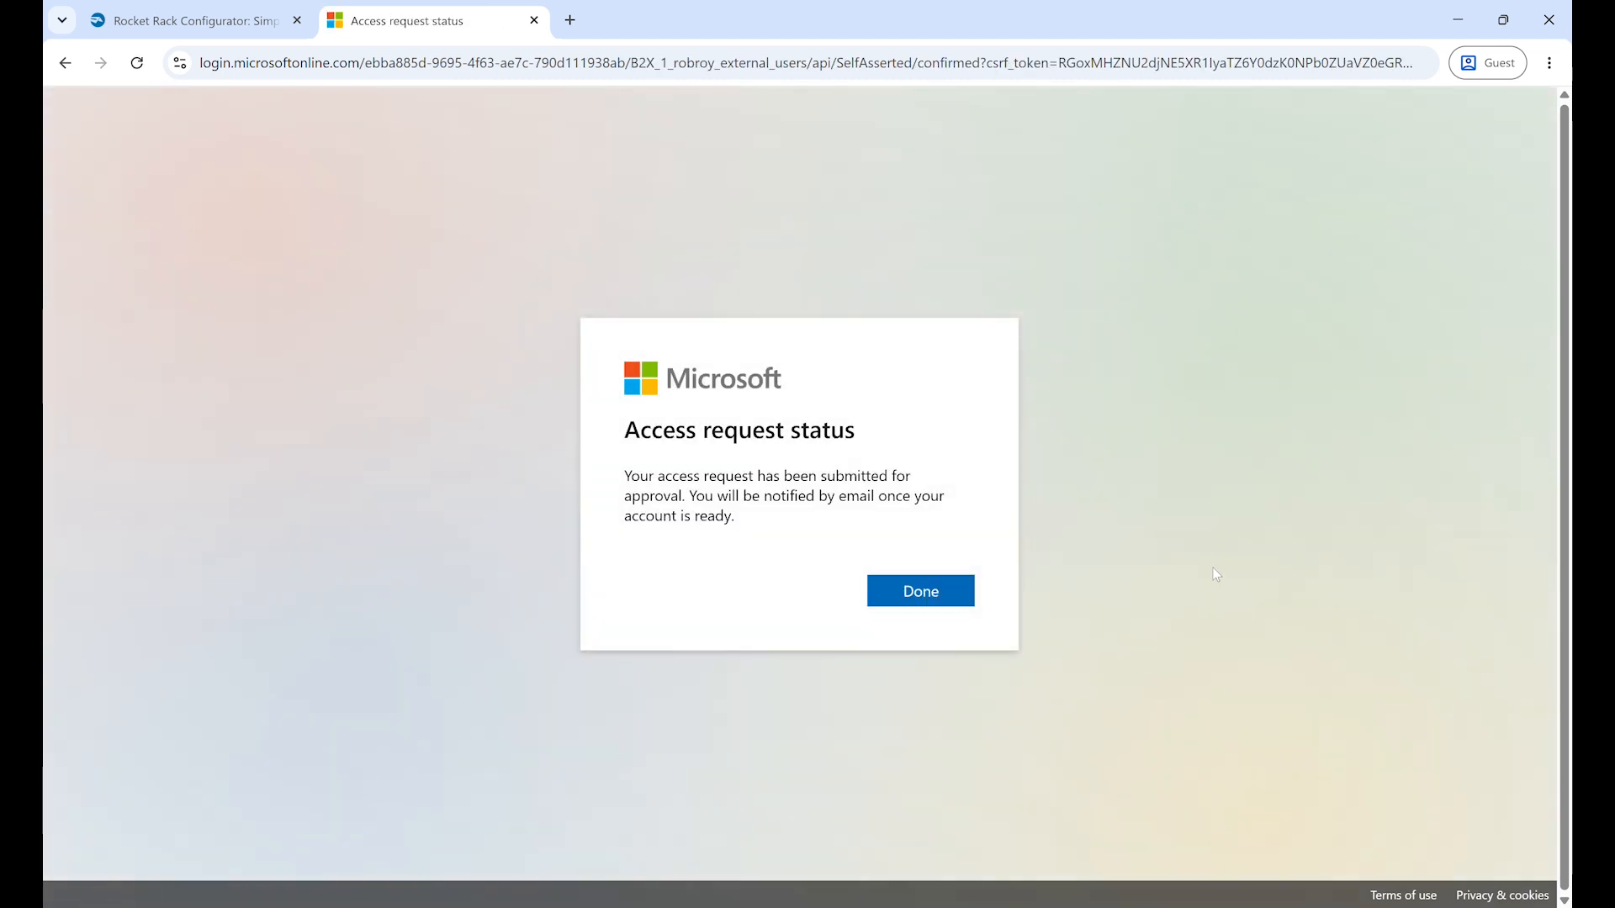
{"action": "left_click", "coordinate": [922, 592]}
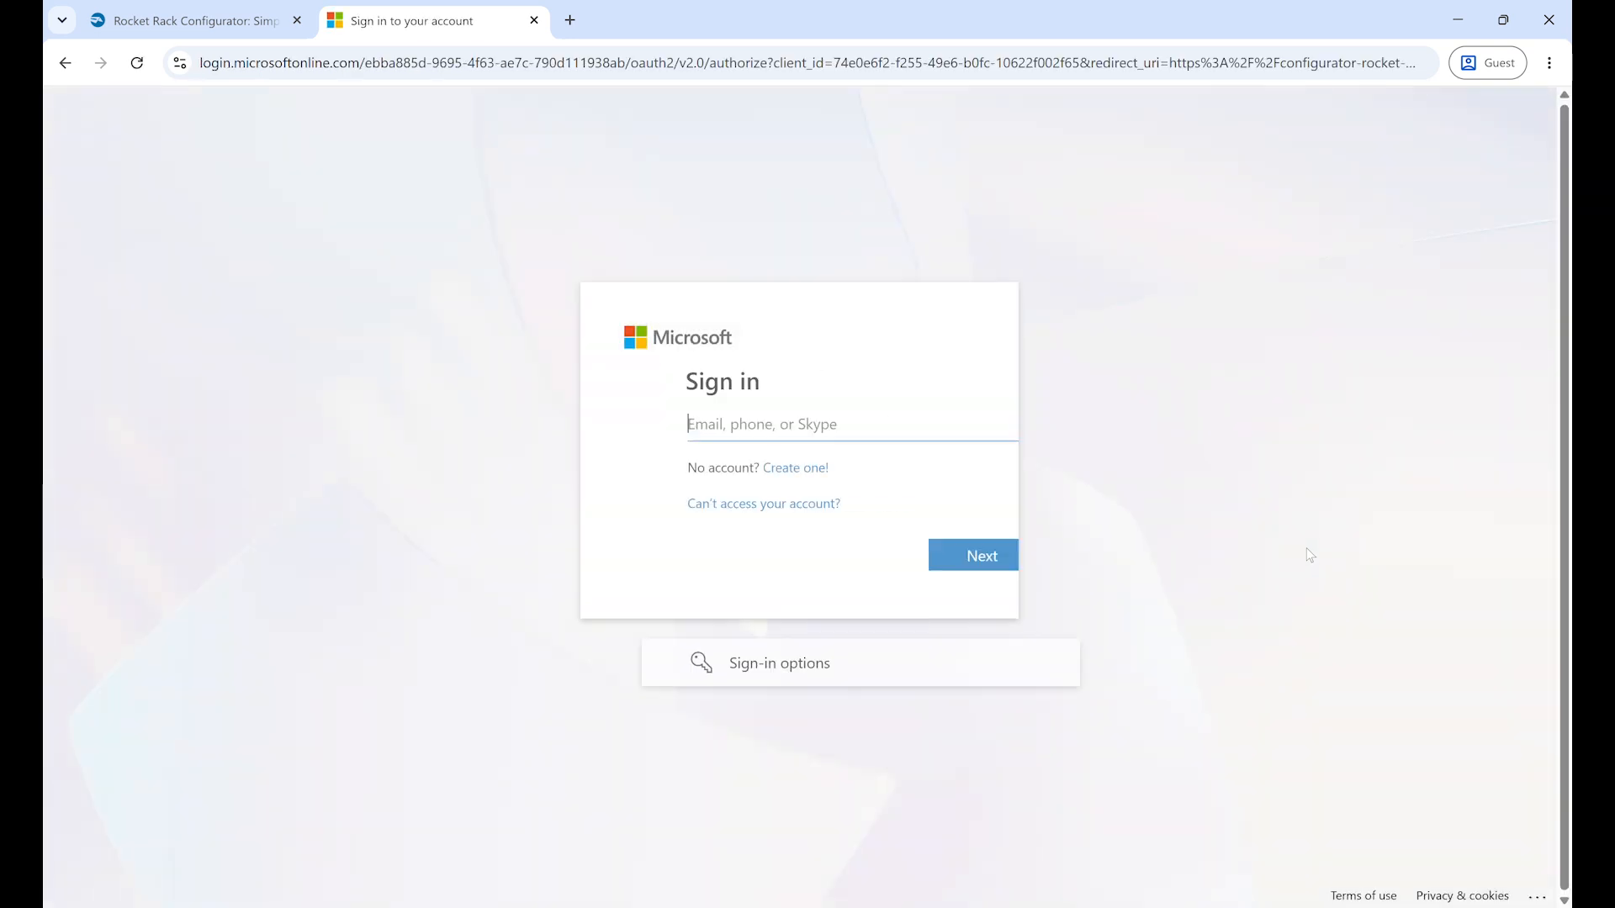
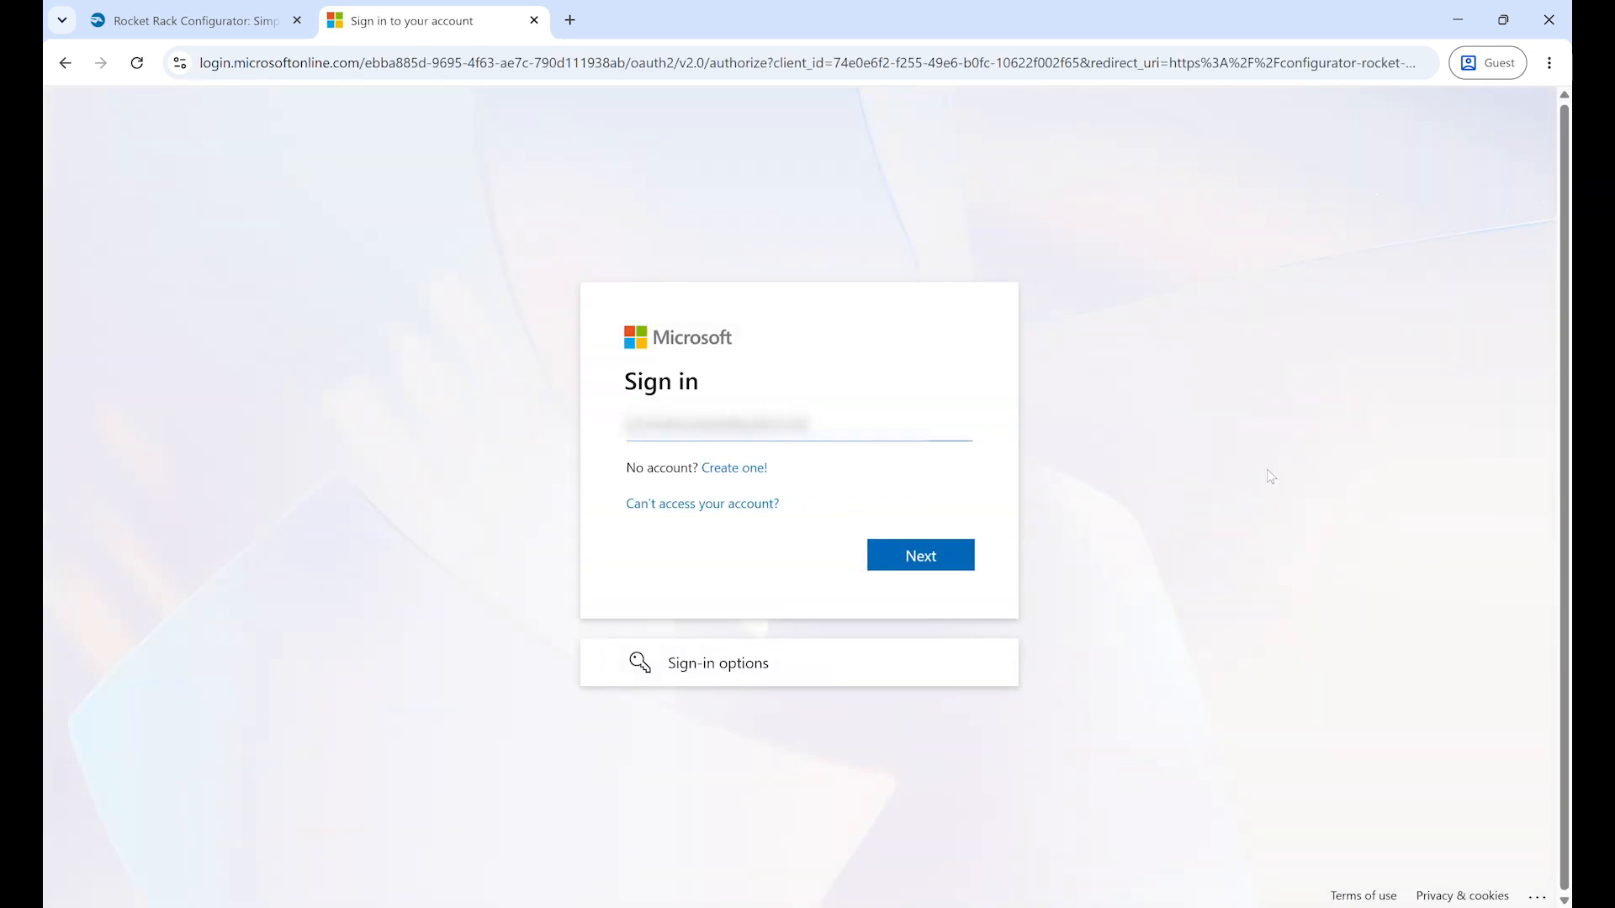
Sign in with the account e-mail, accept the permissions and stay signed in.
{"action": "key", "text": "Return"}
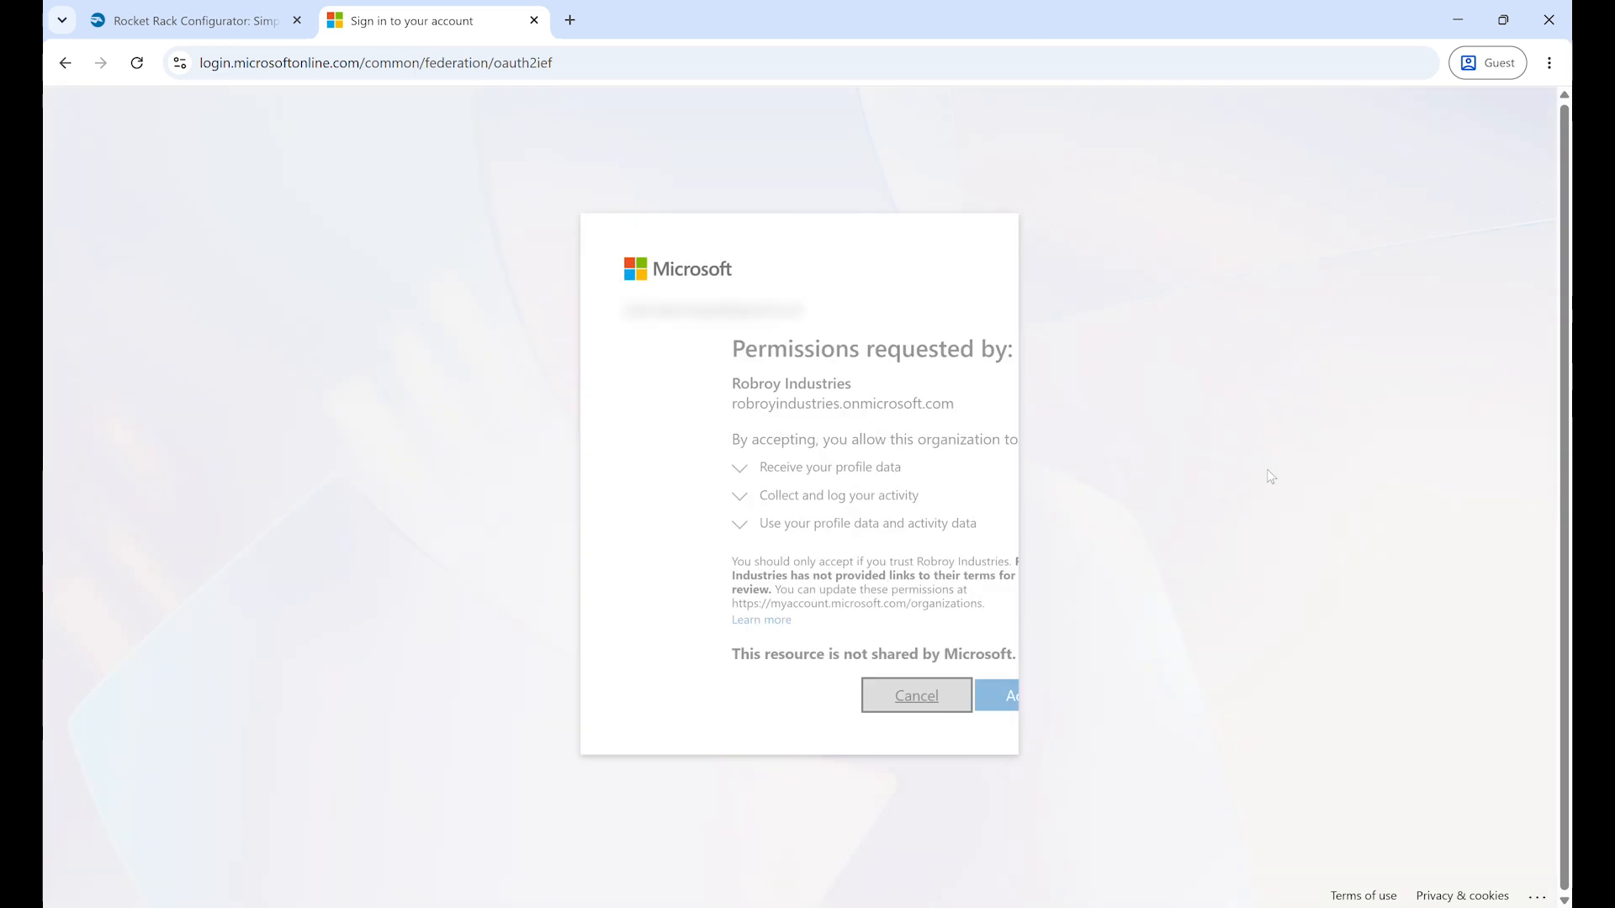
{"action": "left_click", "coordinate": [934, 696]}
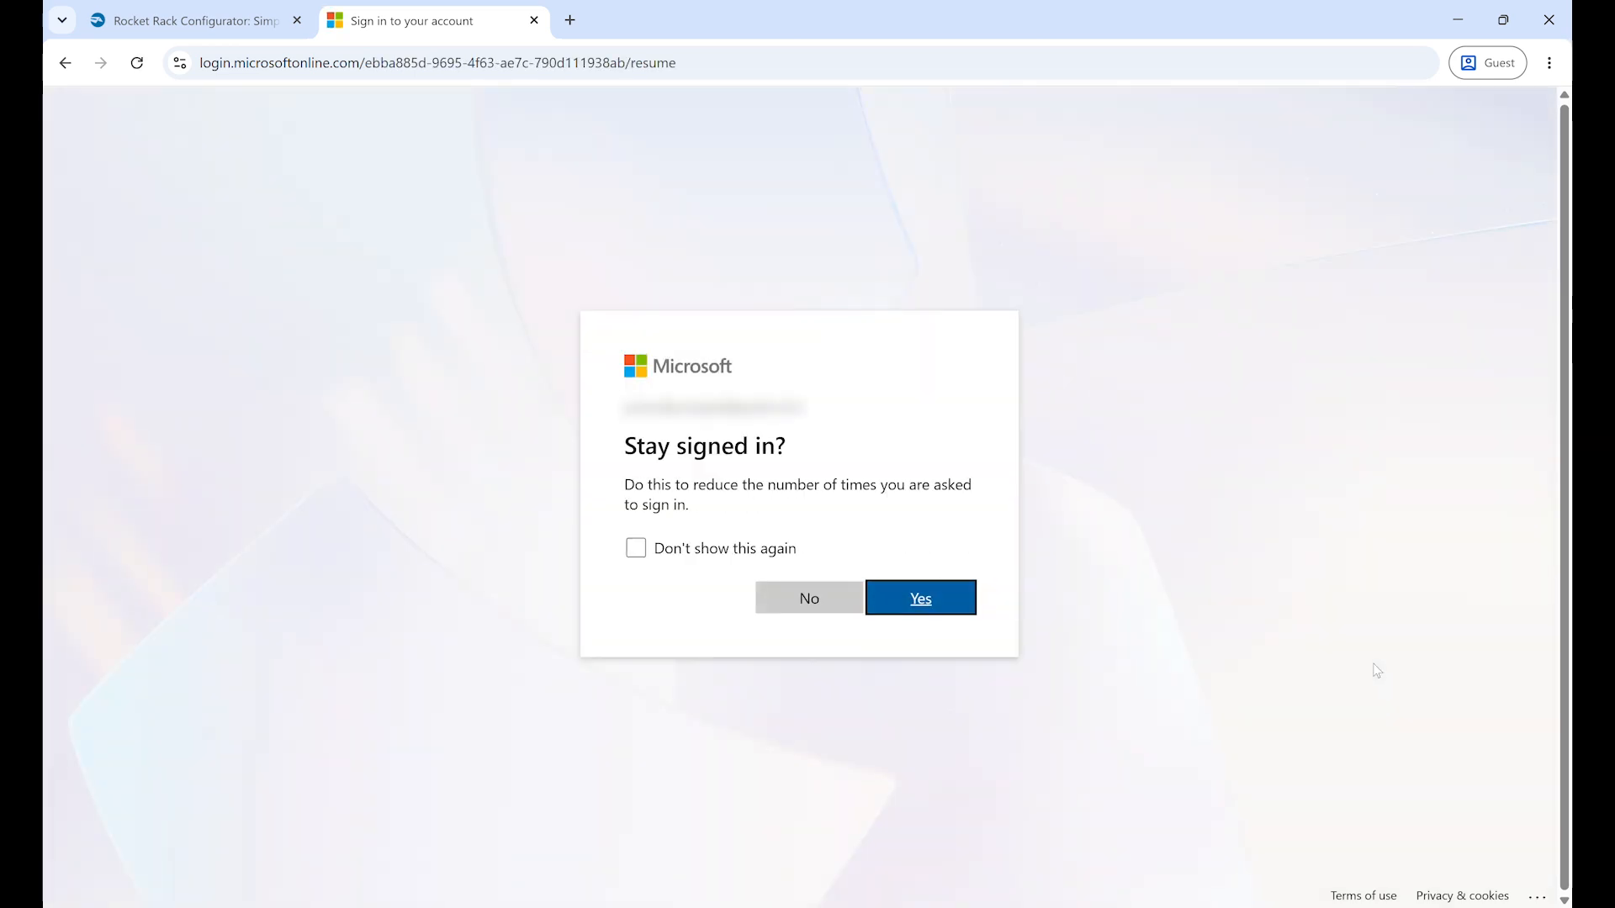
{"action": "left_click", "coordinate": [920, 602]}
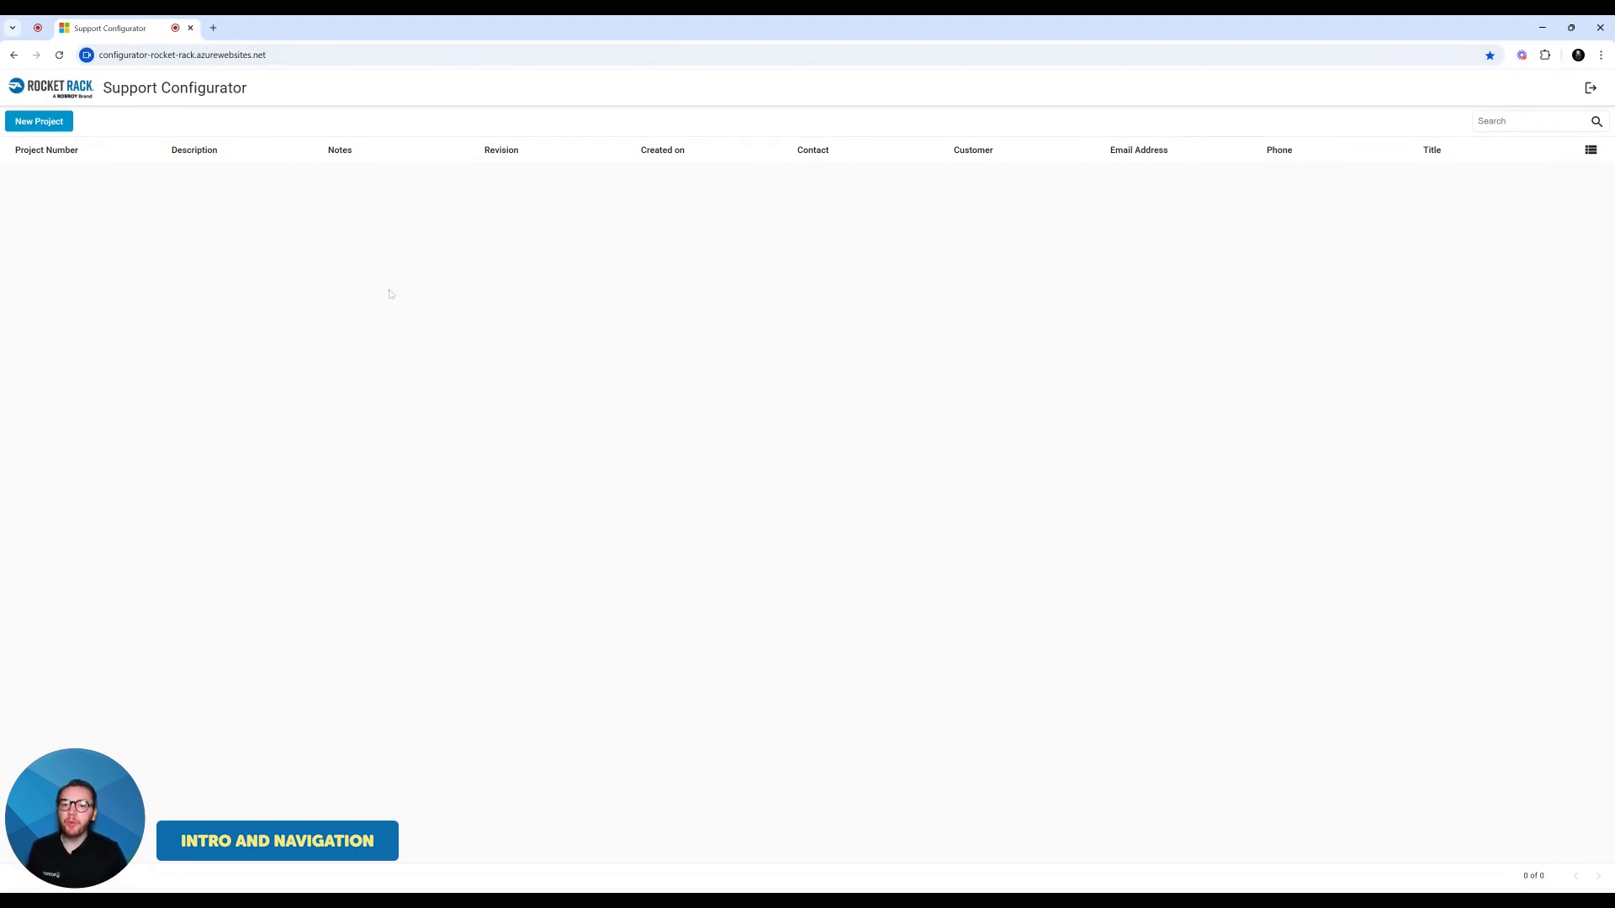
Start a new project in the Support Configurator.
{"action": "left_click", "coordinate": [46, 123]}
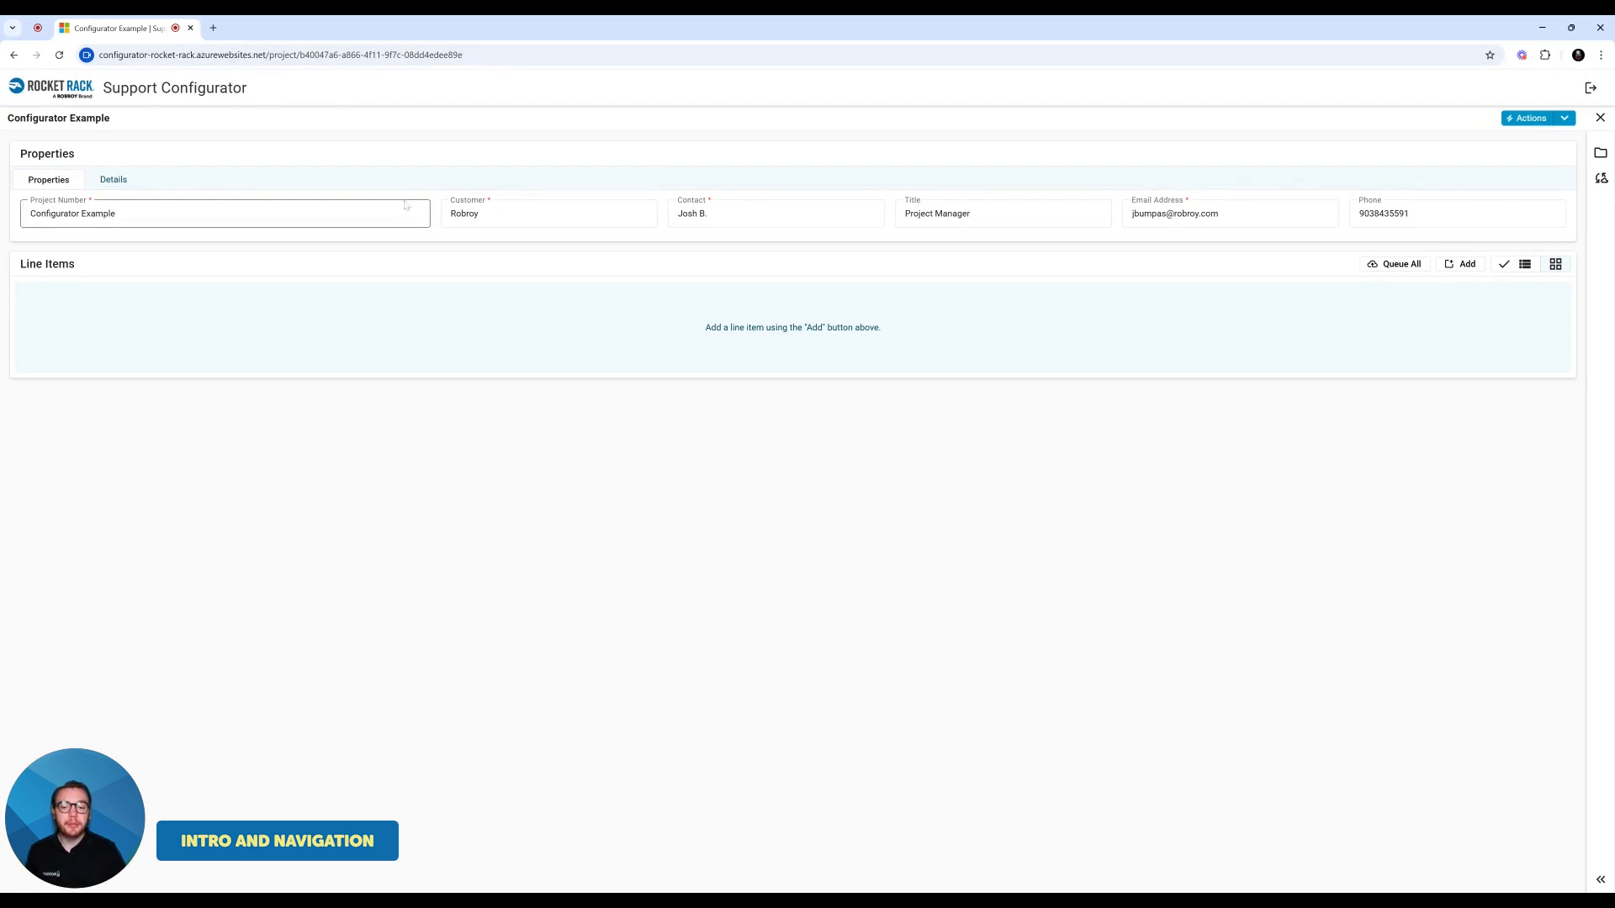
Check the creation date under Details, then list the available line-item mount types.
{"action": "left_click", "coordinate": [116, 182]}
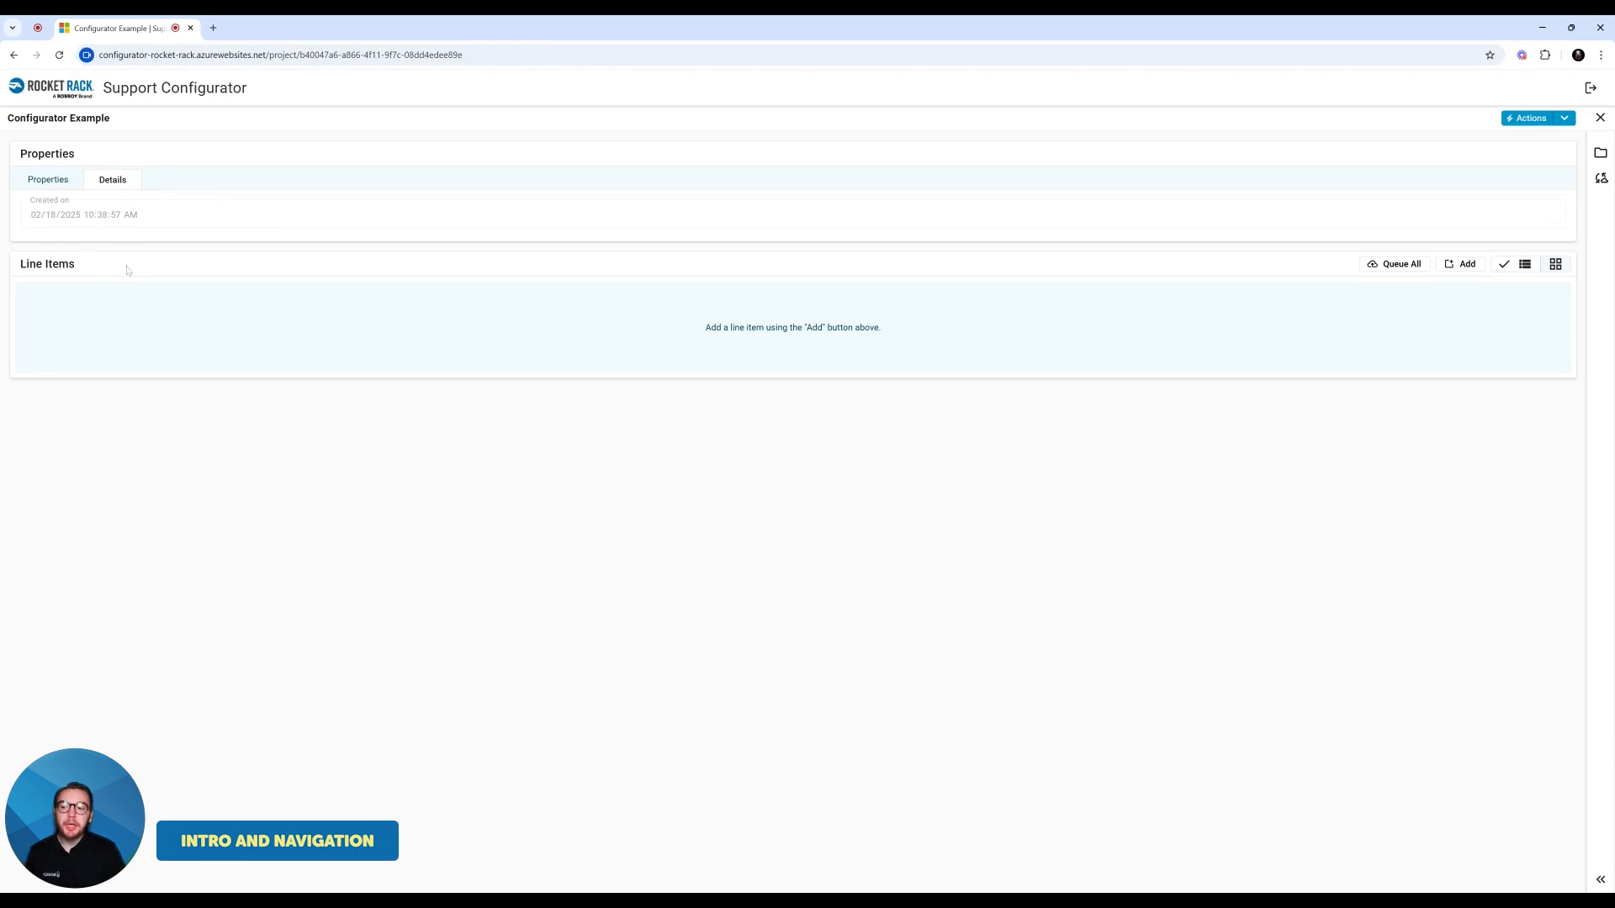
{"action": "left_click", "coordinate": [49, 180]}
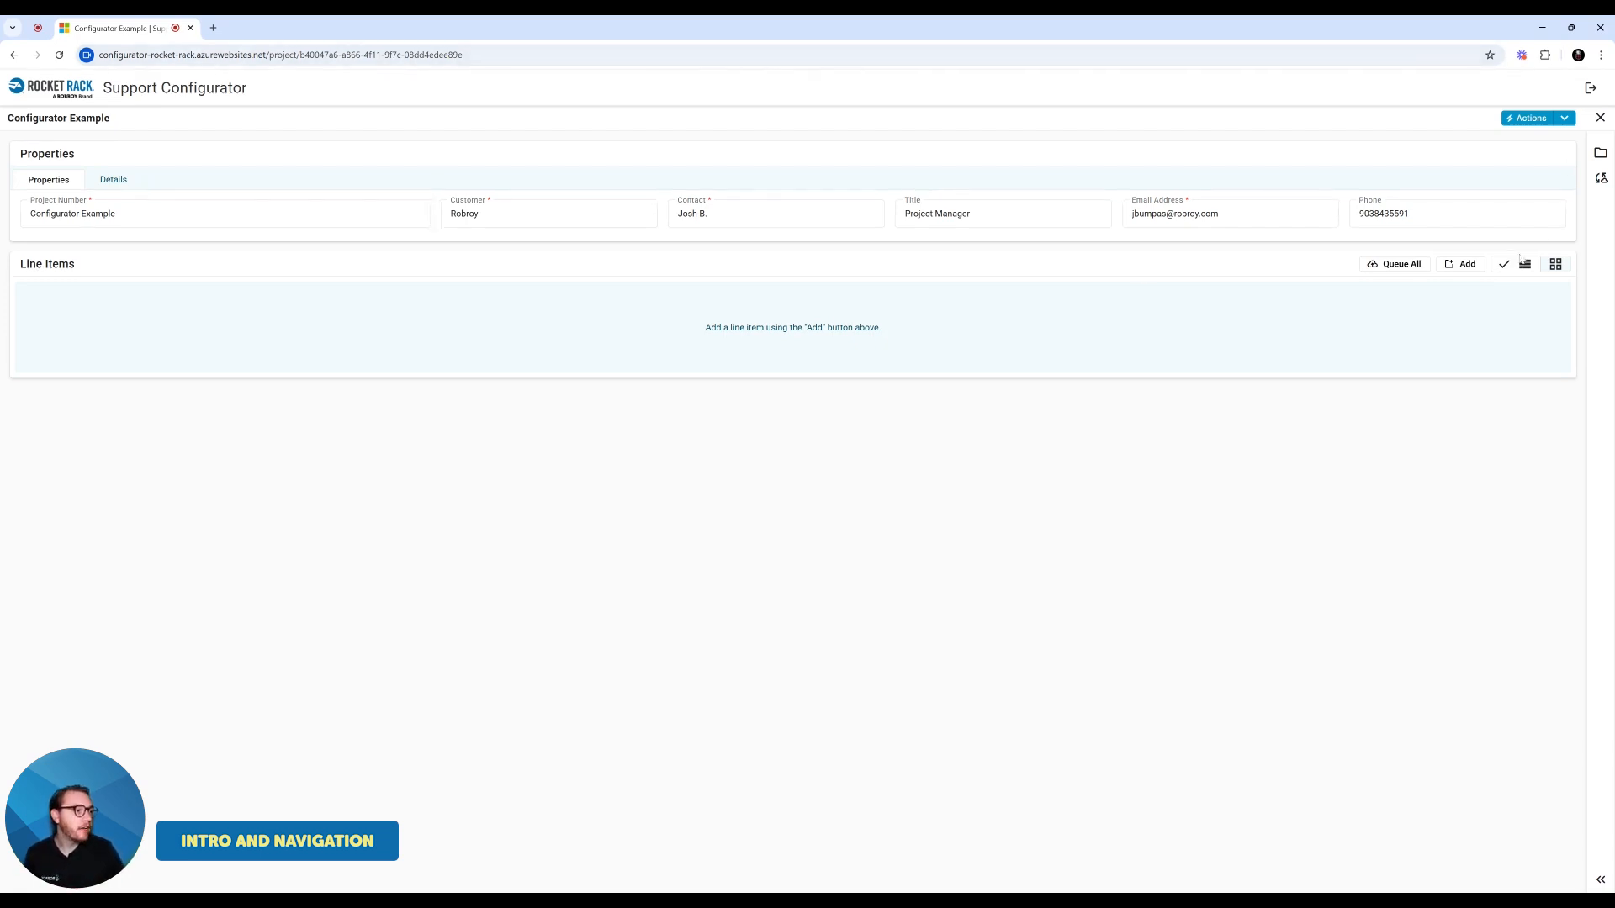
{"action": "left_click", "coordinate": [1463, 265]}
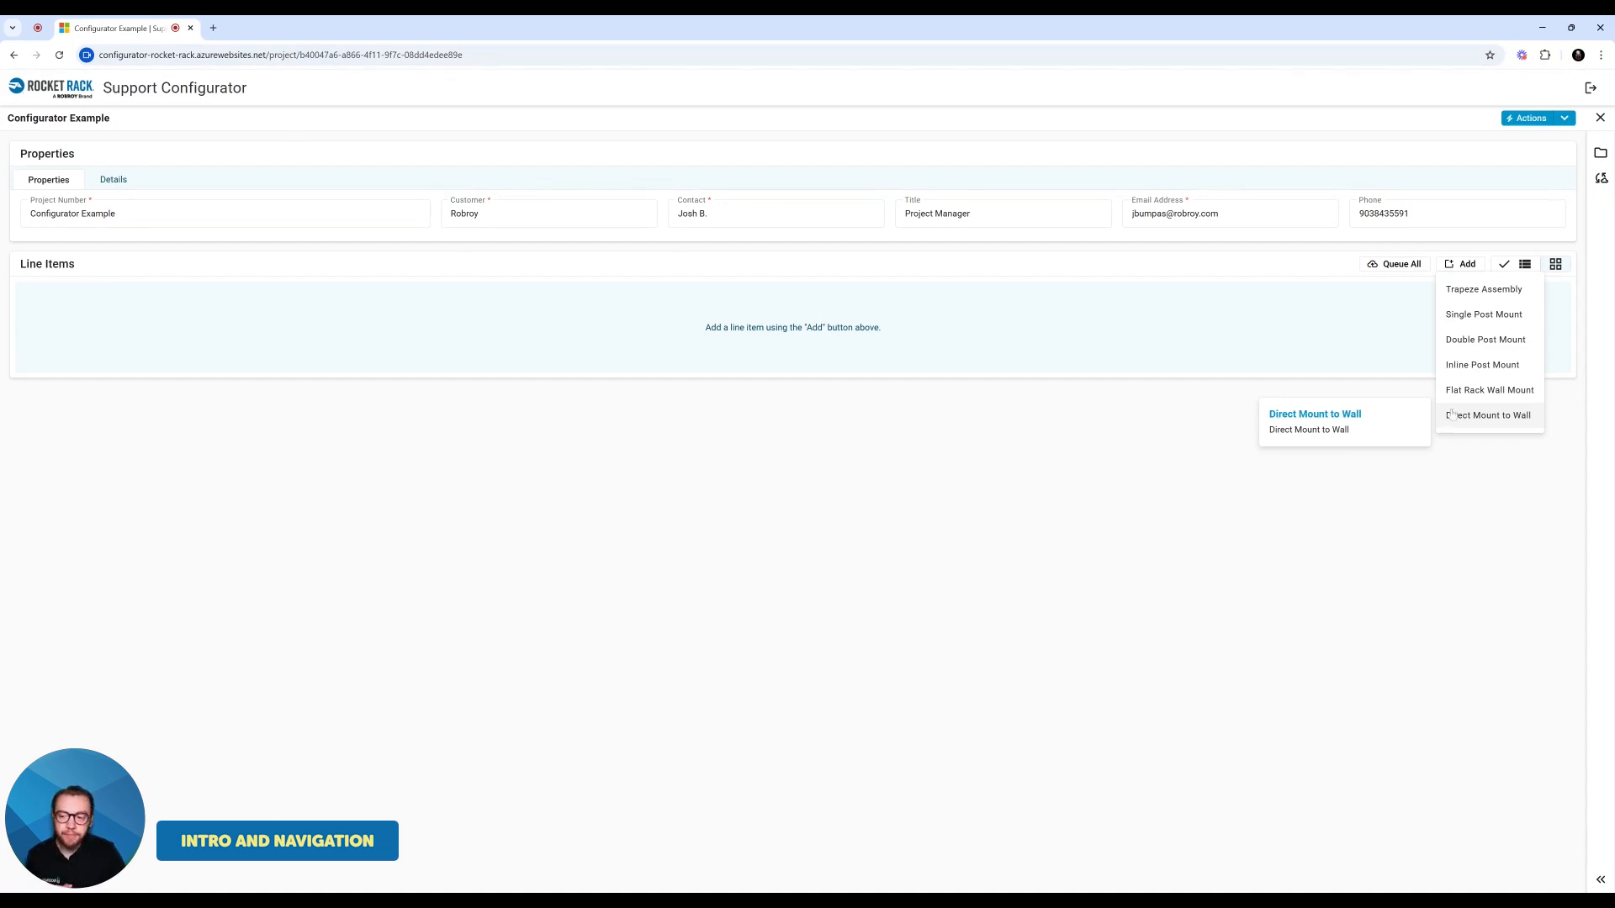
Add a Trapeze Assembly line item from the mount-type list.
{"action": "left_click", "coordinate": [986, 449]}
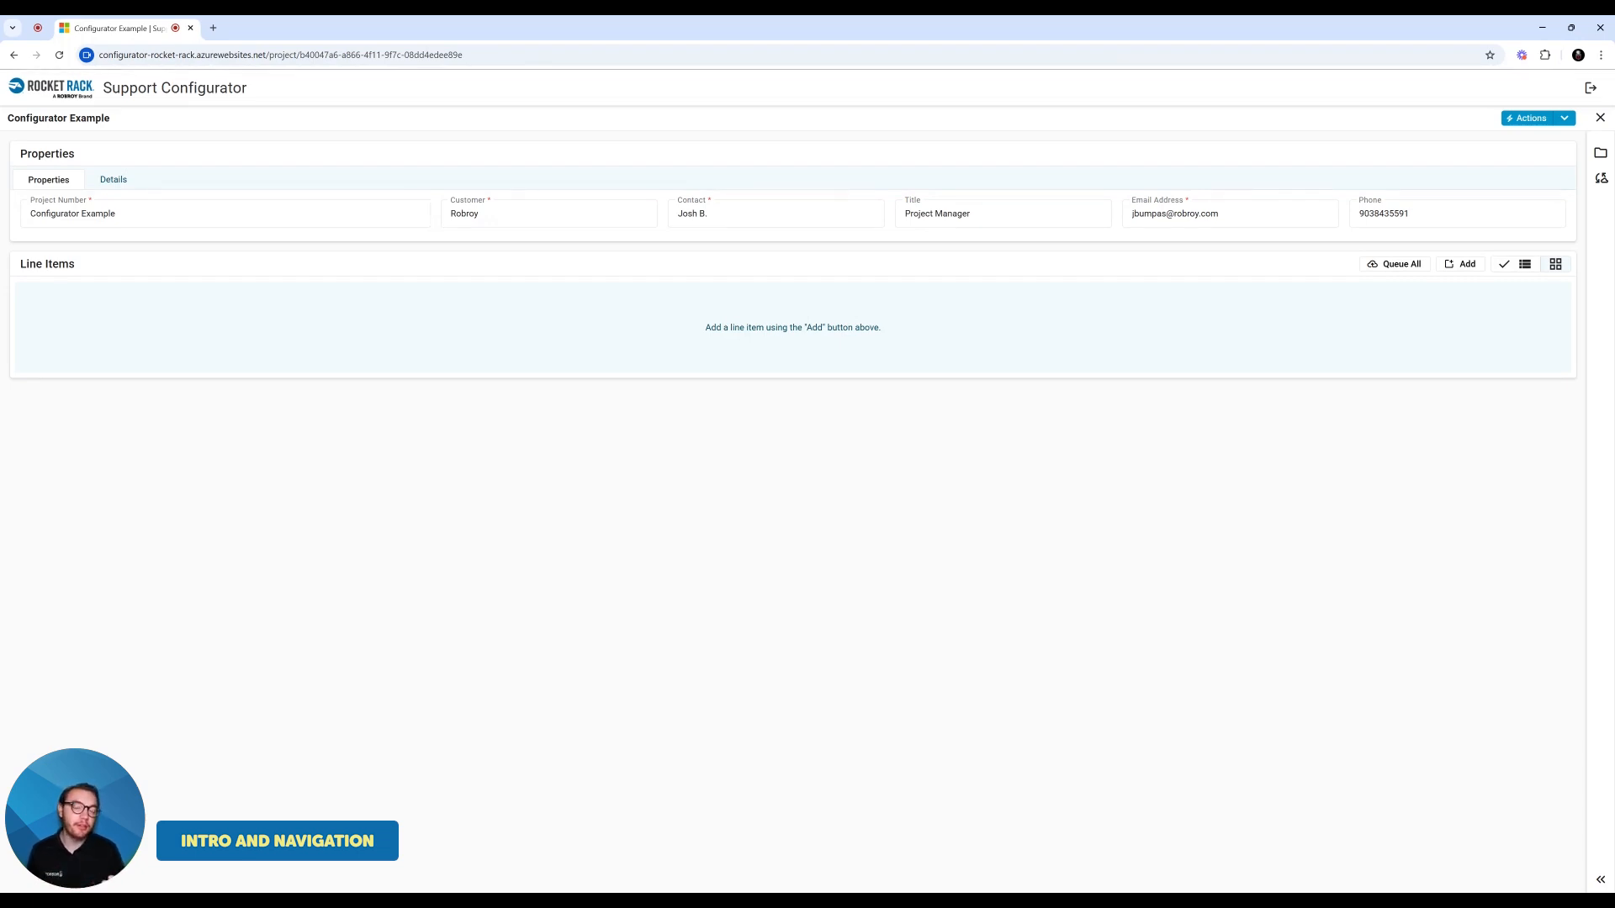
{"action": "left_click", "coordinate": [1460, 265]}
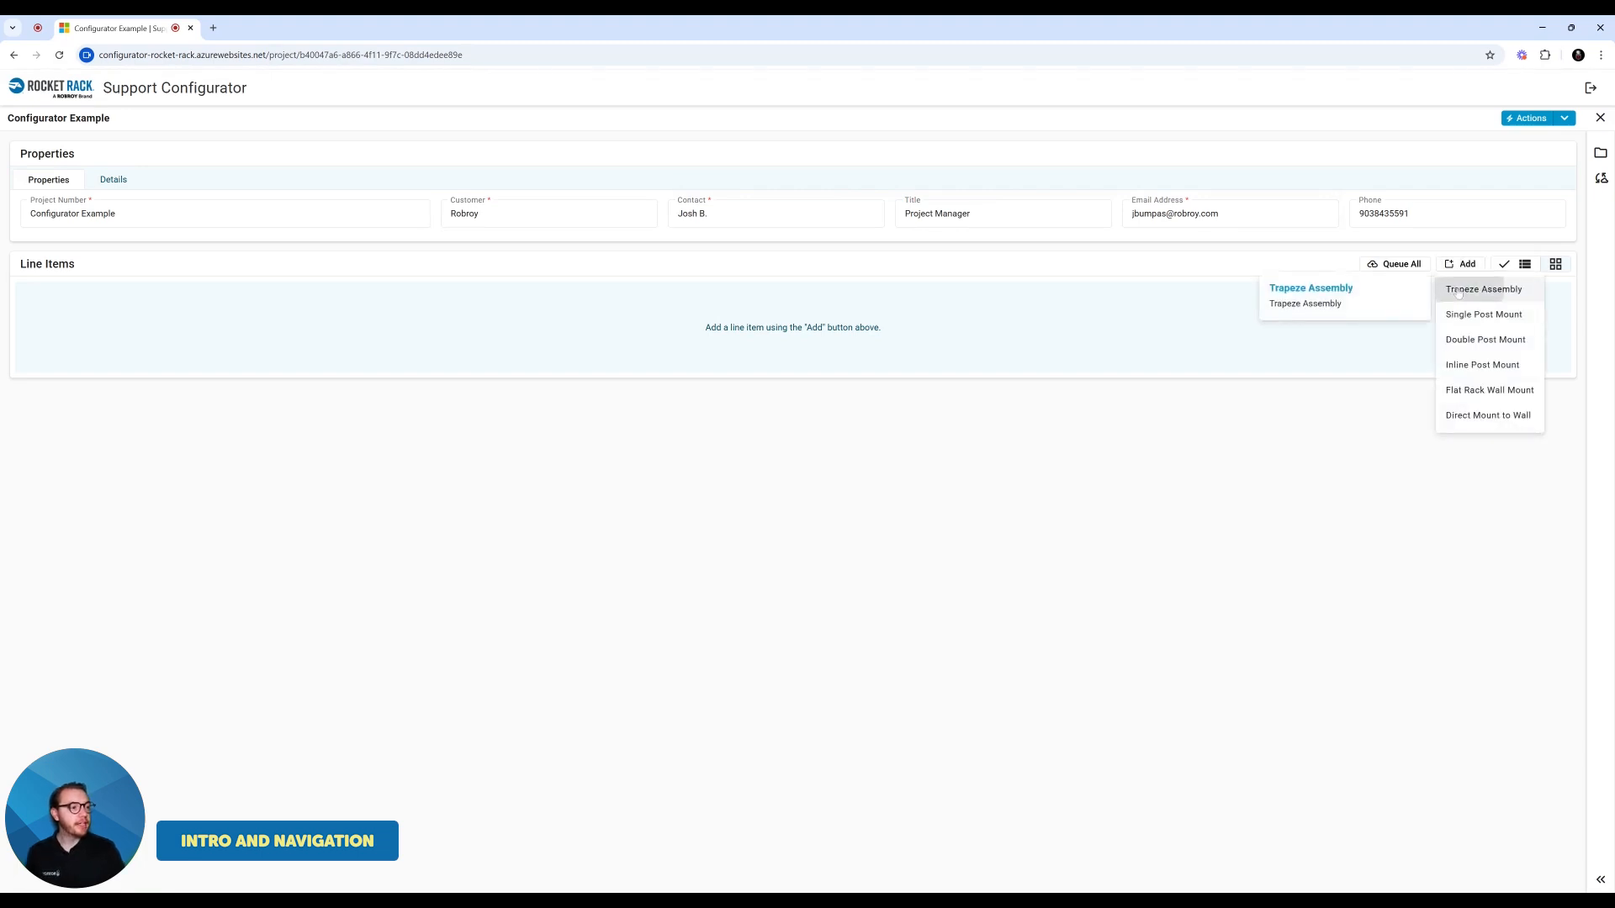
{"action": "left_click", "coordinate": [1480, 289]}
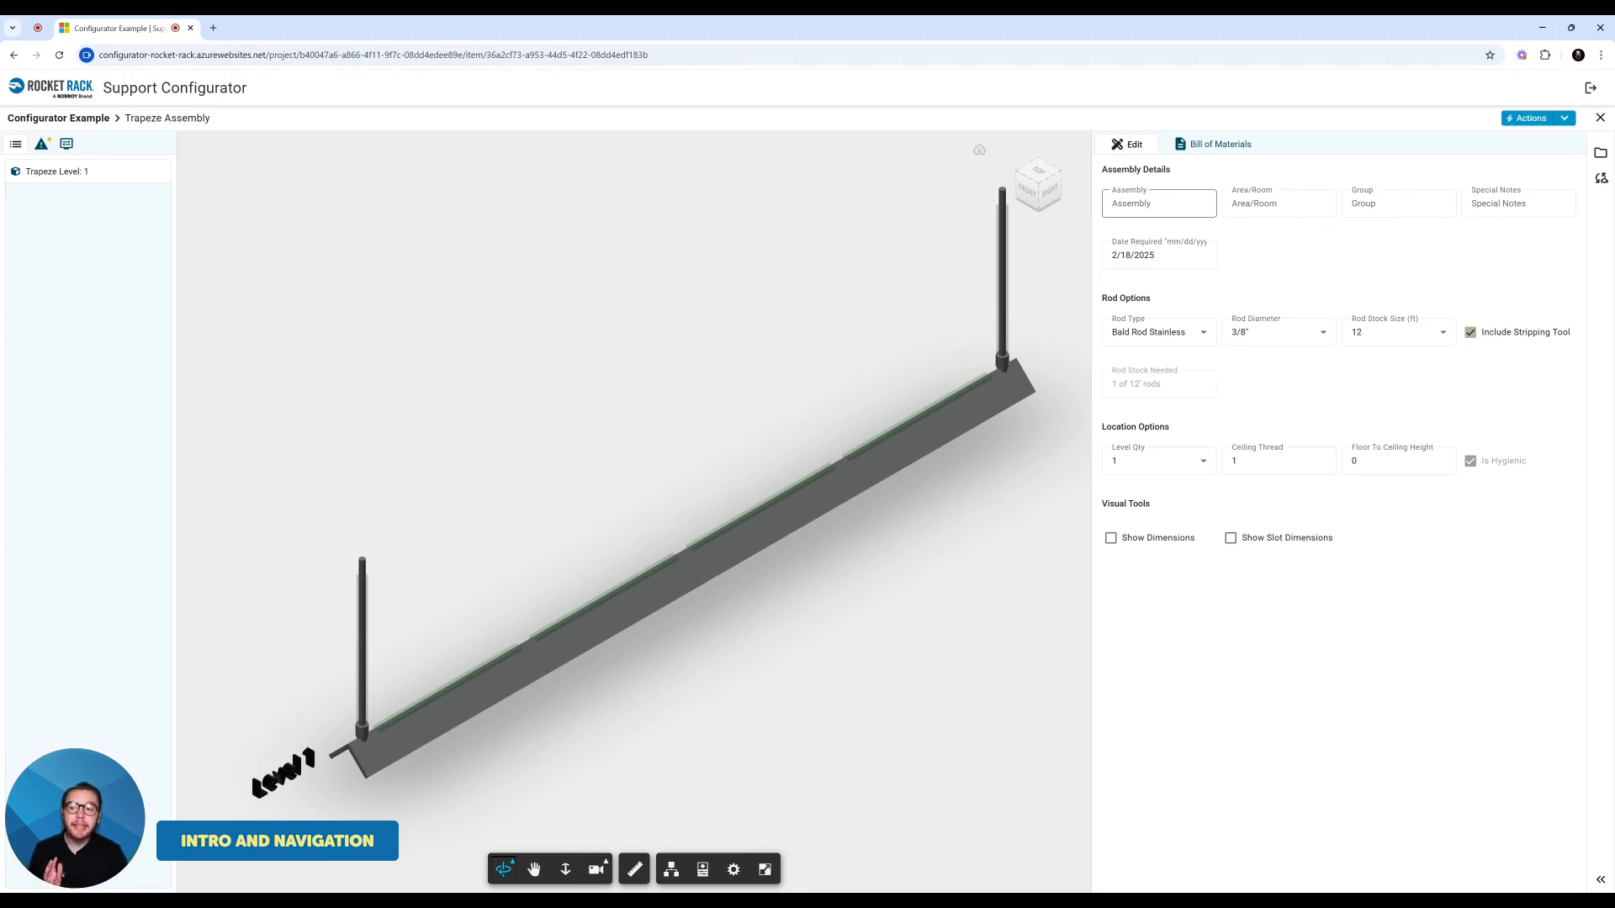
Name the assembly Trapeze 001, with area/room Oven Room and group CR03.
{"action": "left_click", "coordinate": [1159, 204]}
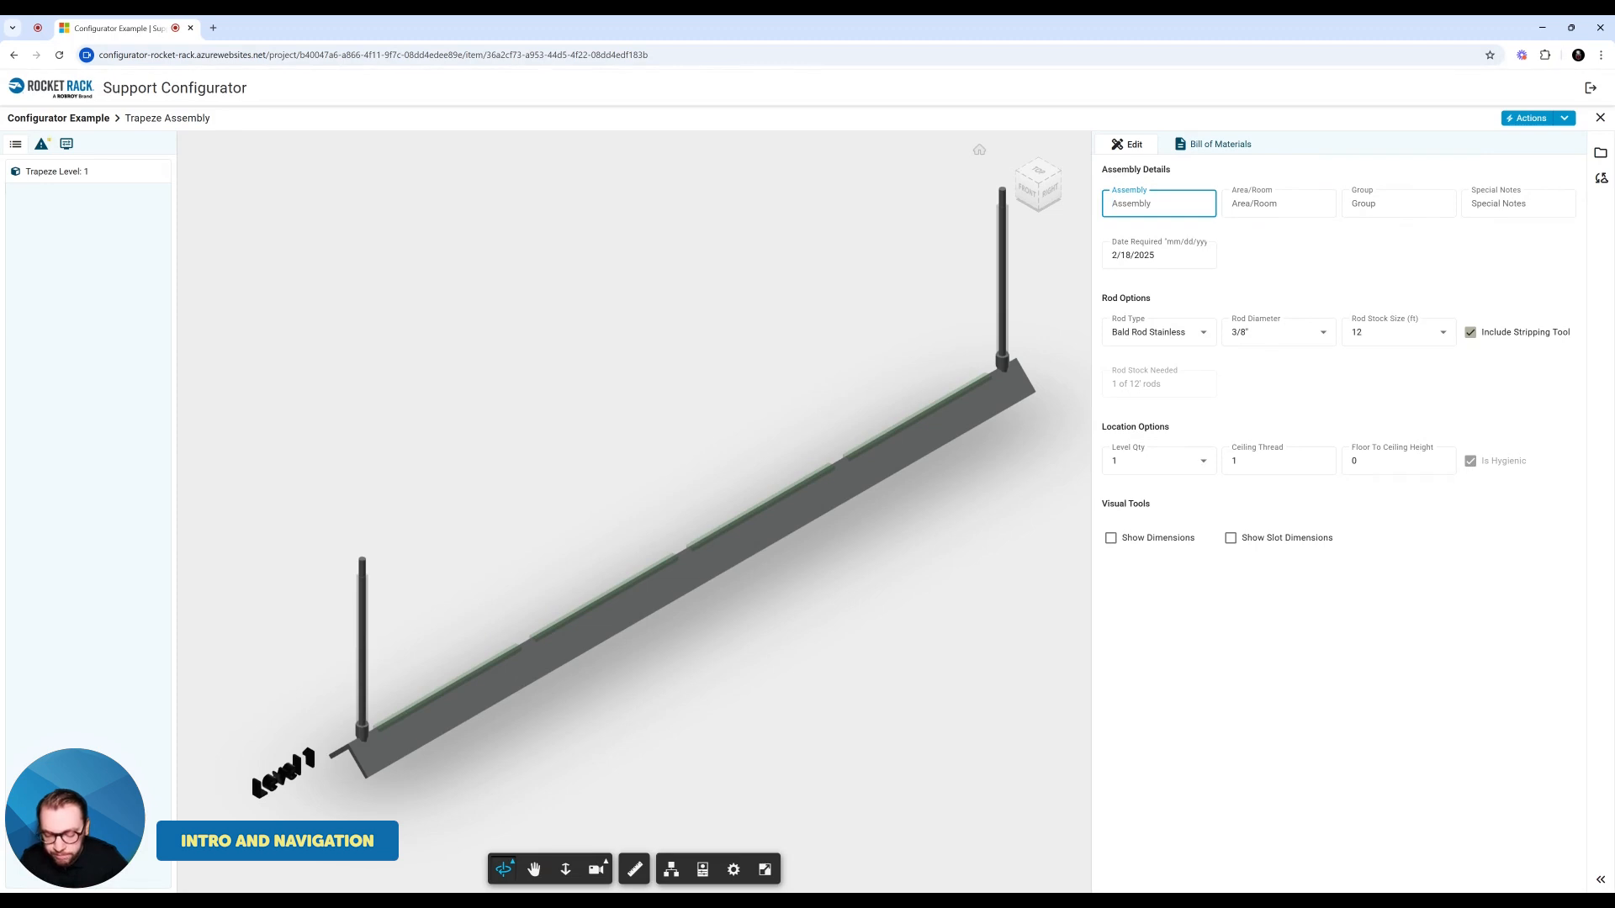
{"action": "type", "text": "Trapez"}
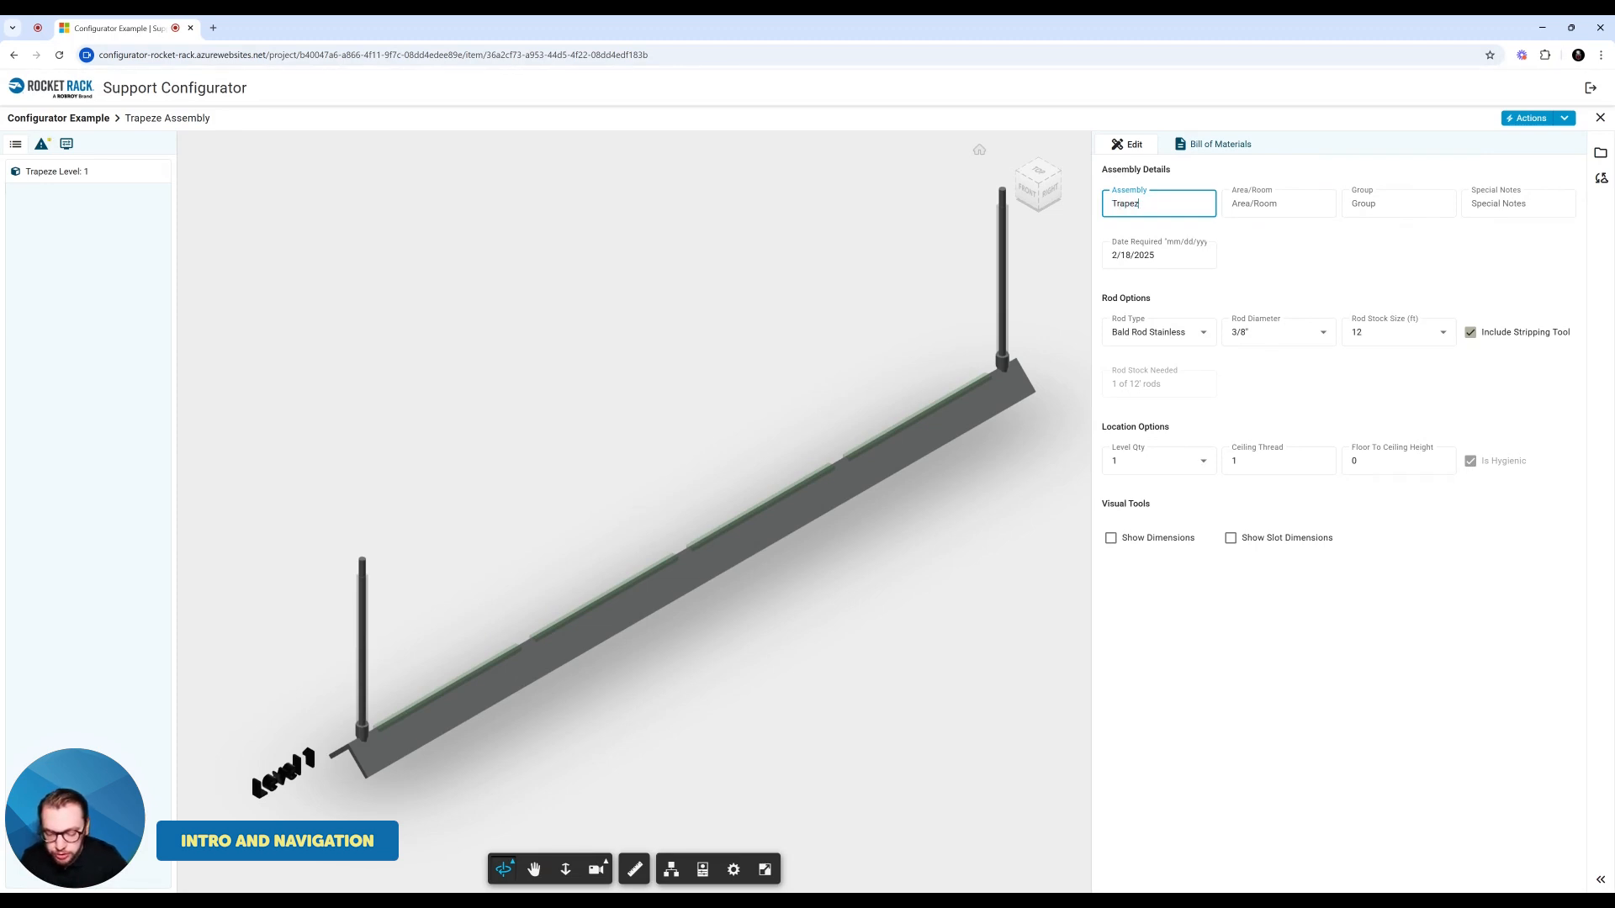
{"action": "type", "text": "e 001"}
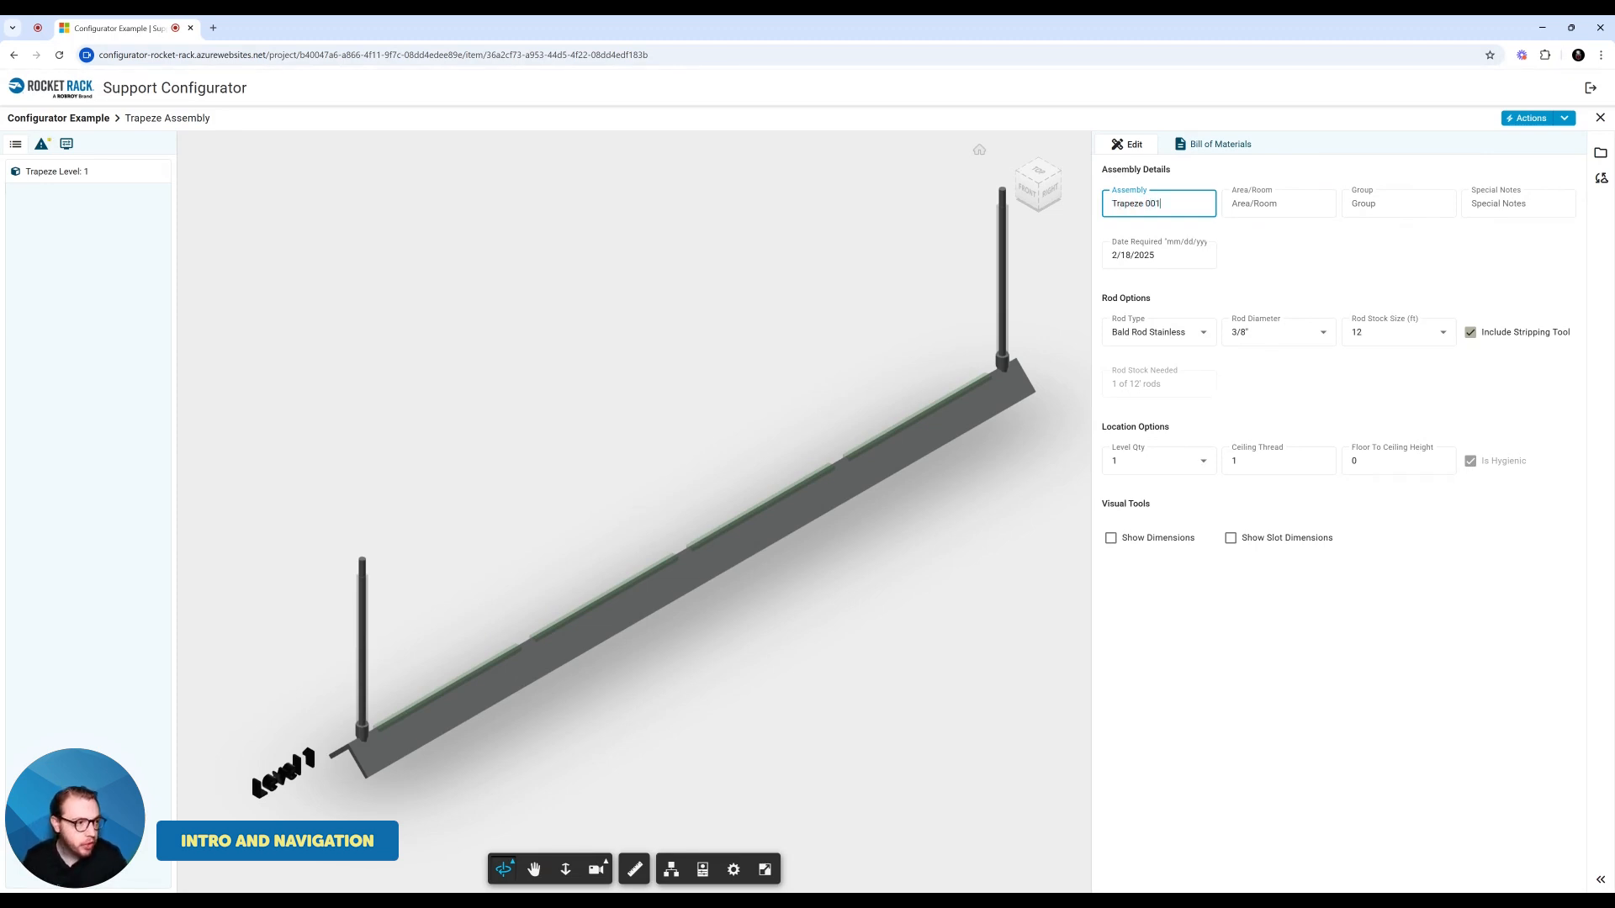
{"action": "left_click", "coordinate": [1260, 251]}
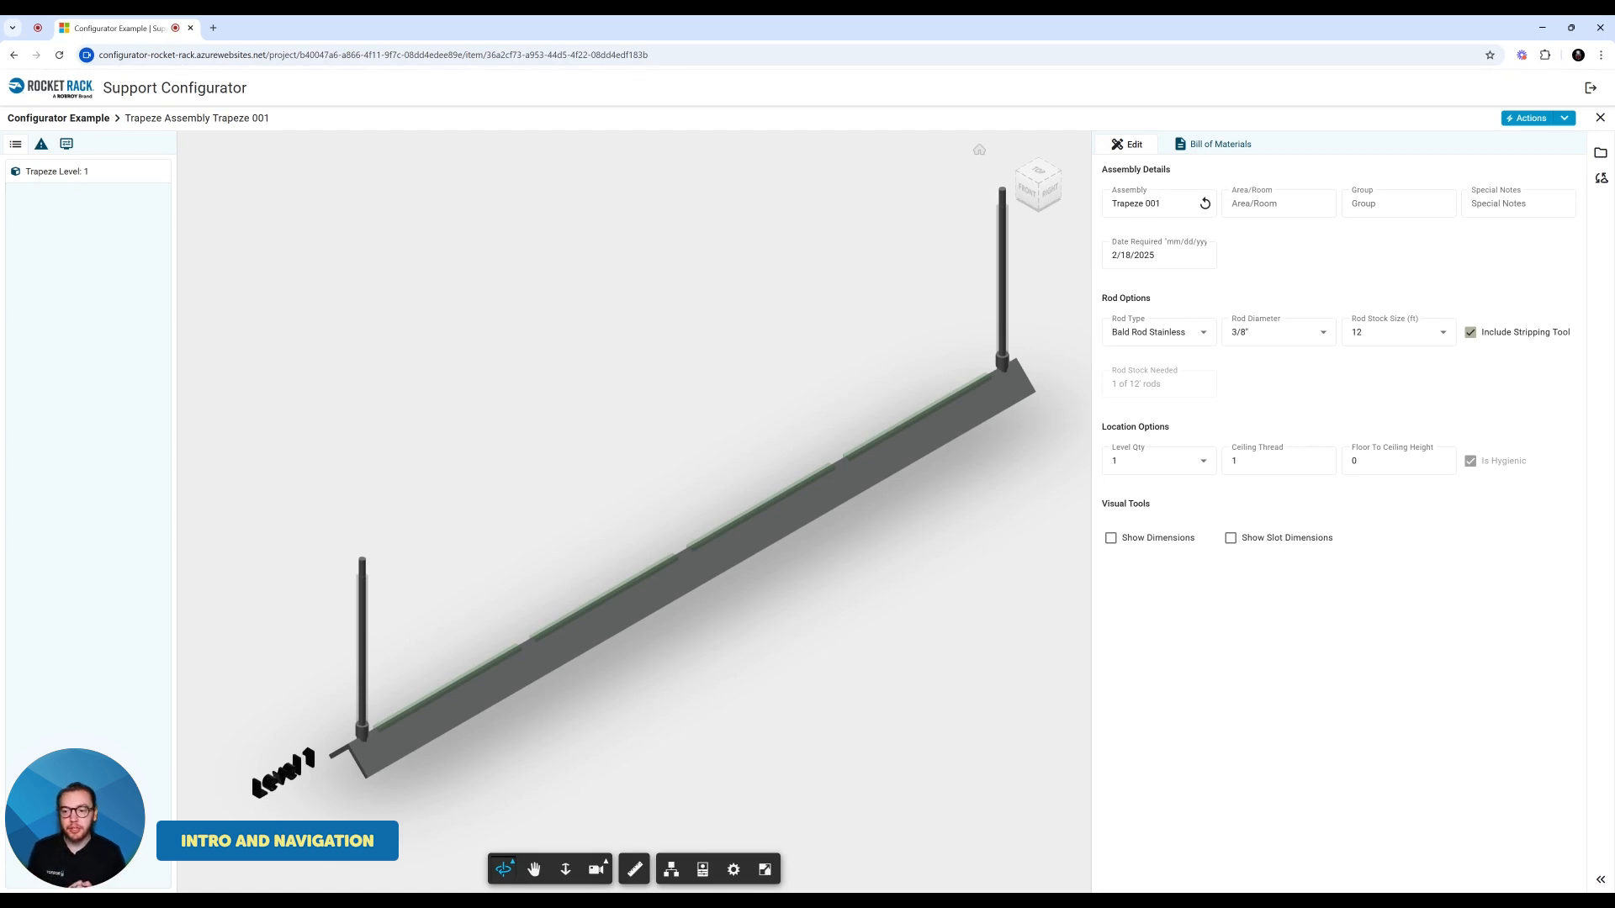
{"action": "left_click", "coordinate": [1259, 205]}
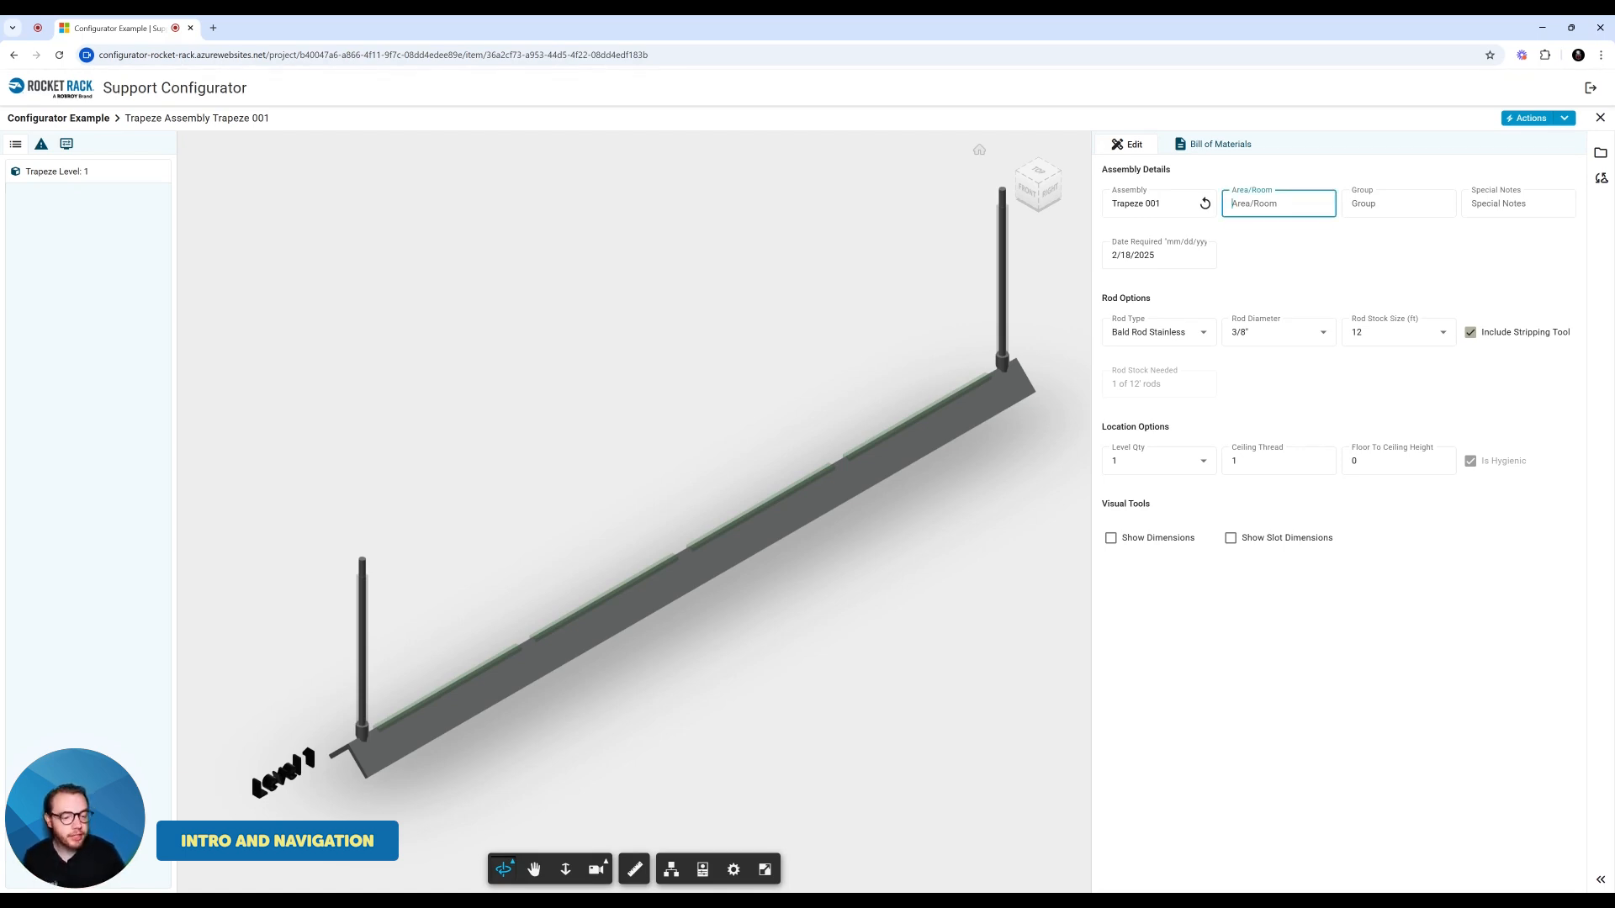
{"action": "type", "text": "Oven"}
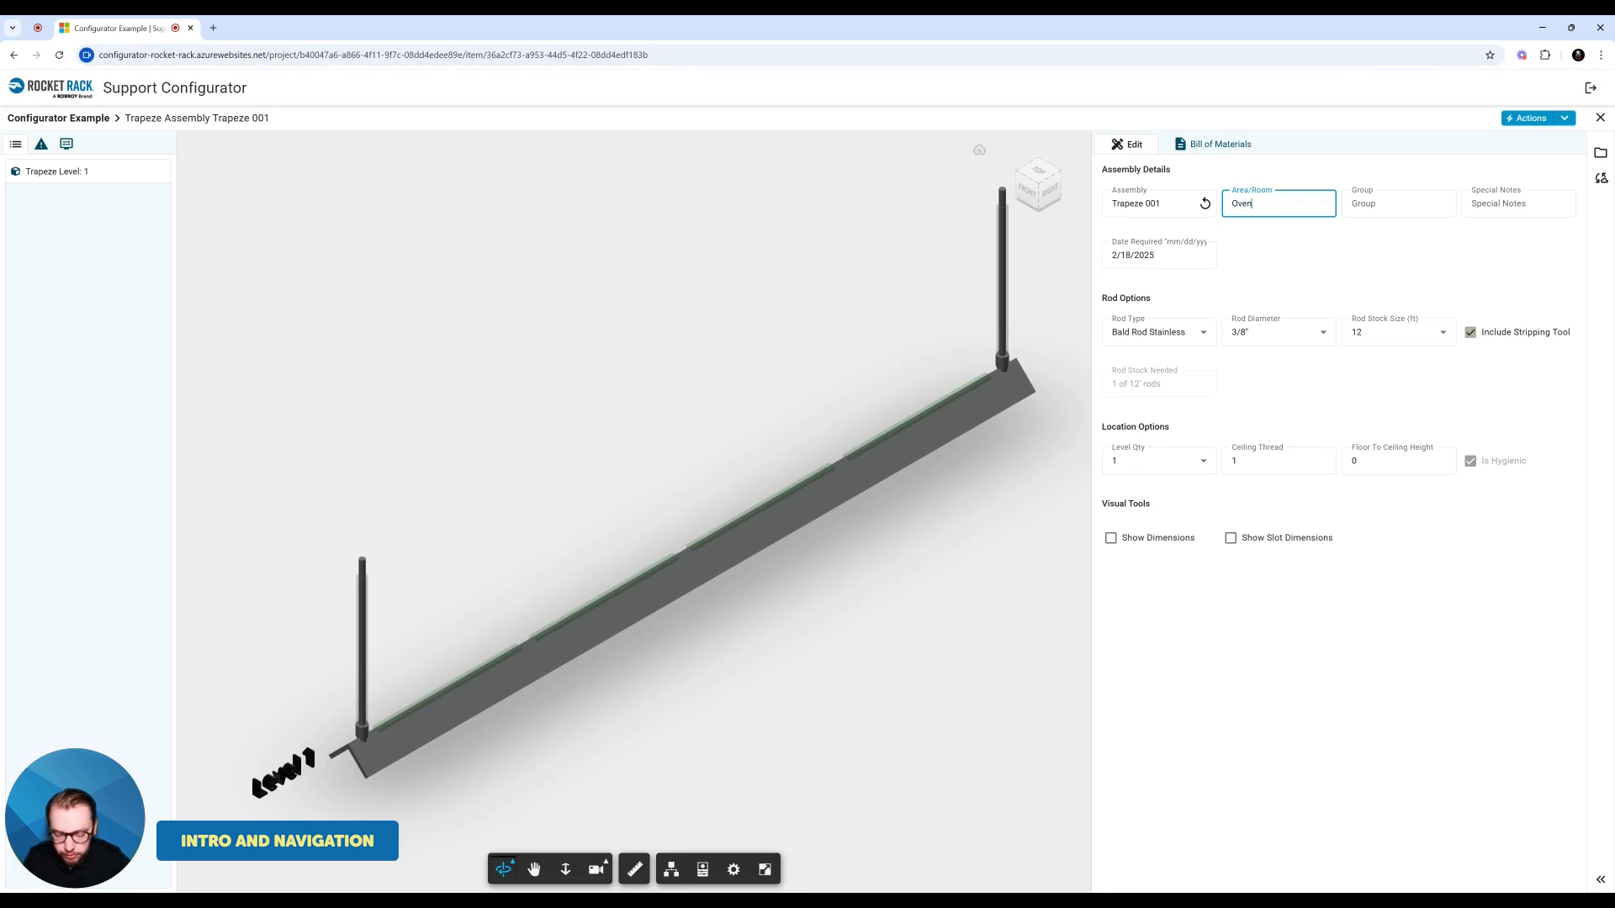
{"action": "type", "text": " Room"}
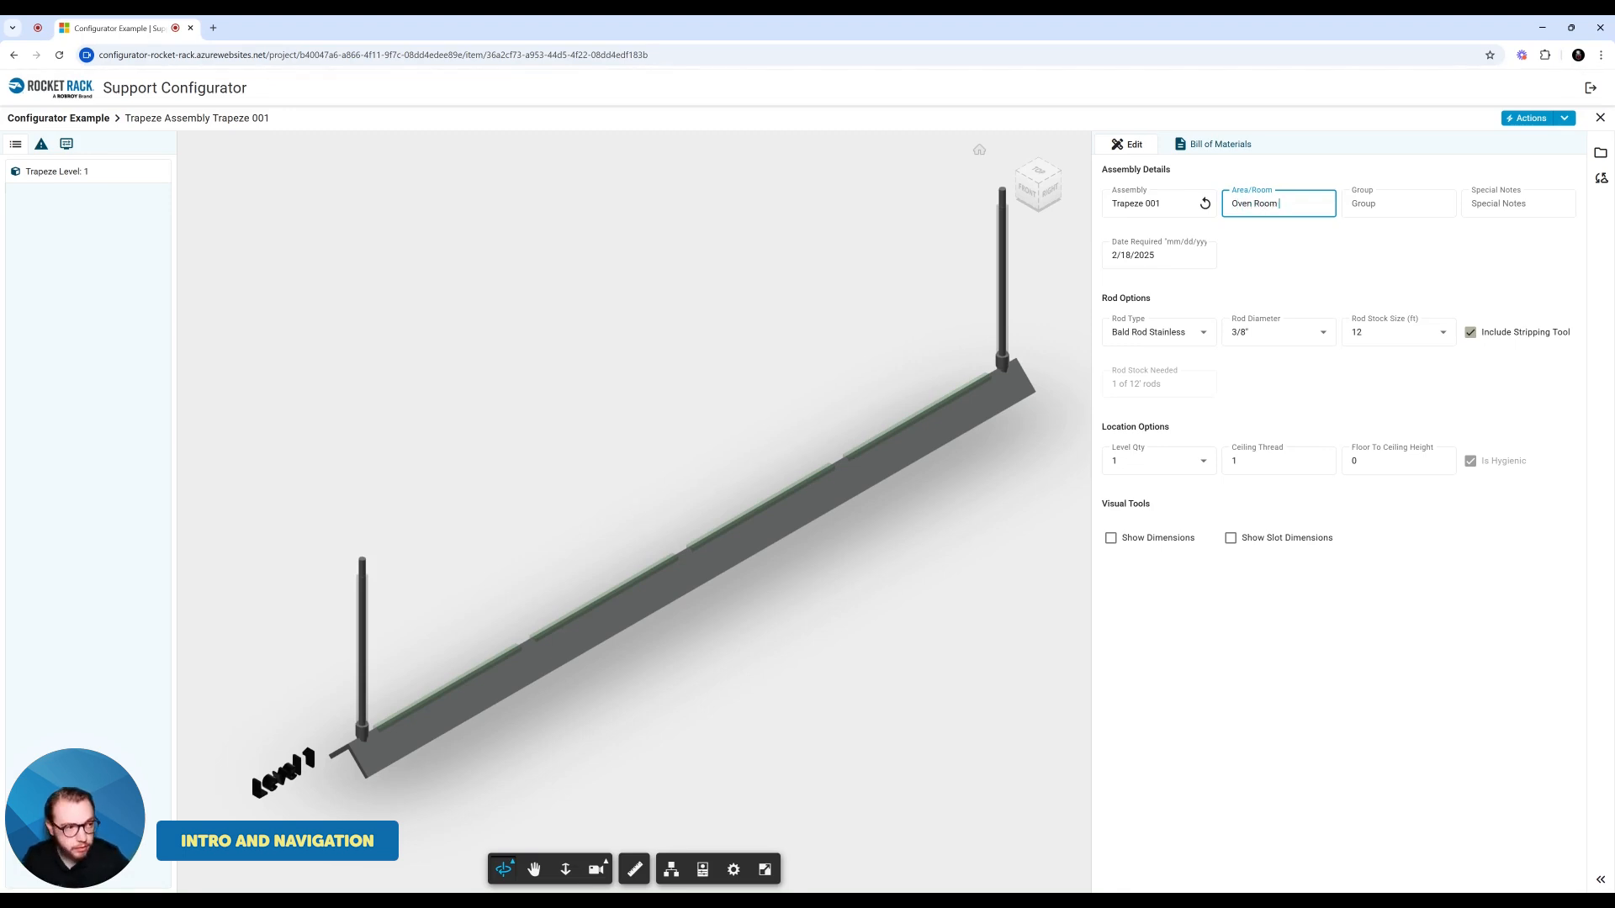
{"action": "left_click", "coordinate": [1392, 206]}
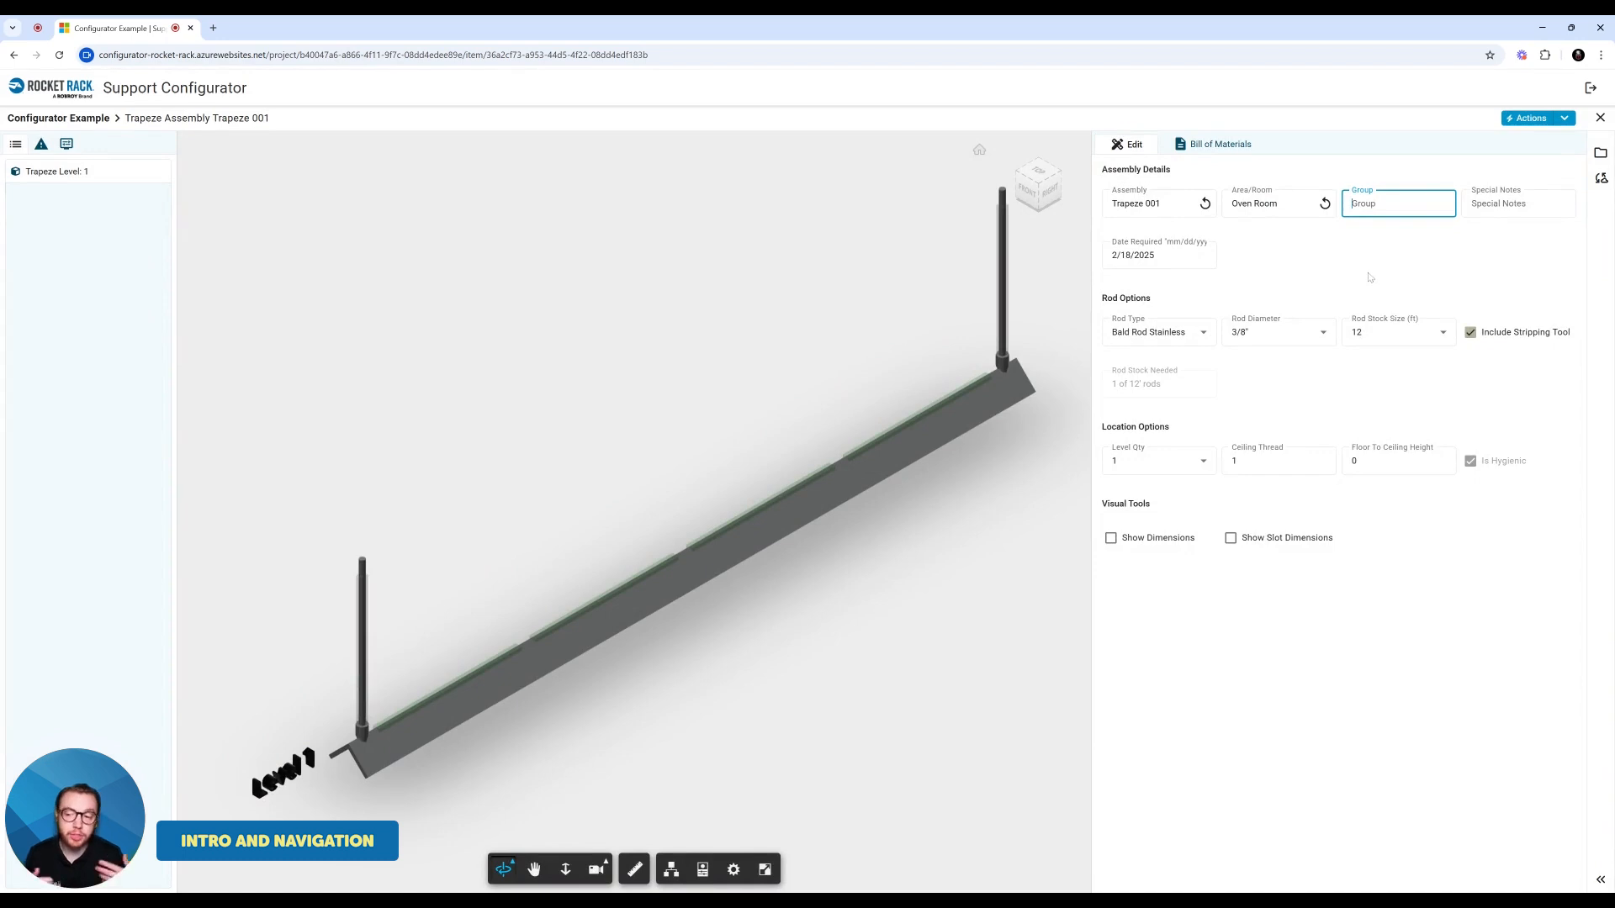
{"action": "type", "text": "CR03"}
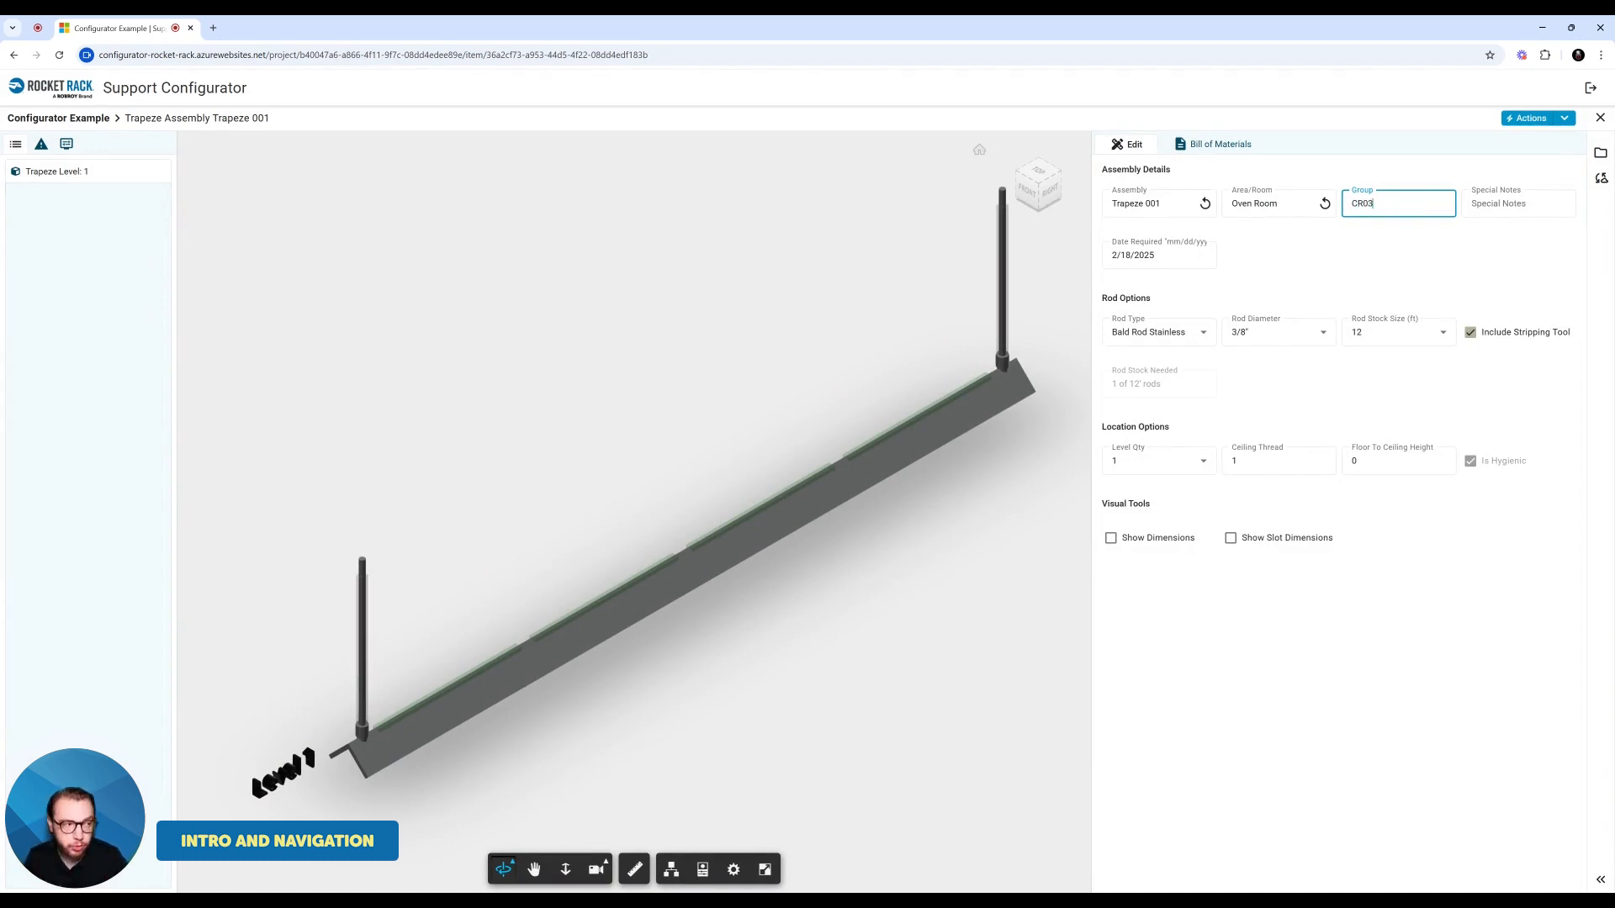
{"action": "key", "text": "Return"}
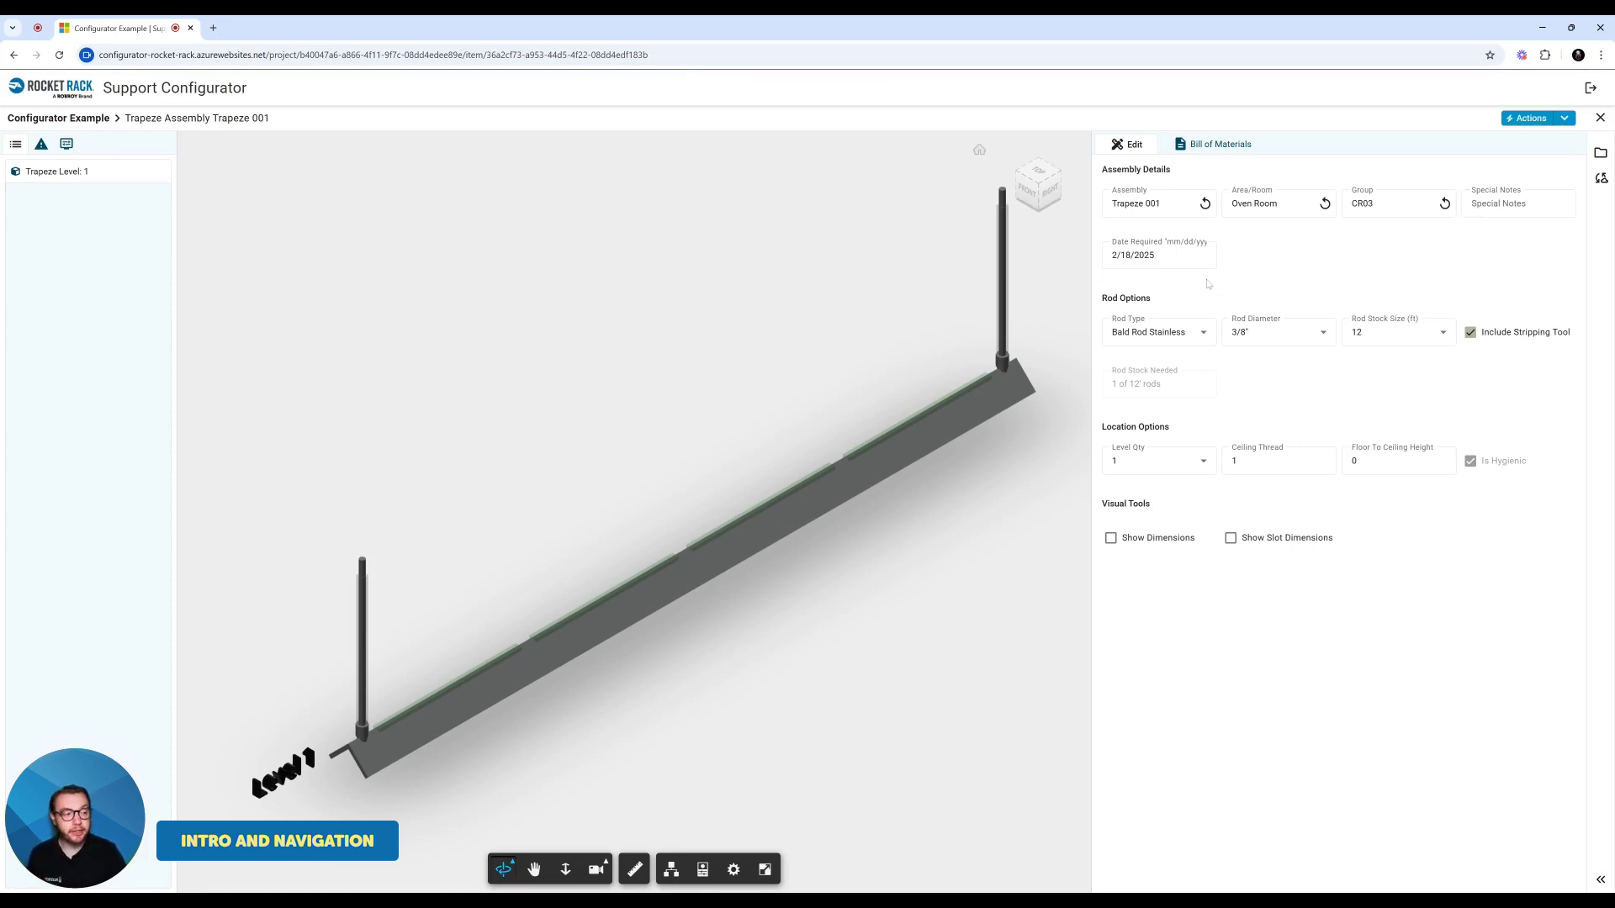
Change the required date from 2/18/2025 to 03/24/2025.
{"action": "left_click_drag", "start_coordinate": [1174, 255], "coordinate": [1000, 255]}
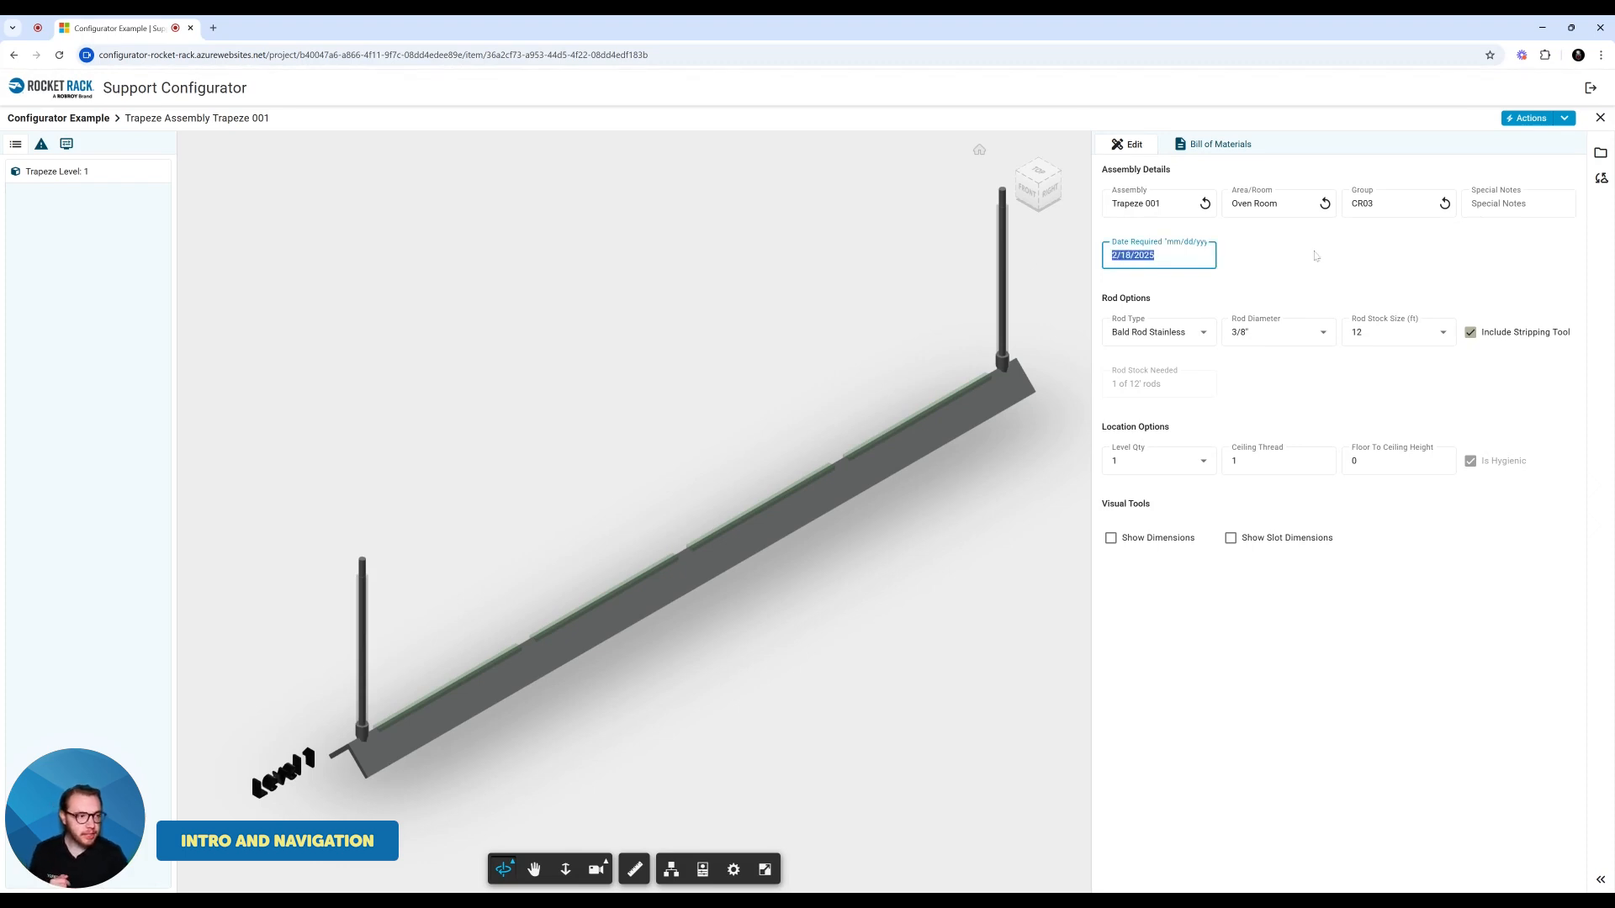
{"action": "type", "text": "03/24"}
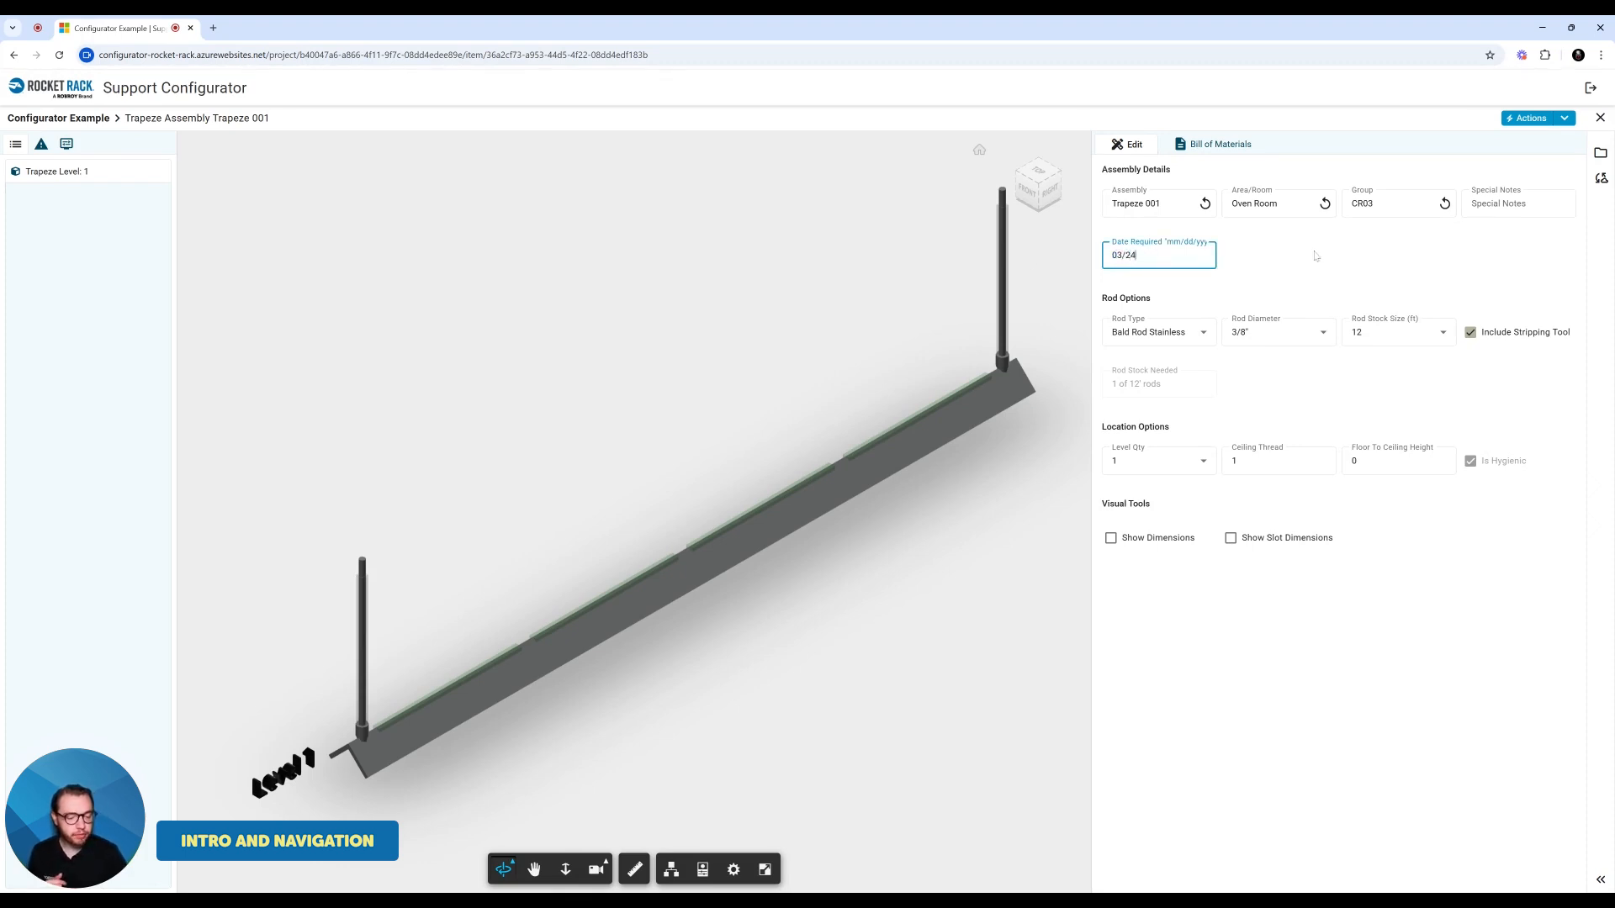
{"action": "type", "text": "/2025"}
{"action": "left_click", "coordinate": [1316, 255]}
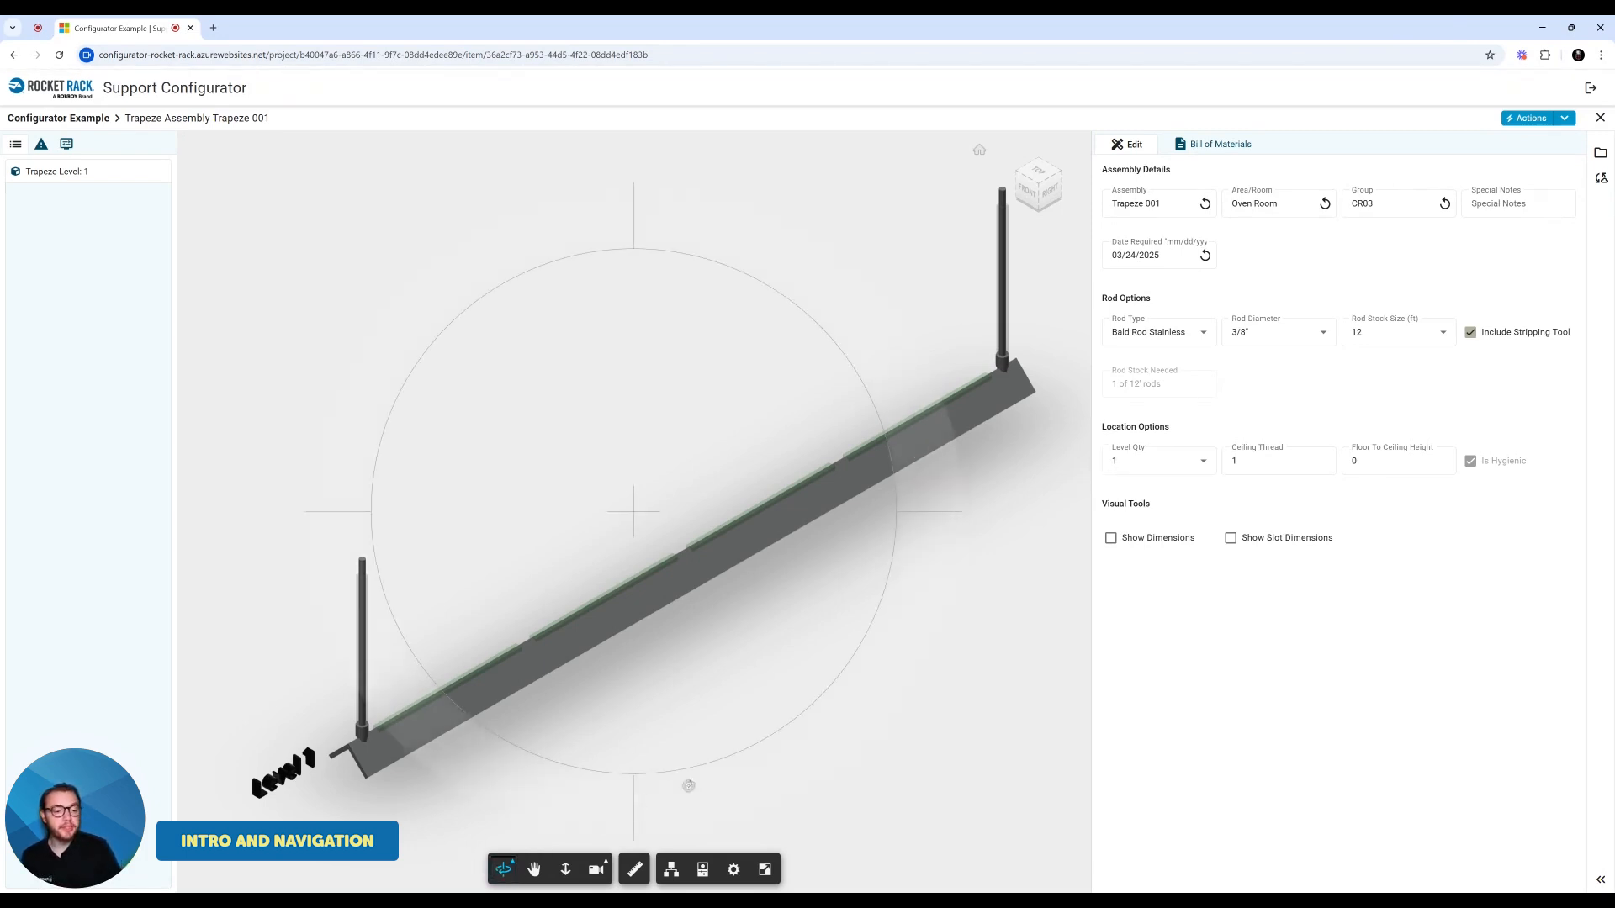
Zoom and orbit the trapeze model to a diagonal view along its length.
{"action": "left_click_drag", "start_coordinate": [710, 796], "coordinate": [721, 746]}
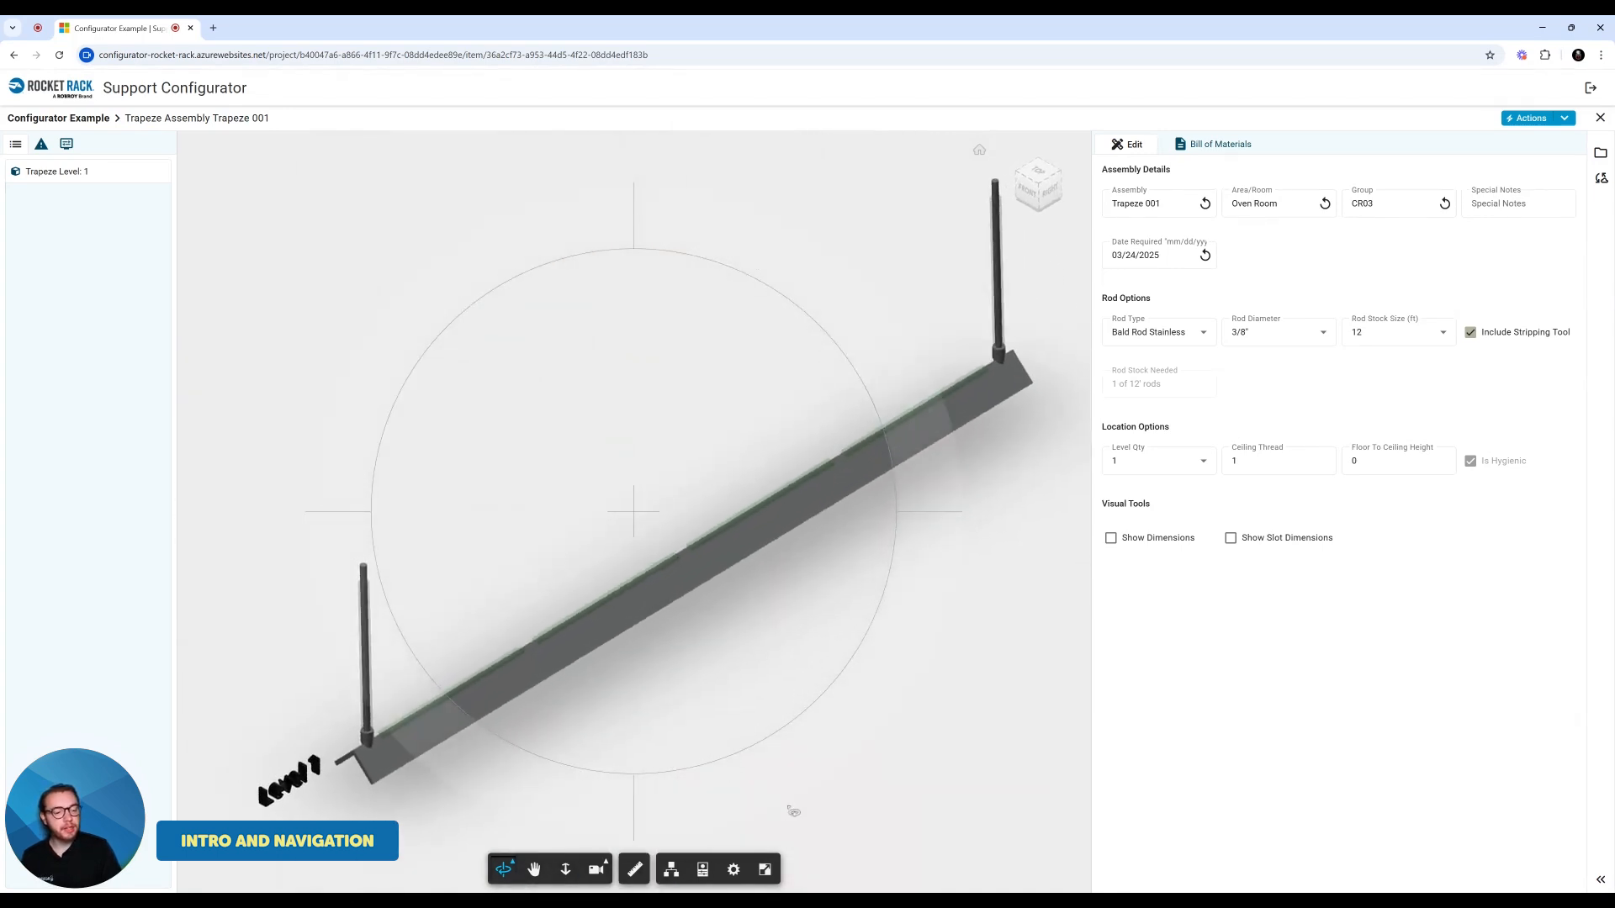
{"action": "left_click_drag", "start_coordinate": [793, 812], "coordinate": [816, 853]}
{"action": "left_click", "coordinate": [534, 869]}
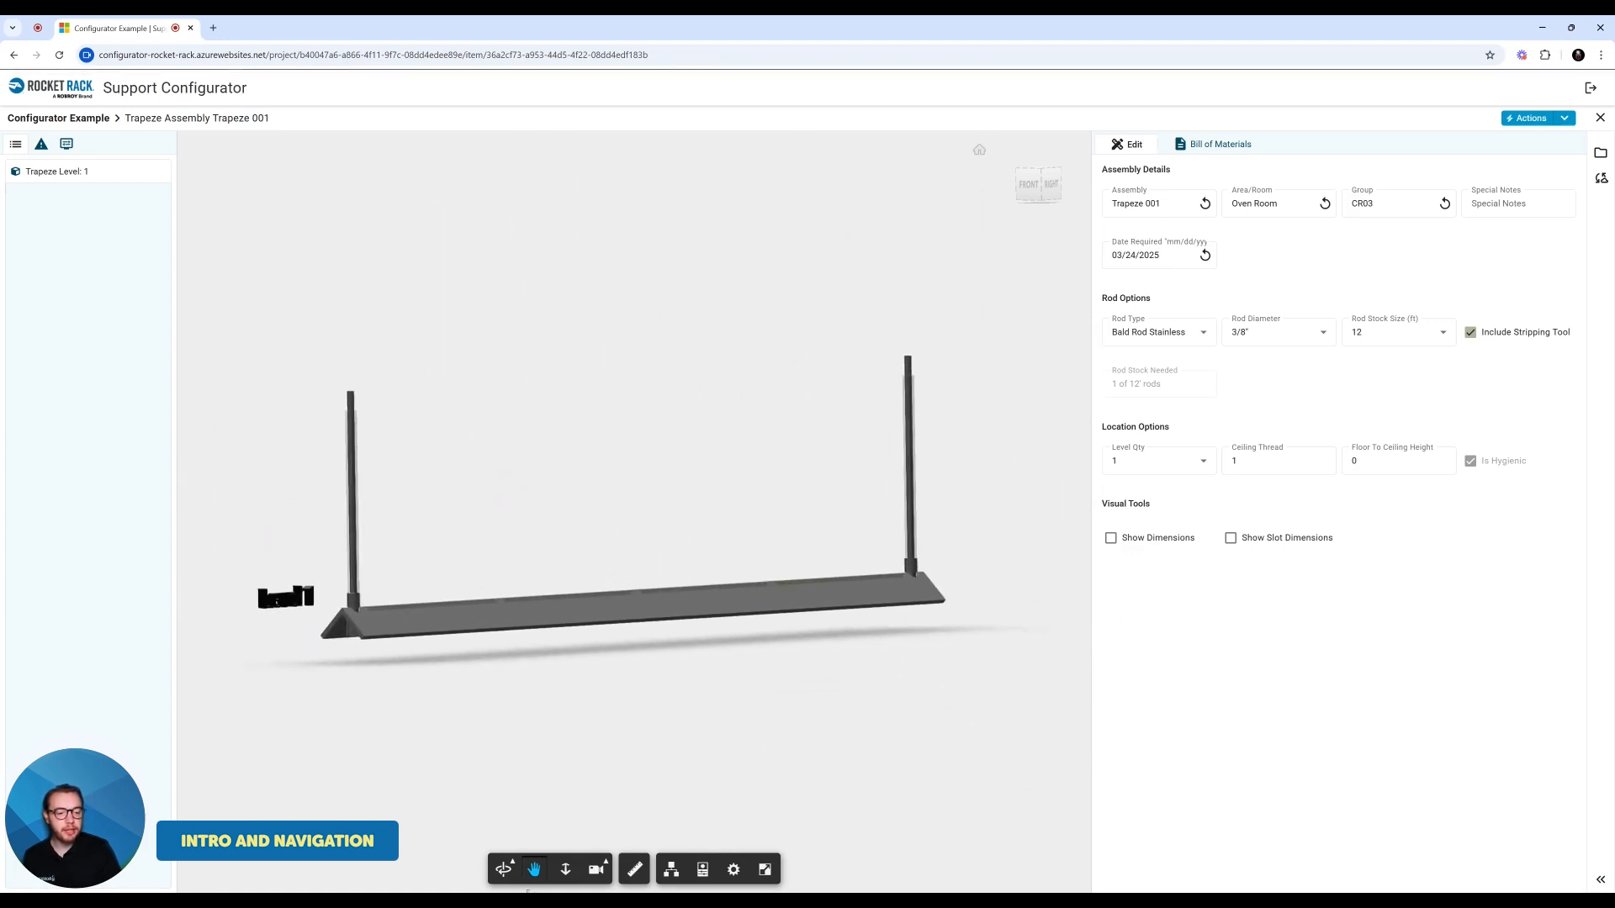
{"action": "left_click", "coordinate": [568, 868]}
{"action": "left_click_drag", "start_coordinate": [642, 458], "coordinate": [688, 452]}
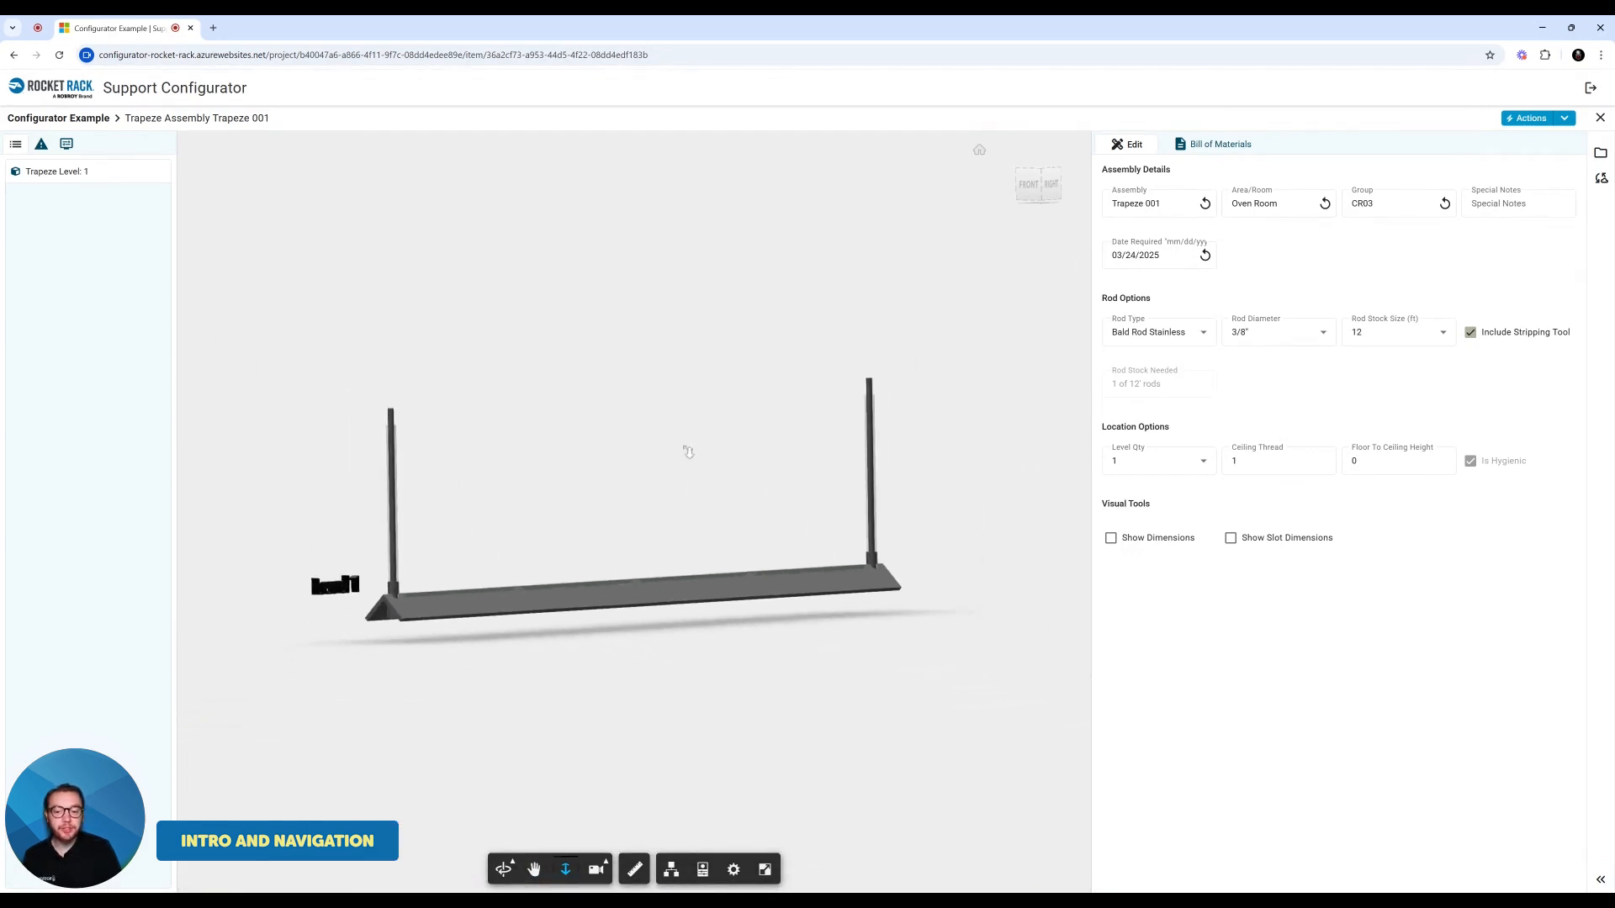
{"action": "left_click", "coordinate": [507, 870]}
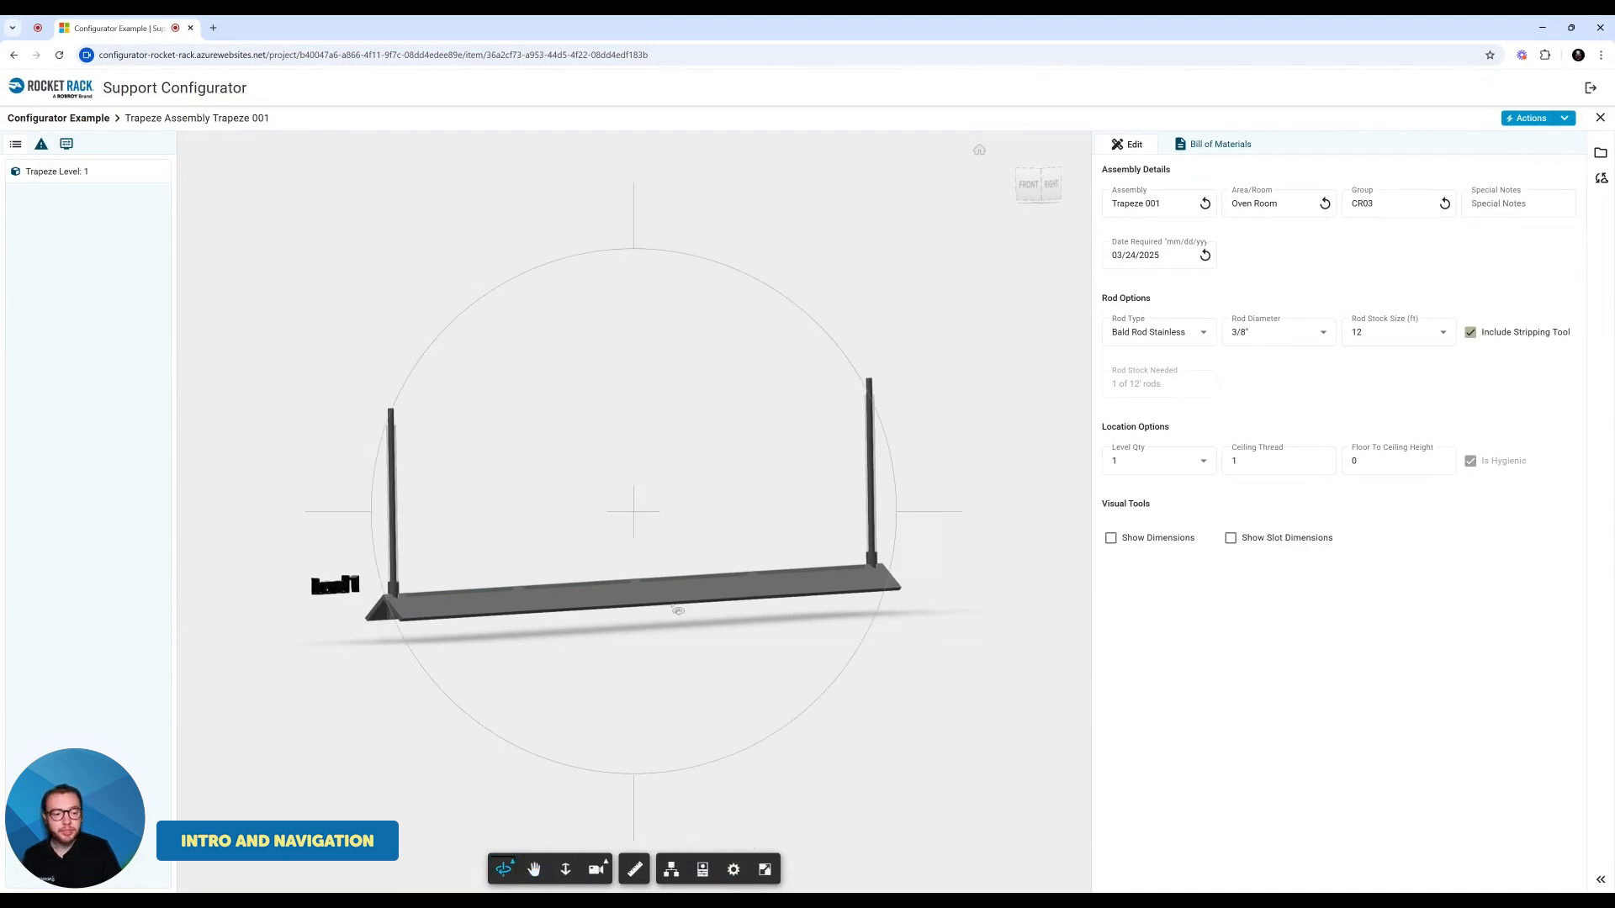
{"action": "left_click_drag", "start_coordinate": [677, 610], "coordinate": [659, 603]}
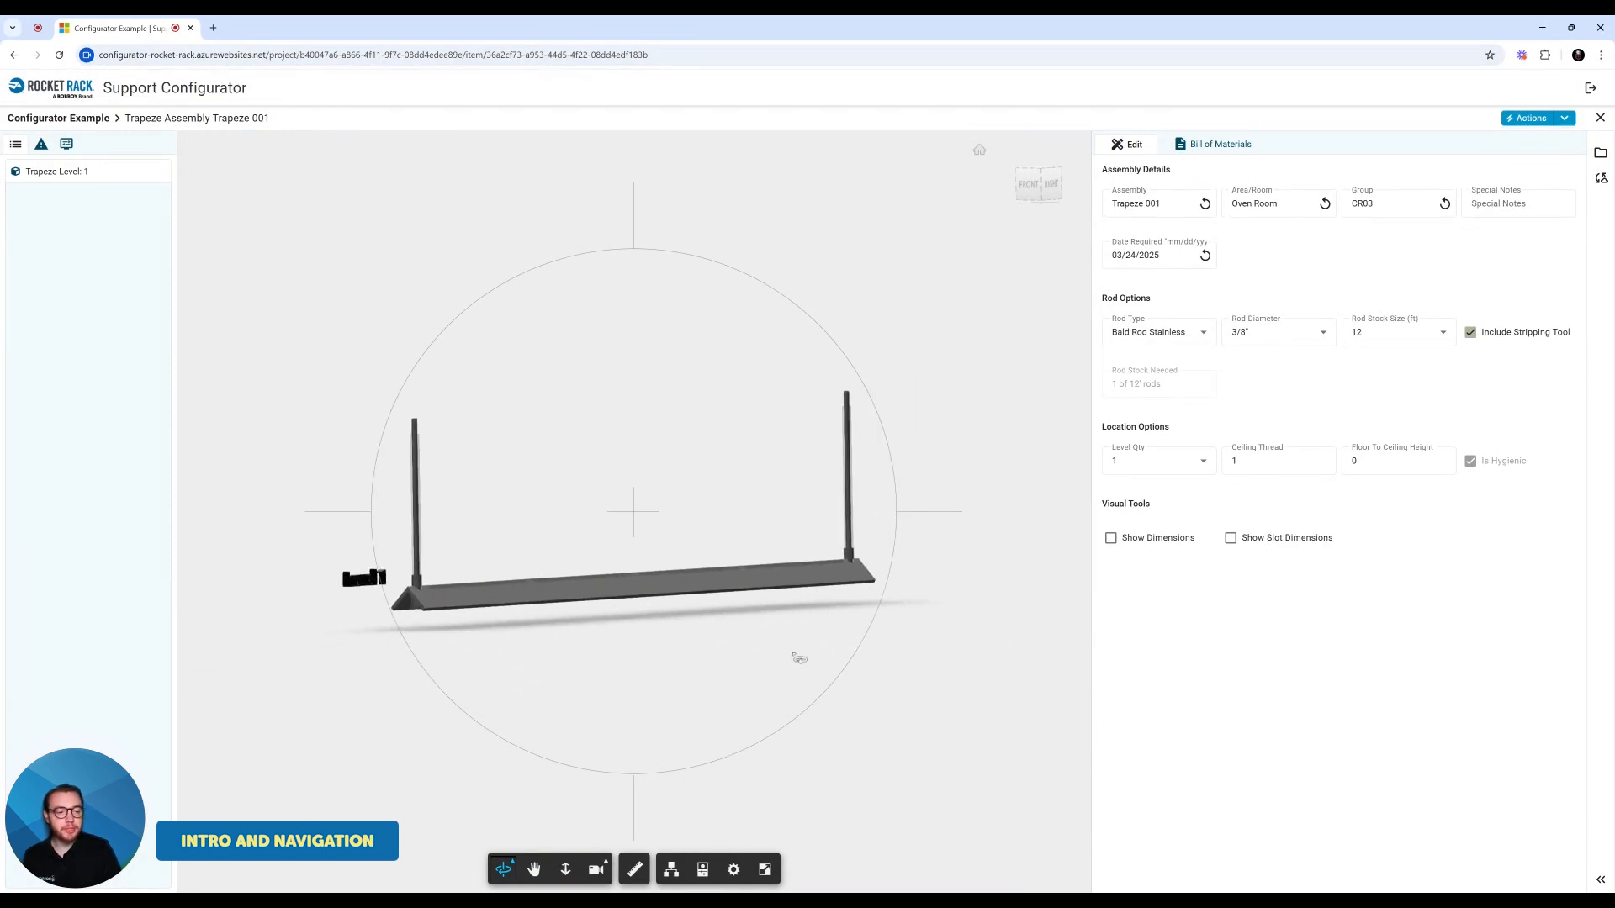
{"action": "left_click_drag", "start_coordinate": [886, 749], "coordinate": [728, 800]}
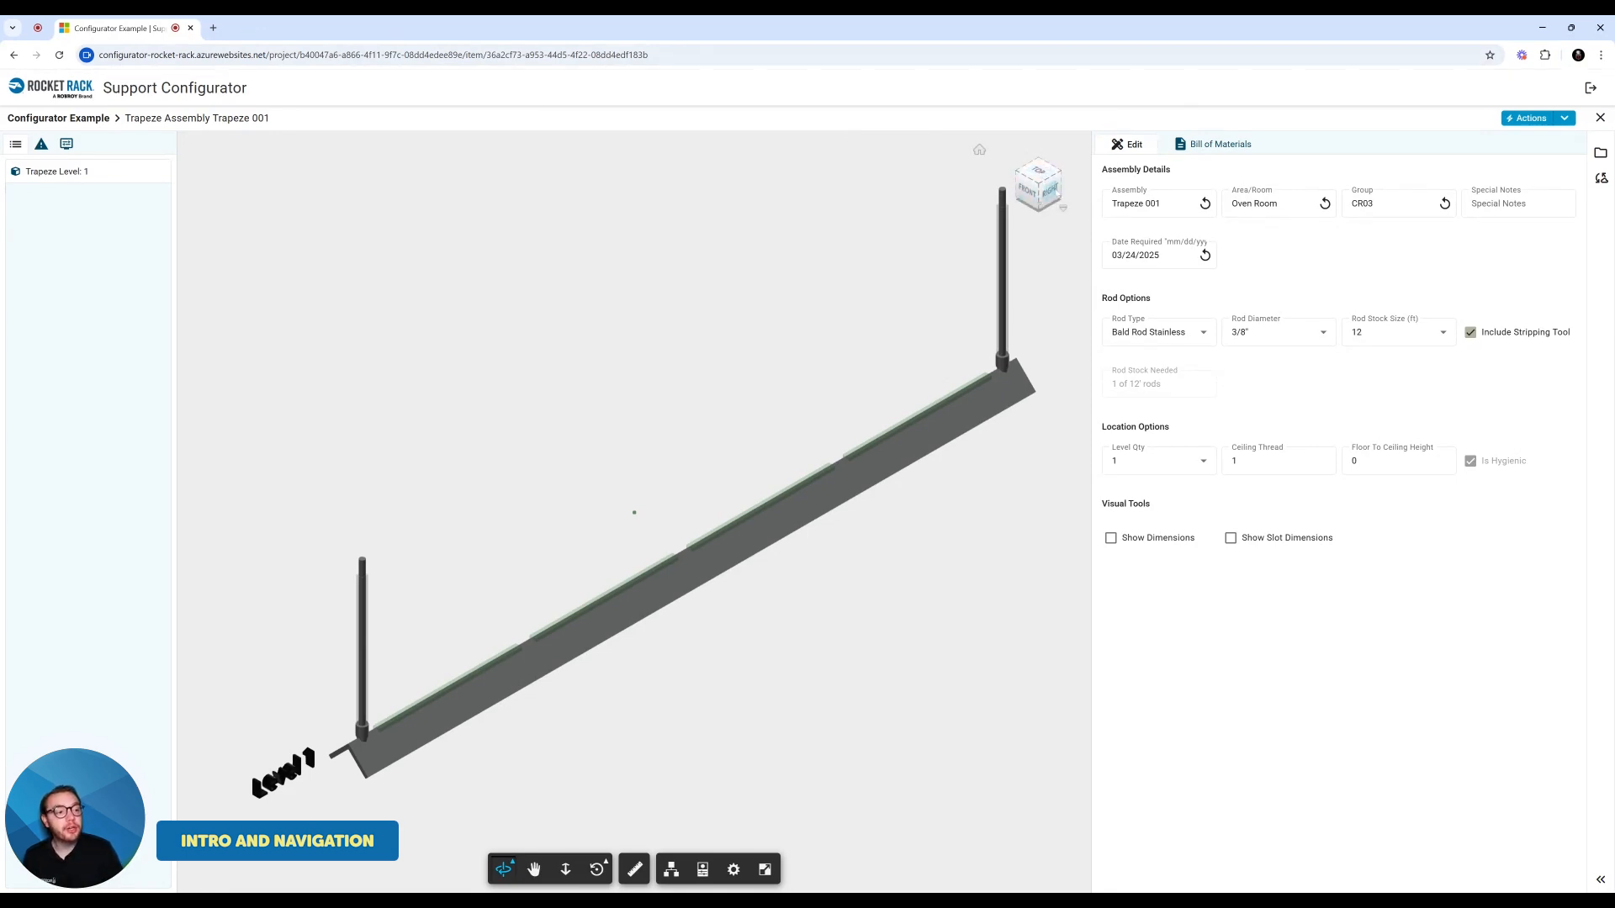
{"action": "left_click", "coordinate": [1048, 195]}
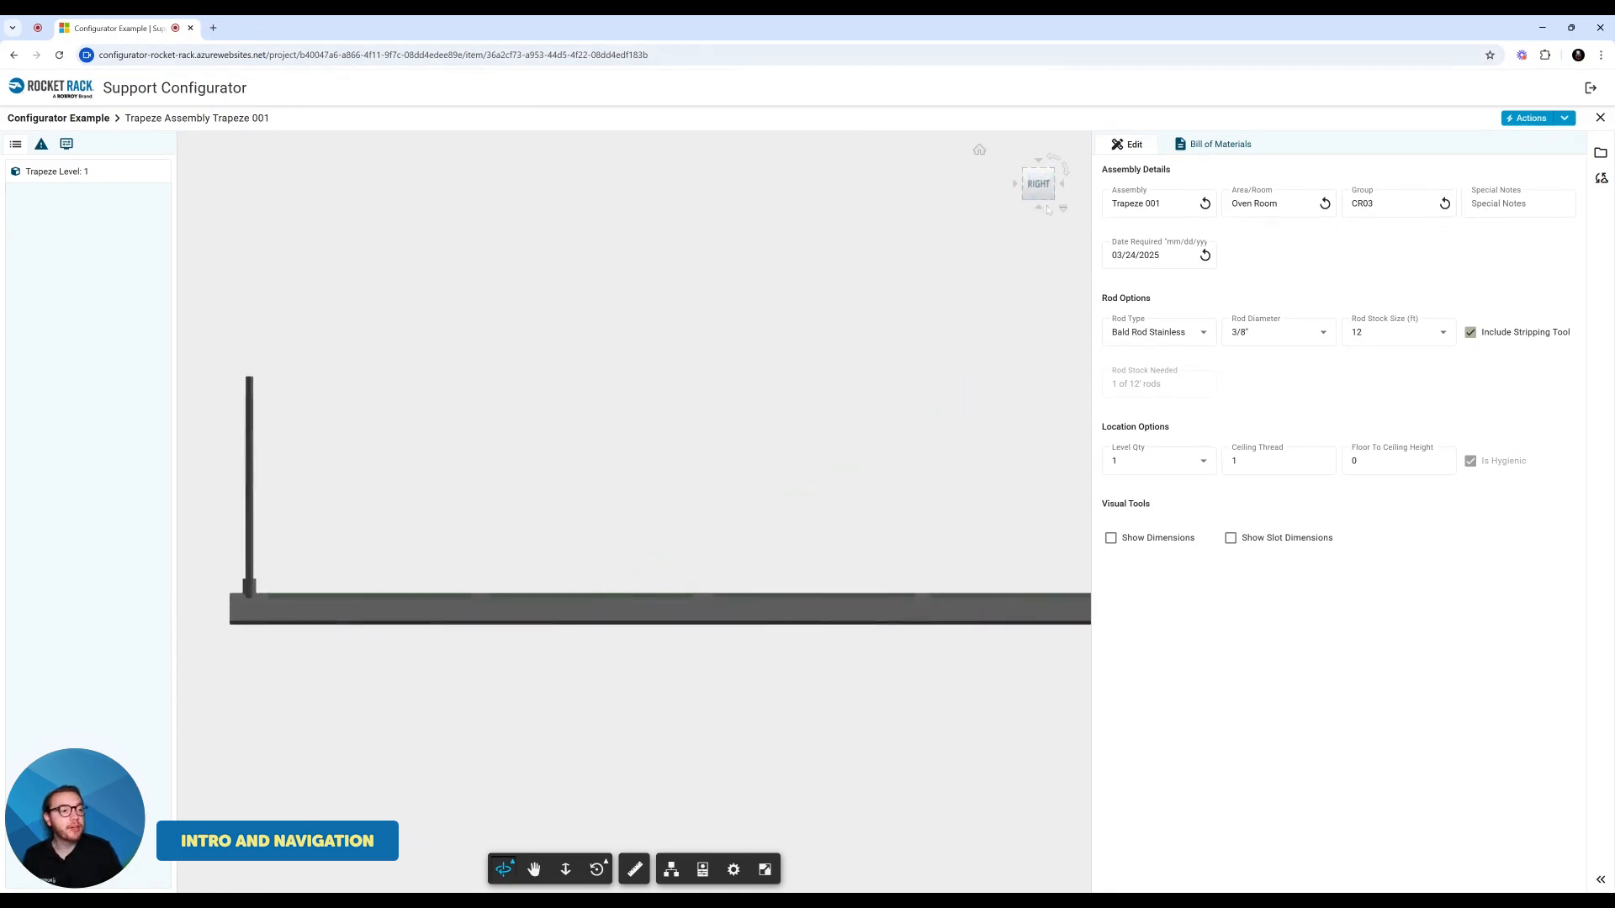
{"action": "left_click", "coordinate": [1052, 208]}
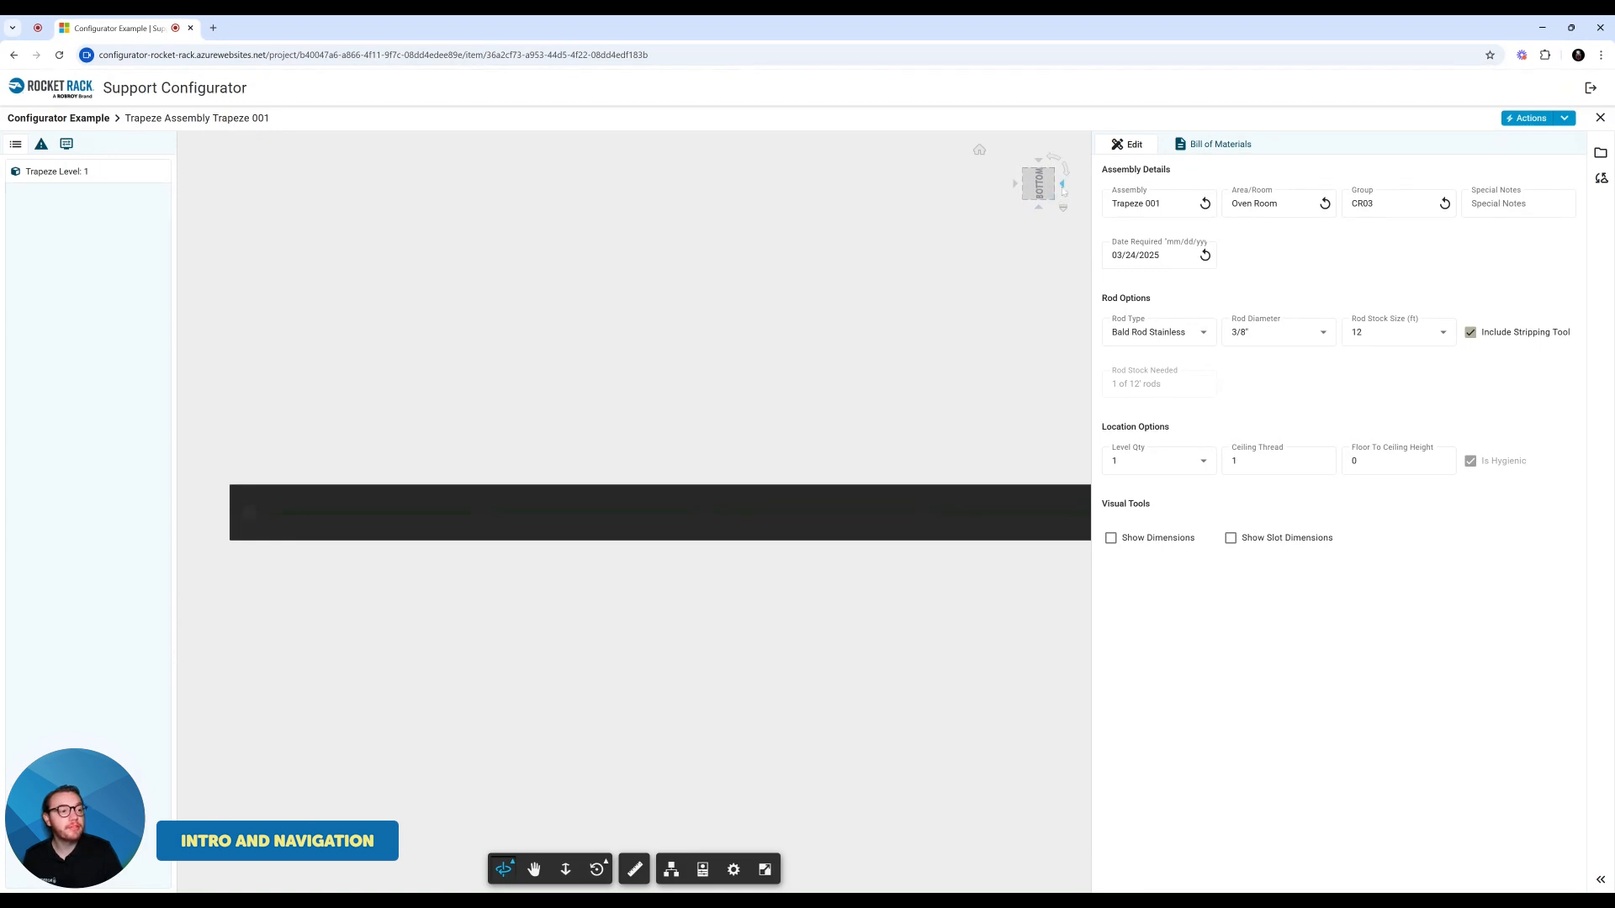
{"action": "left_click", "coordinate": [1062, 185]}
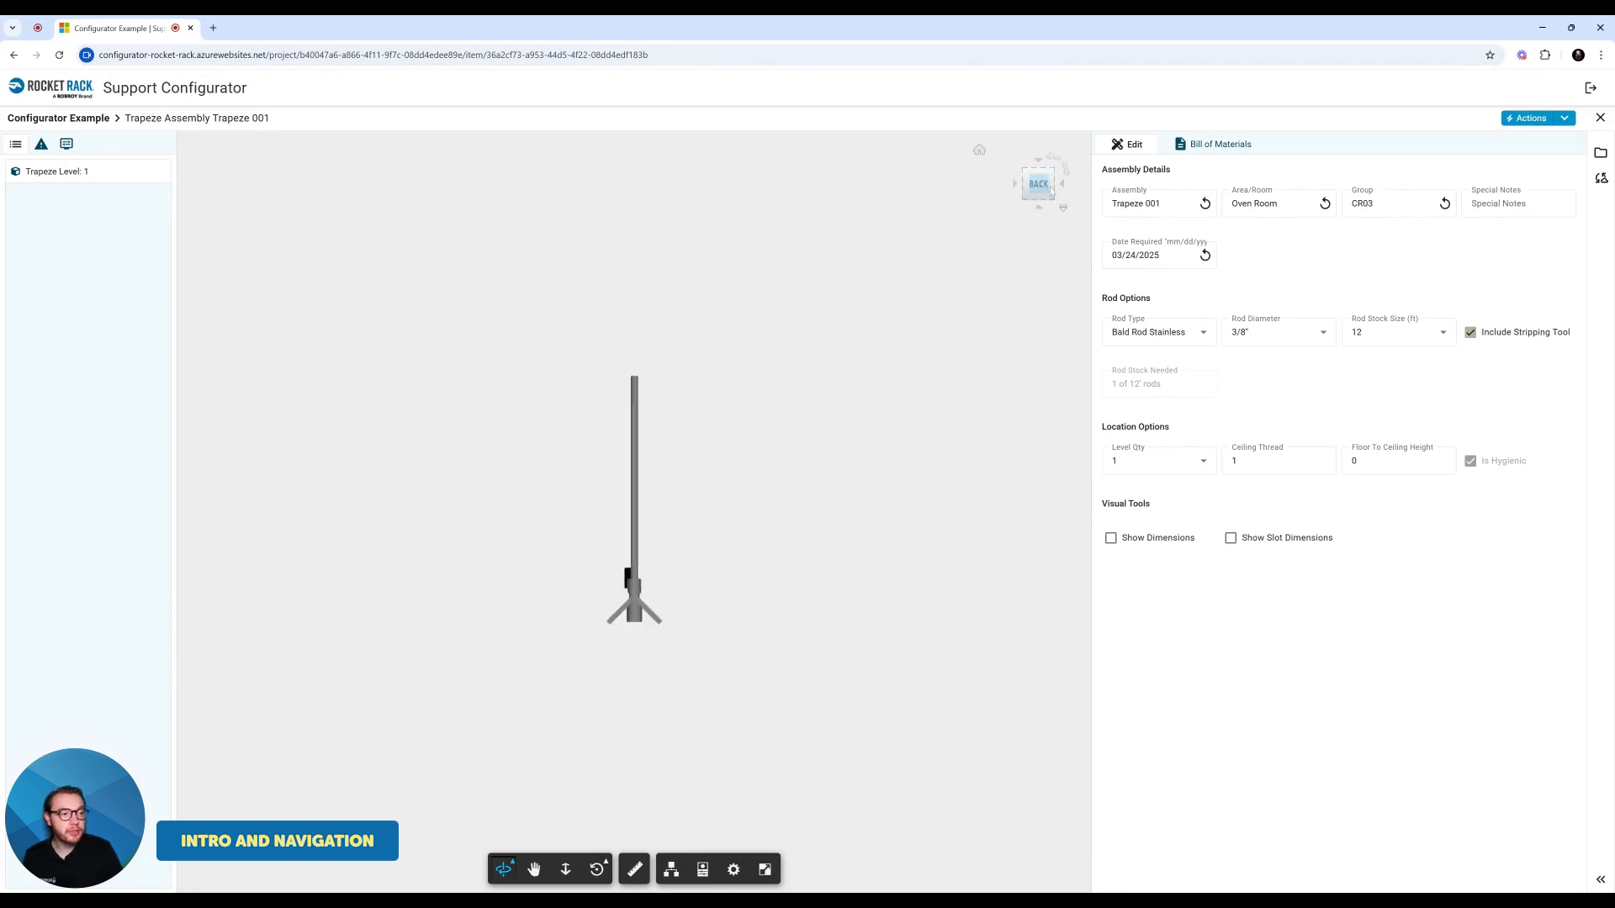
{"action": "left_click", "coordinate": [1038, 159]}
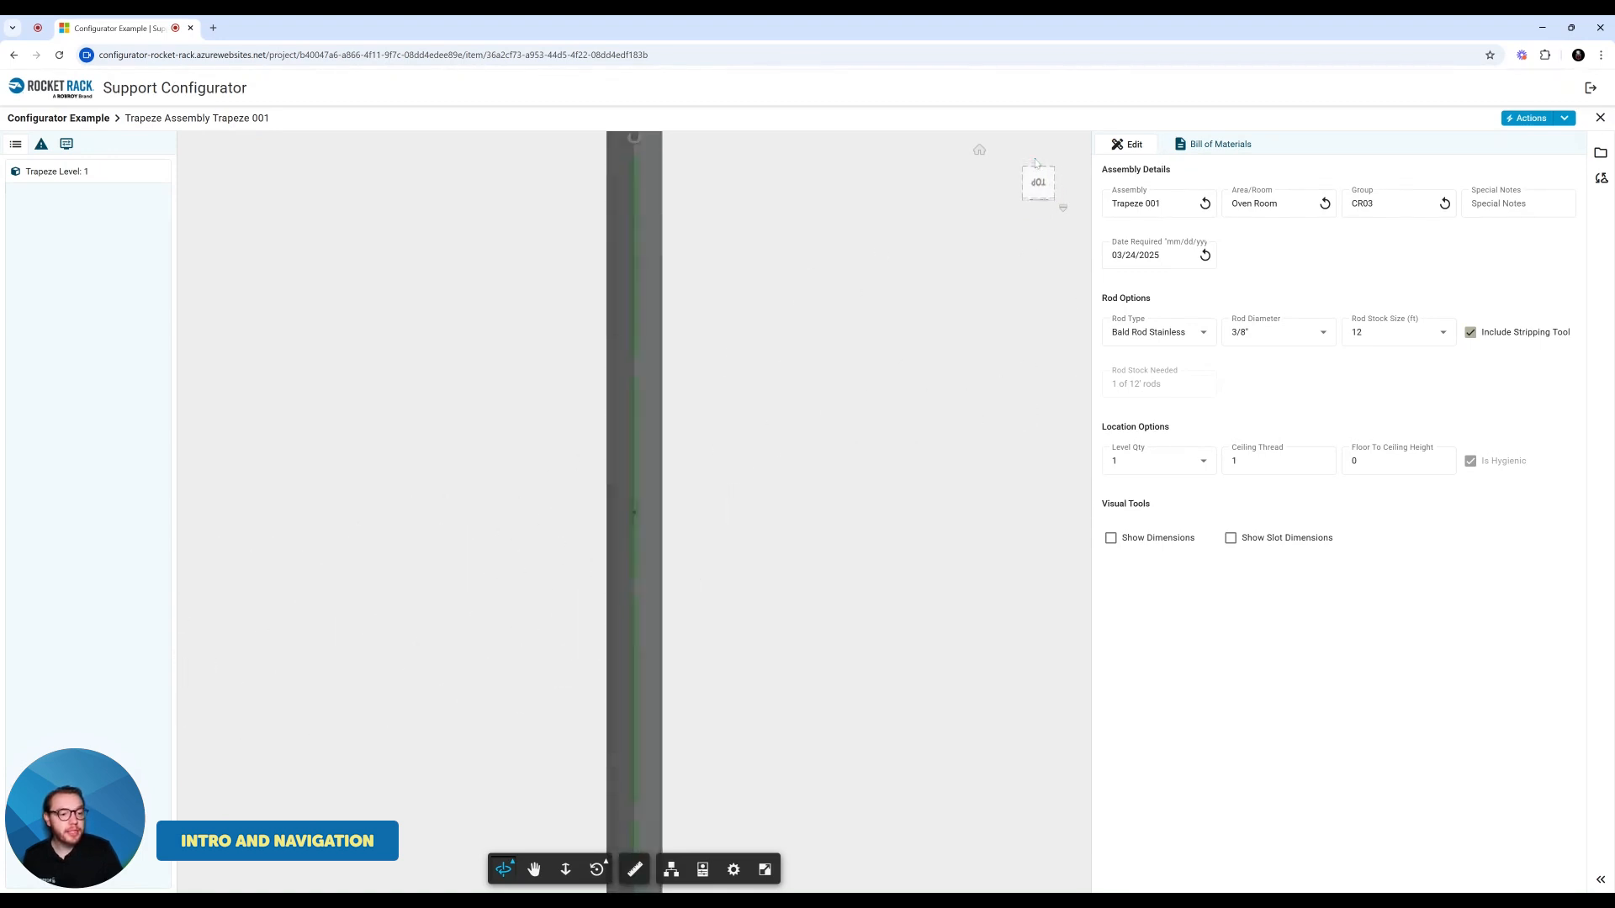
{"action": "left_click", "coordinate": [979, 152]}
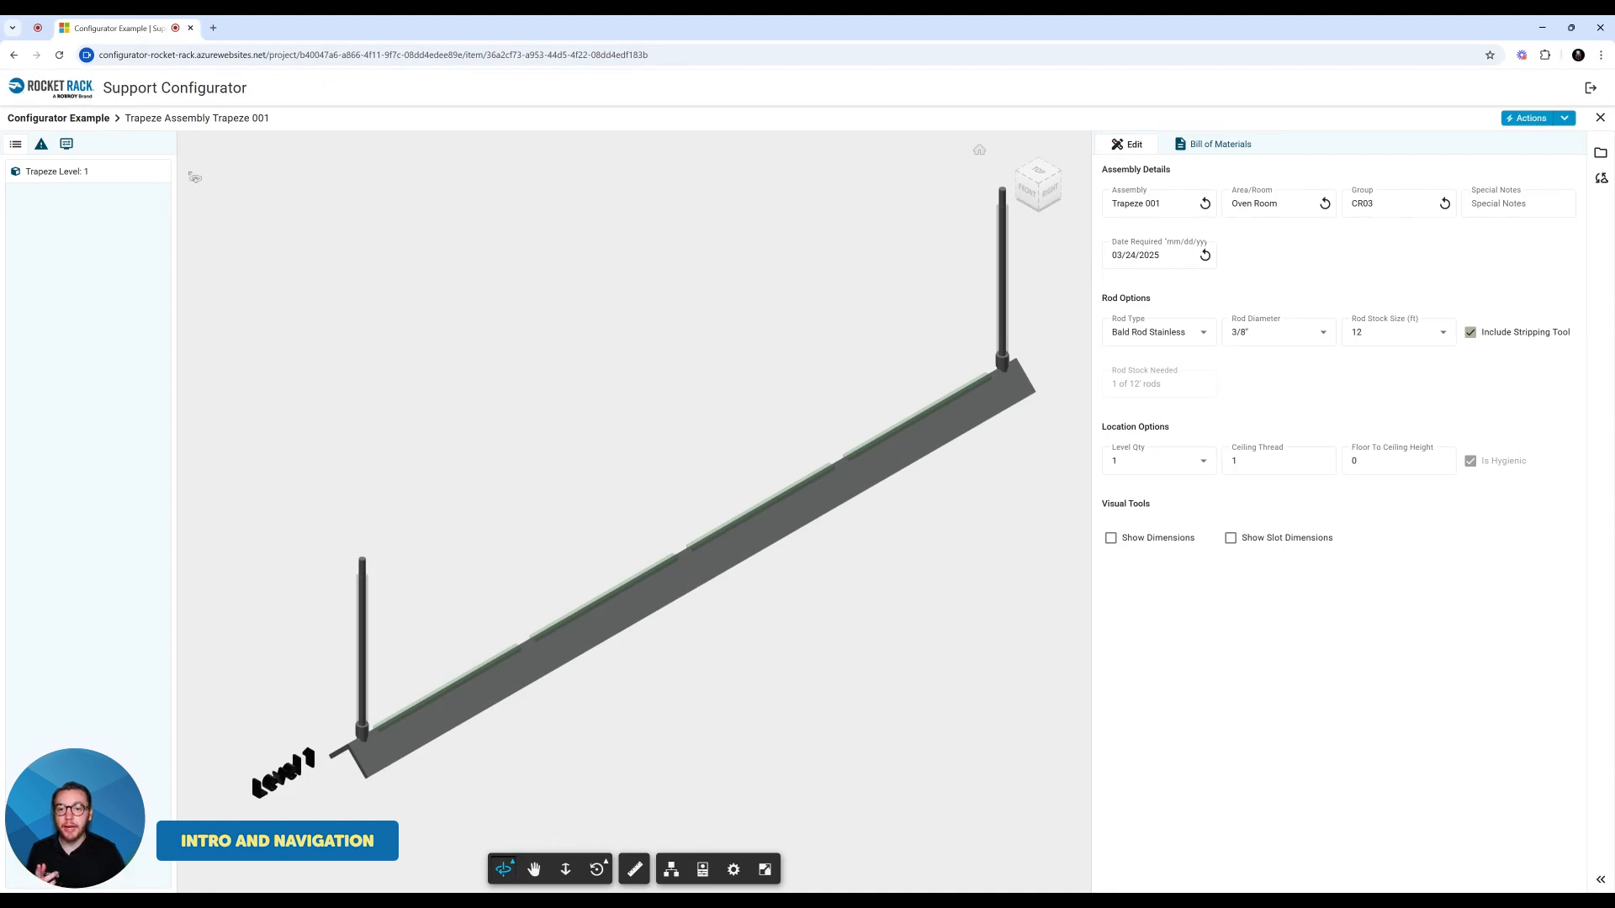
Add a Cable Tray Clamp, CableTrayClampAsm:1, to Trapeze Level: 1.
{"action": "left_click", "coordinate": [72, 172]}
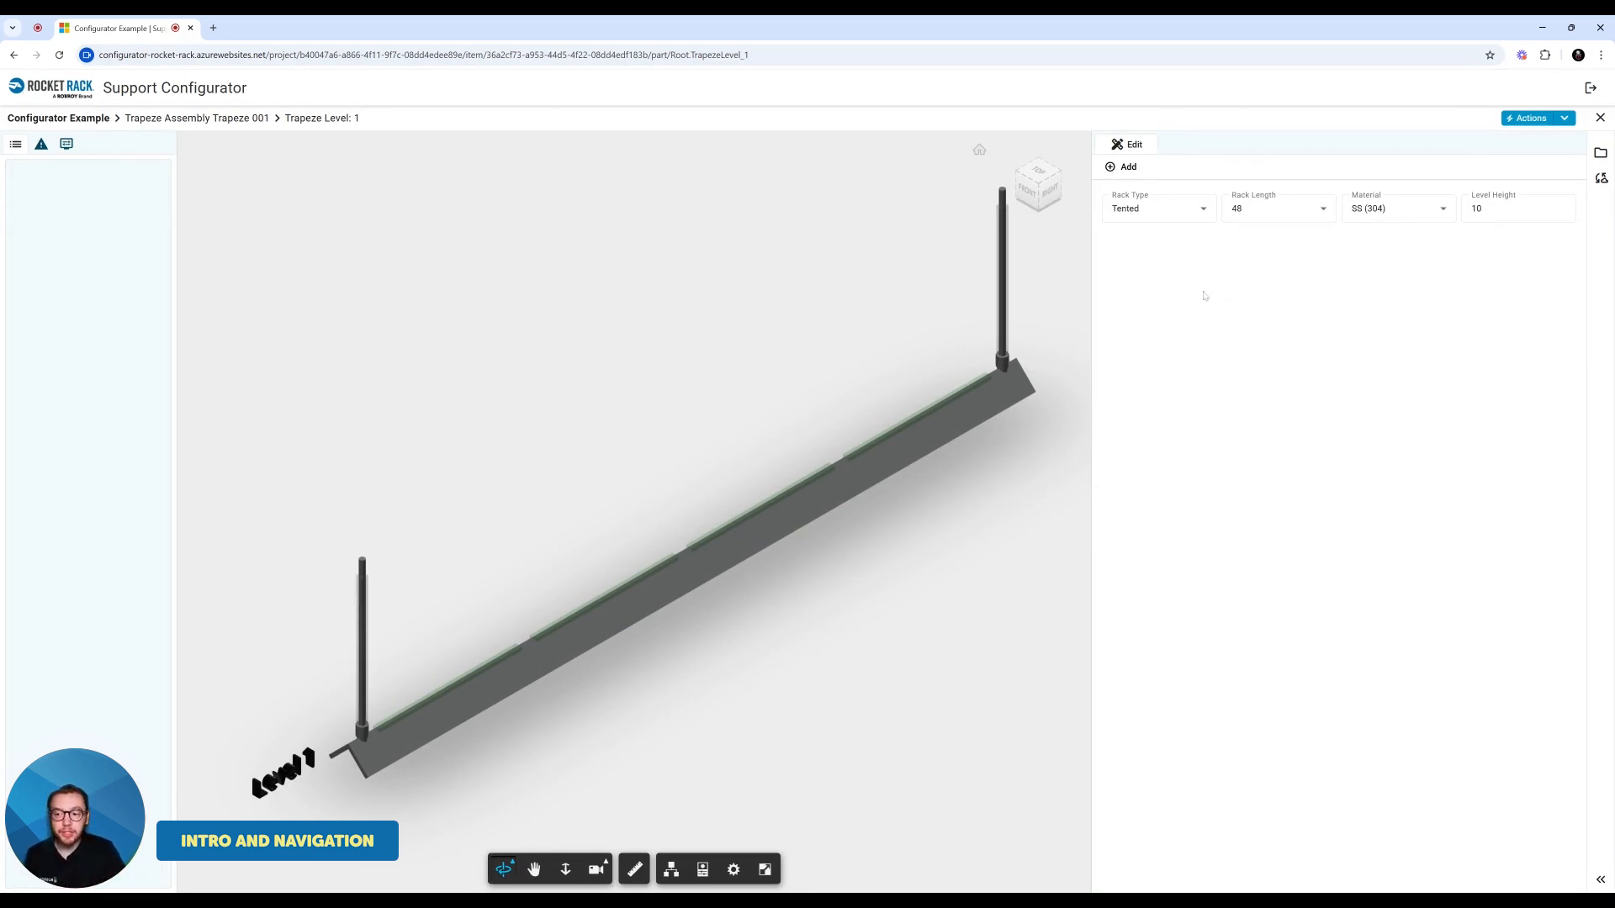
{"action": "left_click", "coordinate": [1128, 167]}
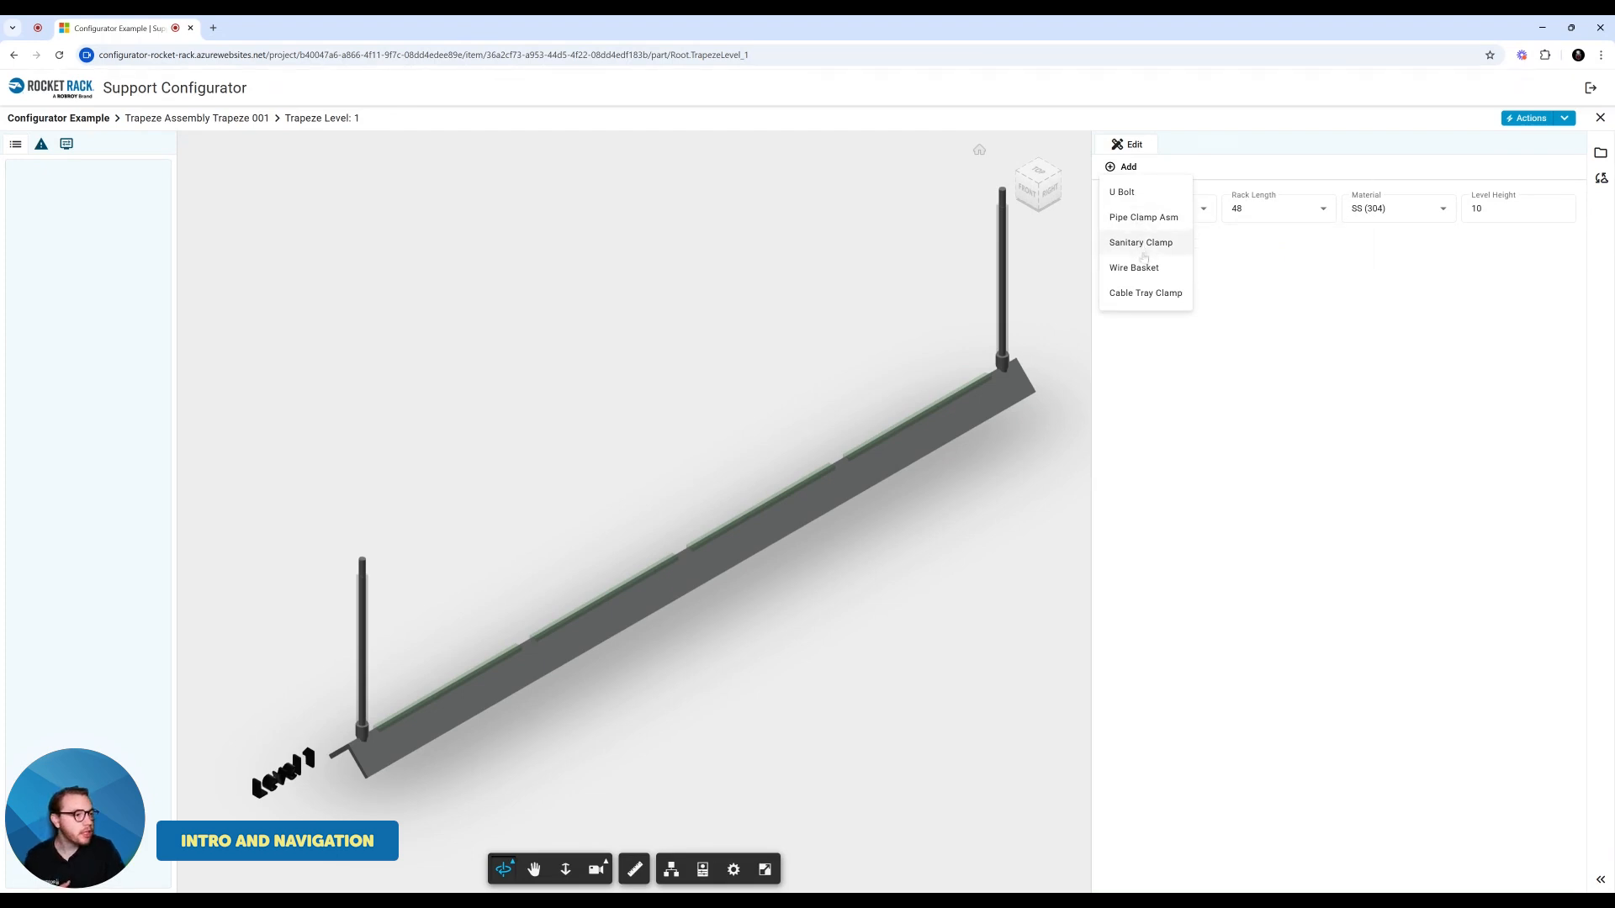
{"action": "left_click", "coordinate": [1145, 294]}
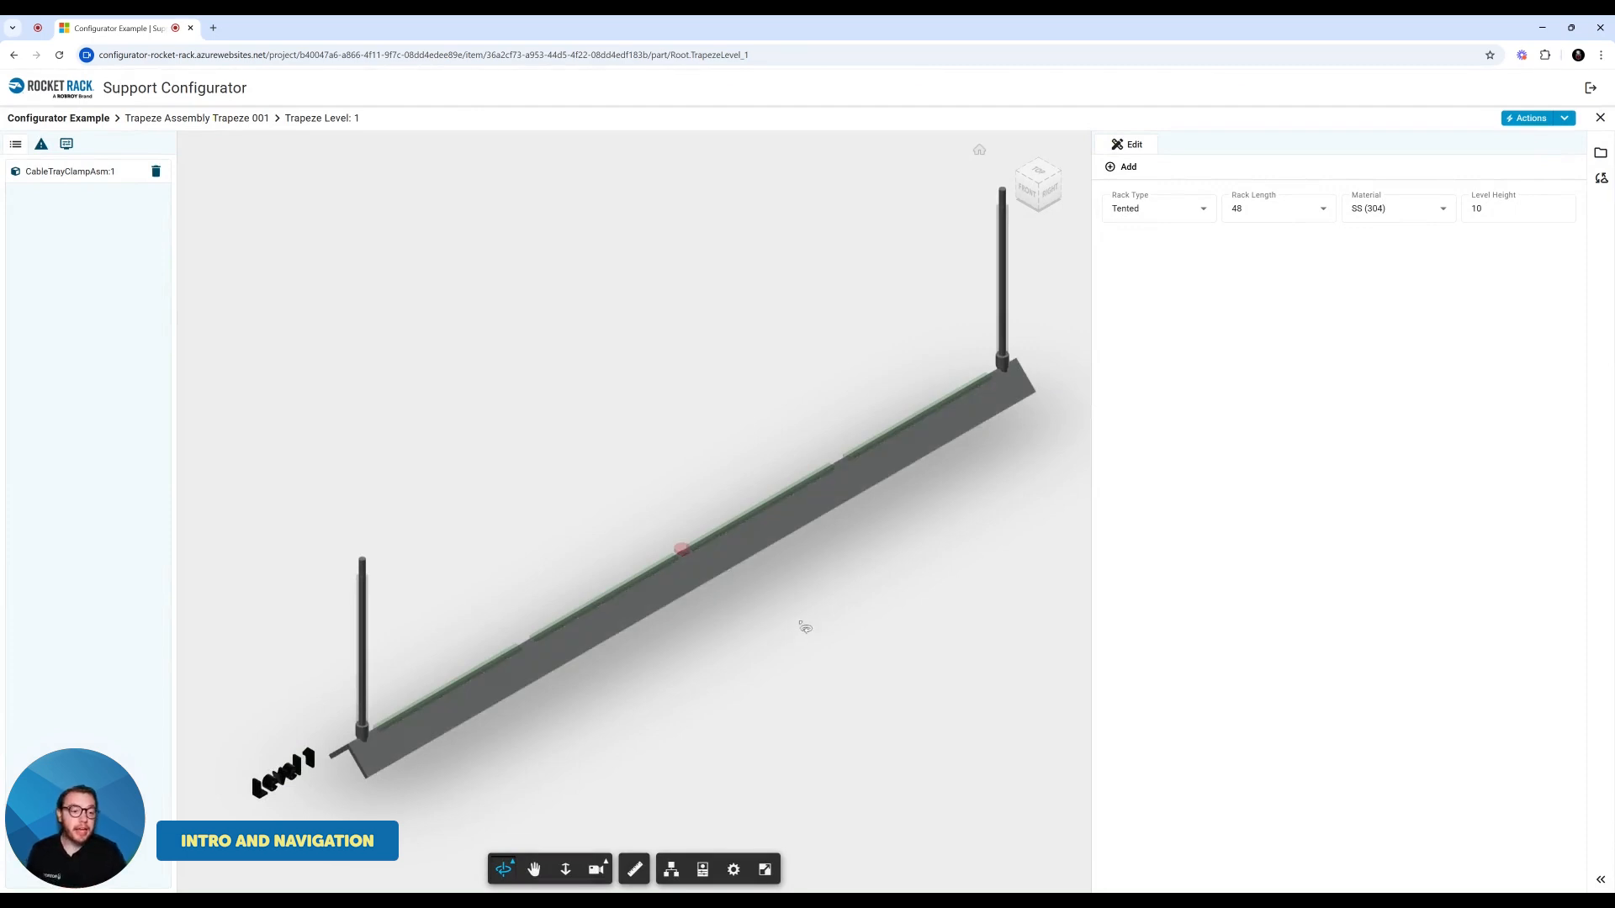
Zoom in on the clamp and open CableTrayClampAsm:1's settings, showing Position Offset 0.
{"action": "scroll", "coordinate": [685, 556], "scroll_direction": "up", "scroll_amount": 3}
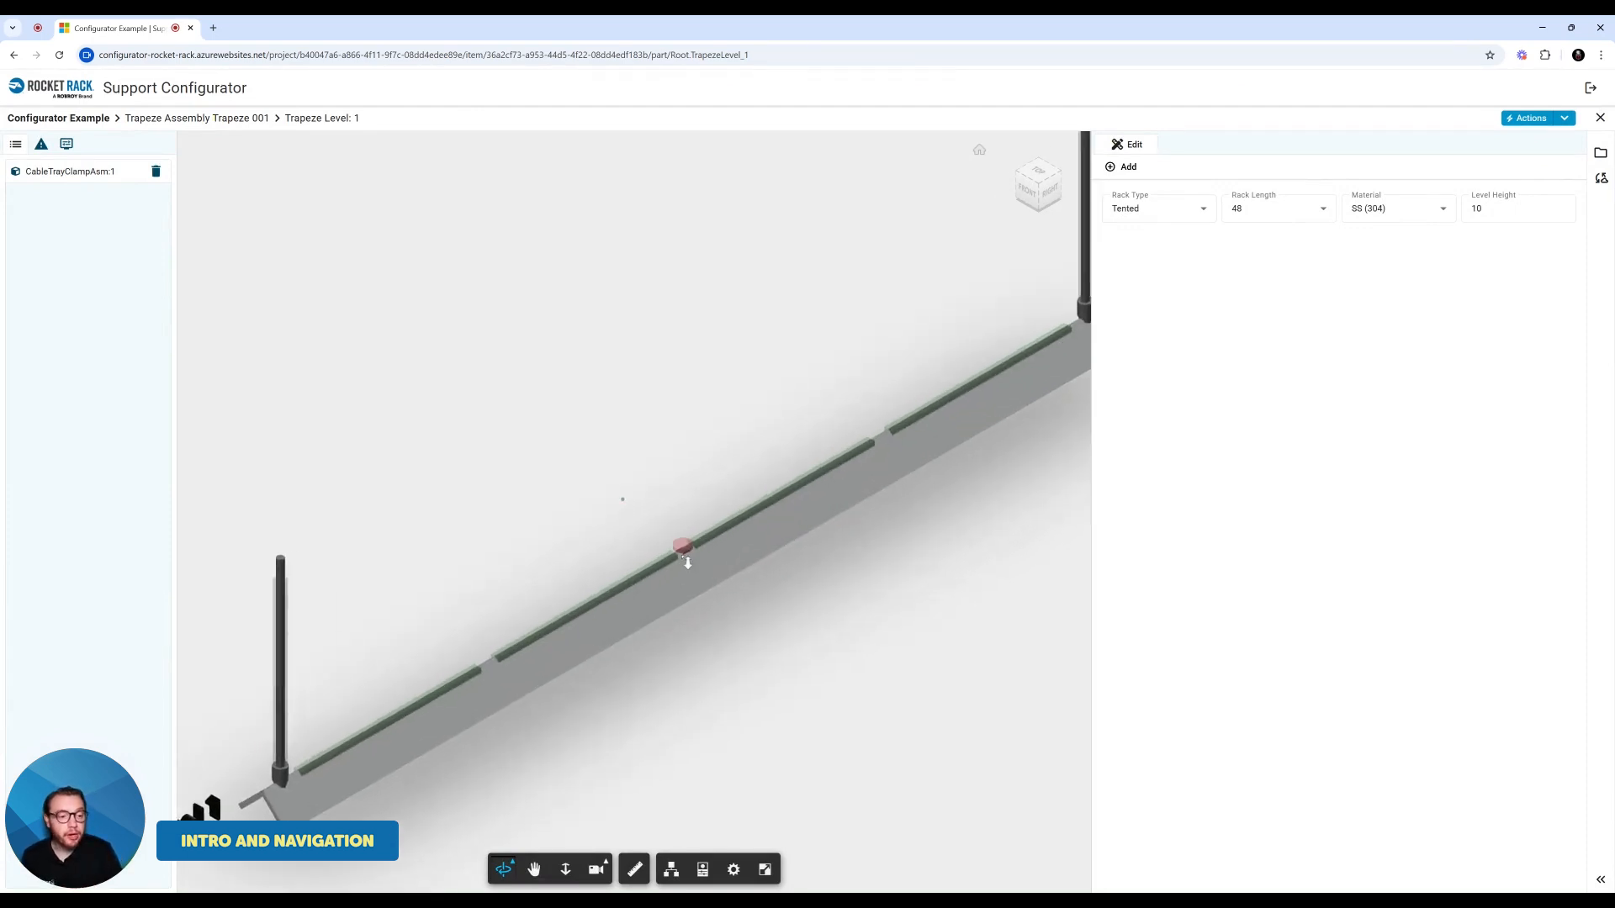
{"action": "scroll", "coordinate": [685, 557], "scroll_direction": "up", "scroll_amount": 2}
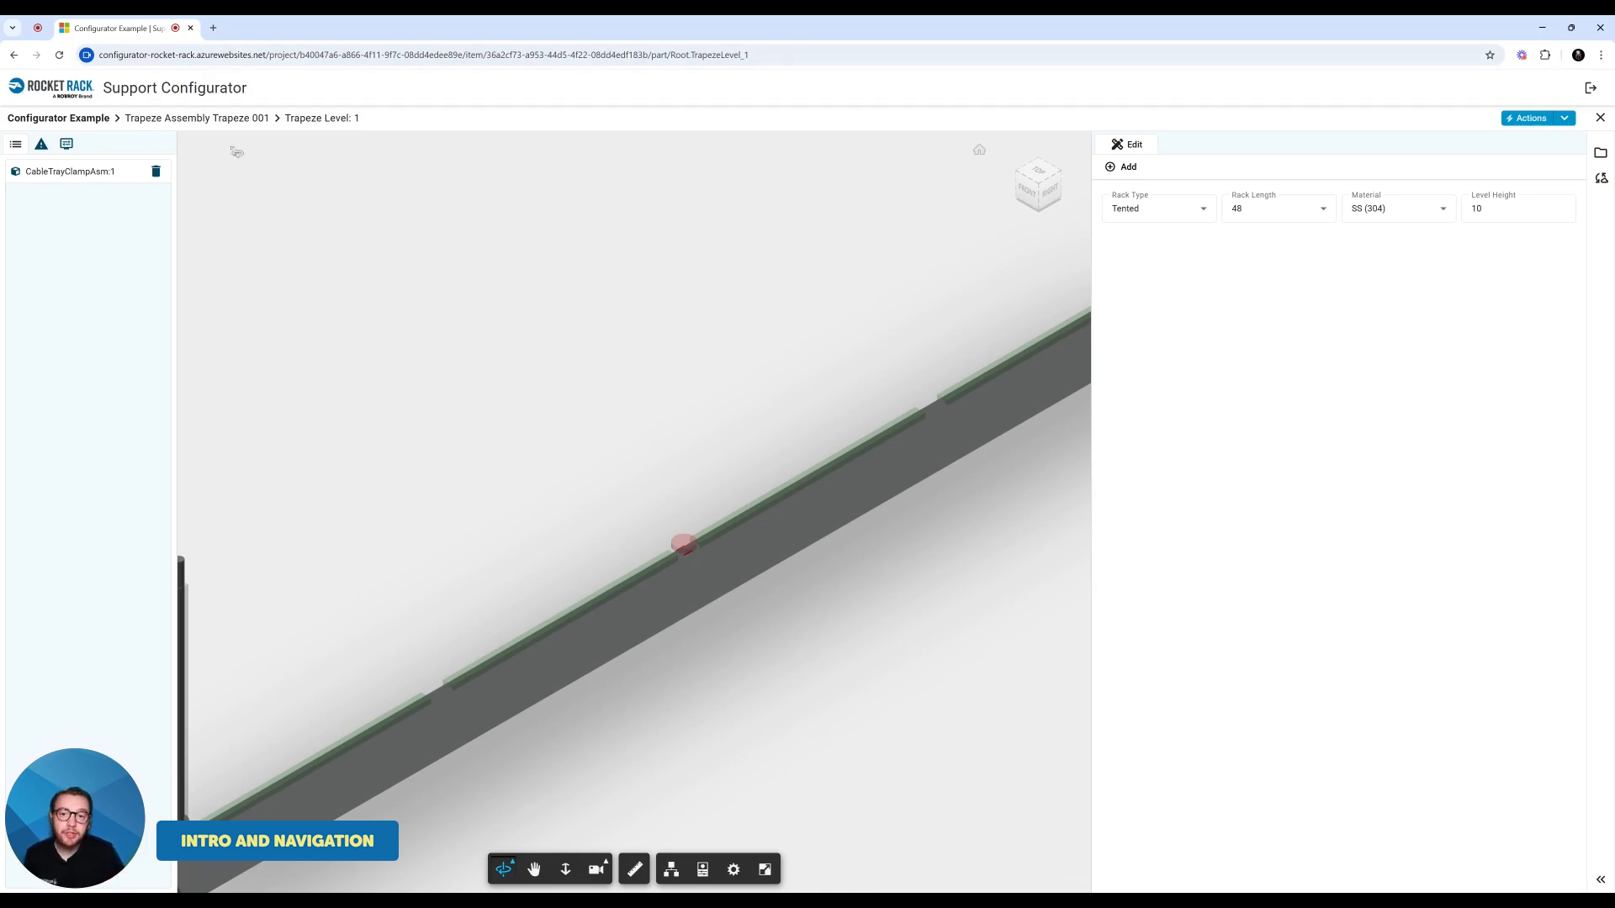
{"action": "left_click", "coordinate": [49, 172]}
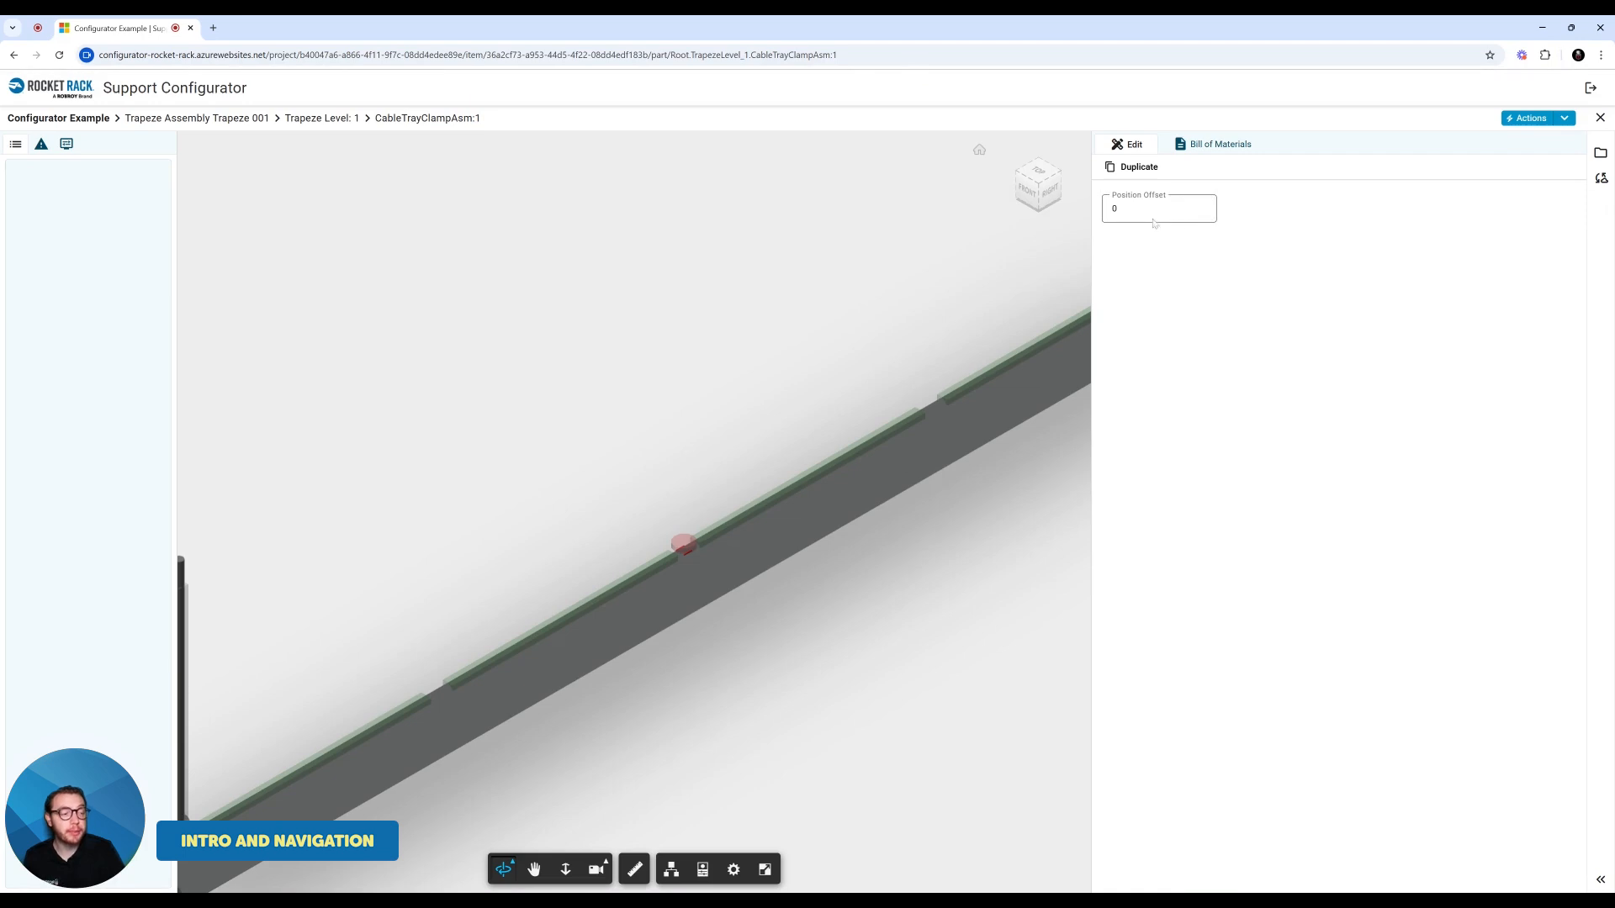
Try Position Offset 10 on CableTrayClampAsm:1, then settle on -10 and return to Trapeze Level: 1.
{"action": "double_click", "coordinate": [1114, 209]}
{"action": "type", "text": "10"}
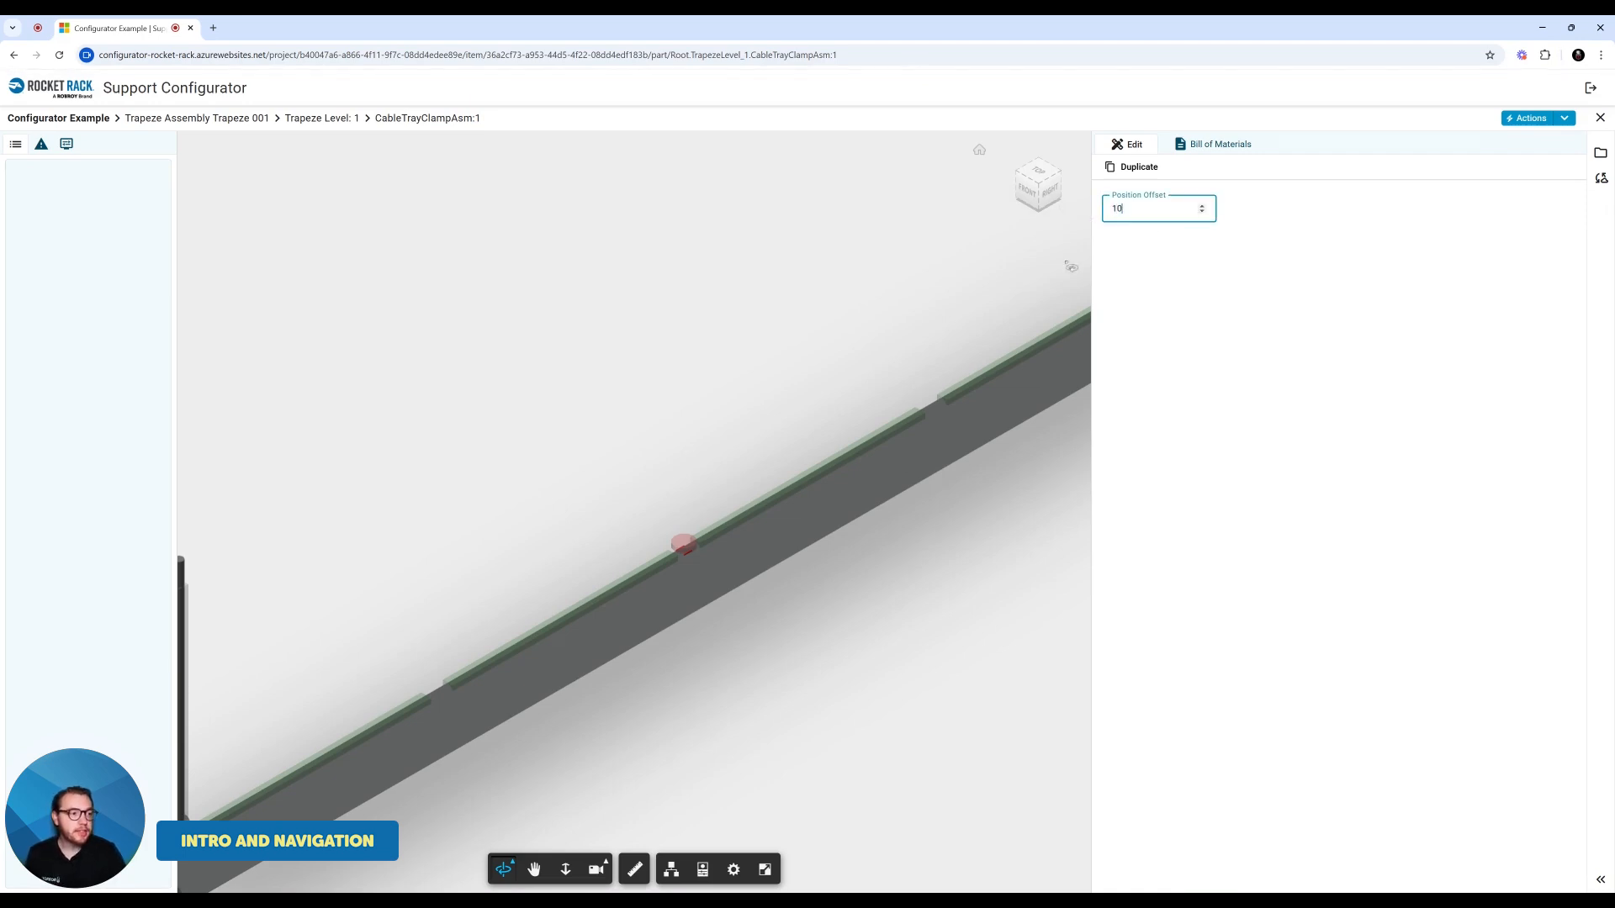
{"action": "left_click", "coordinate": [1355, 510]}
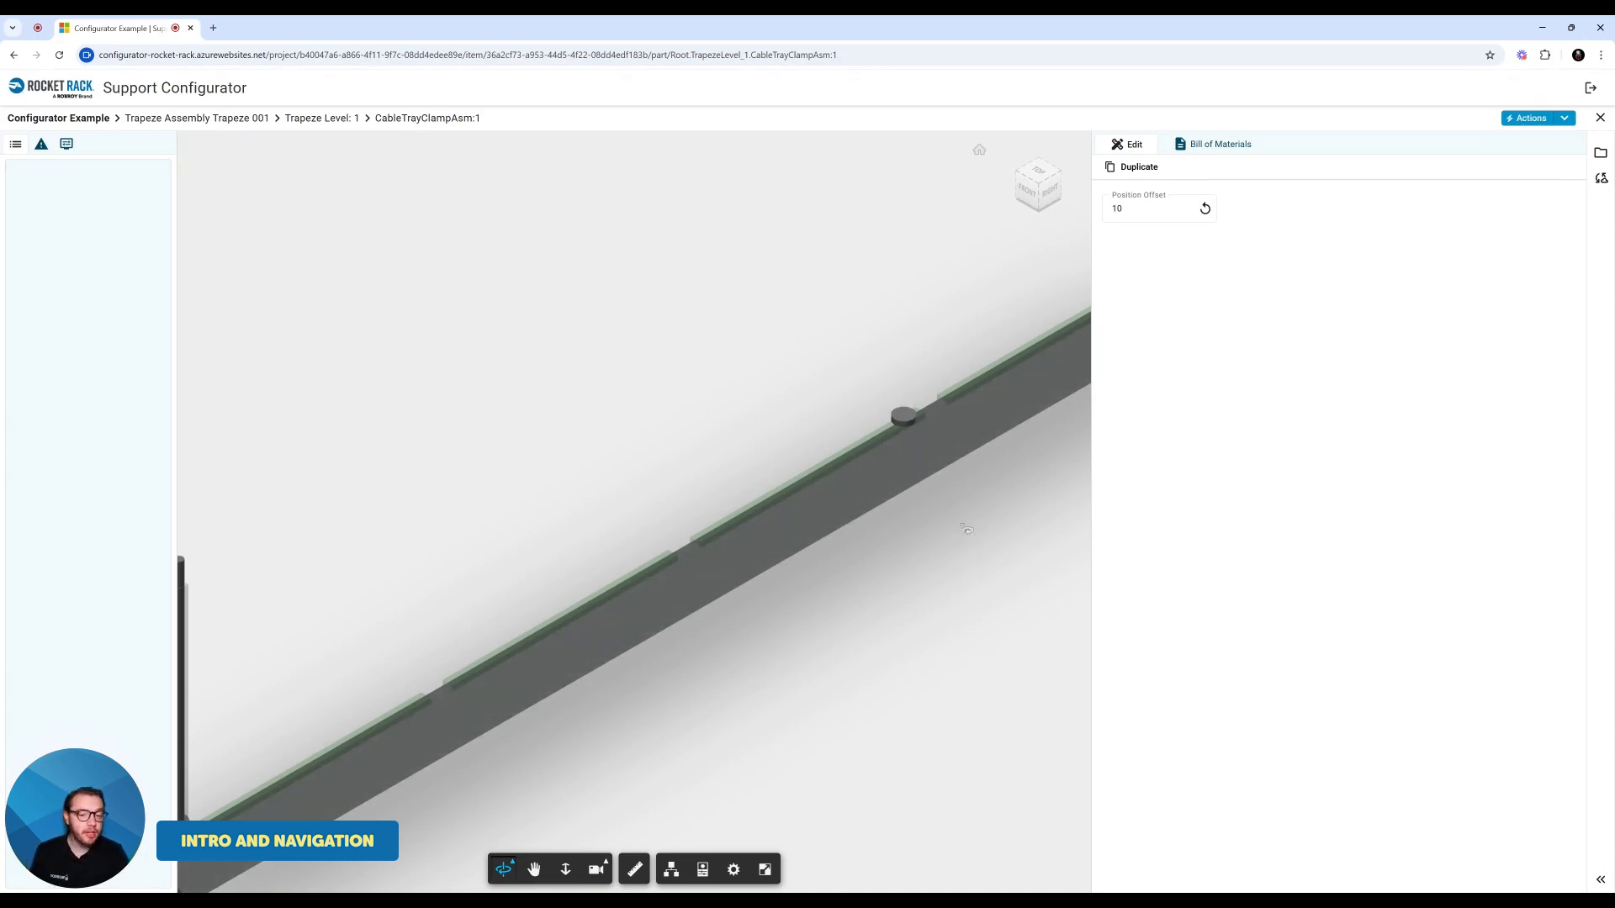
{"action": "double_click", "coordinate": [1123, 210]}
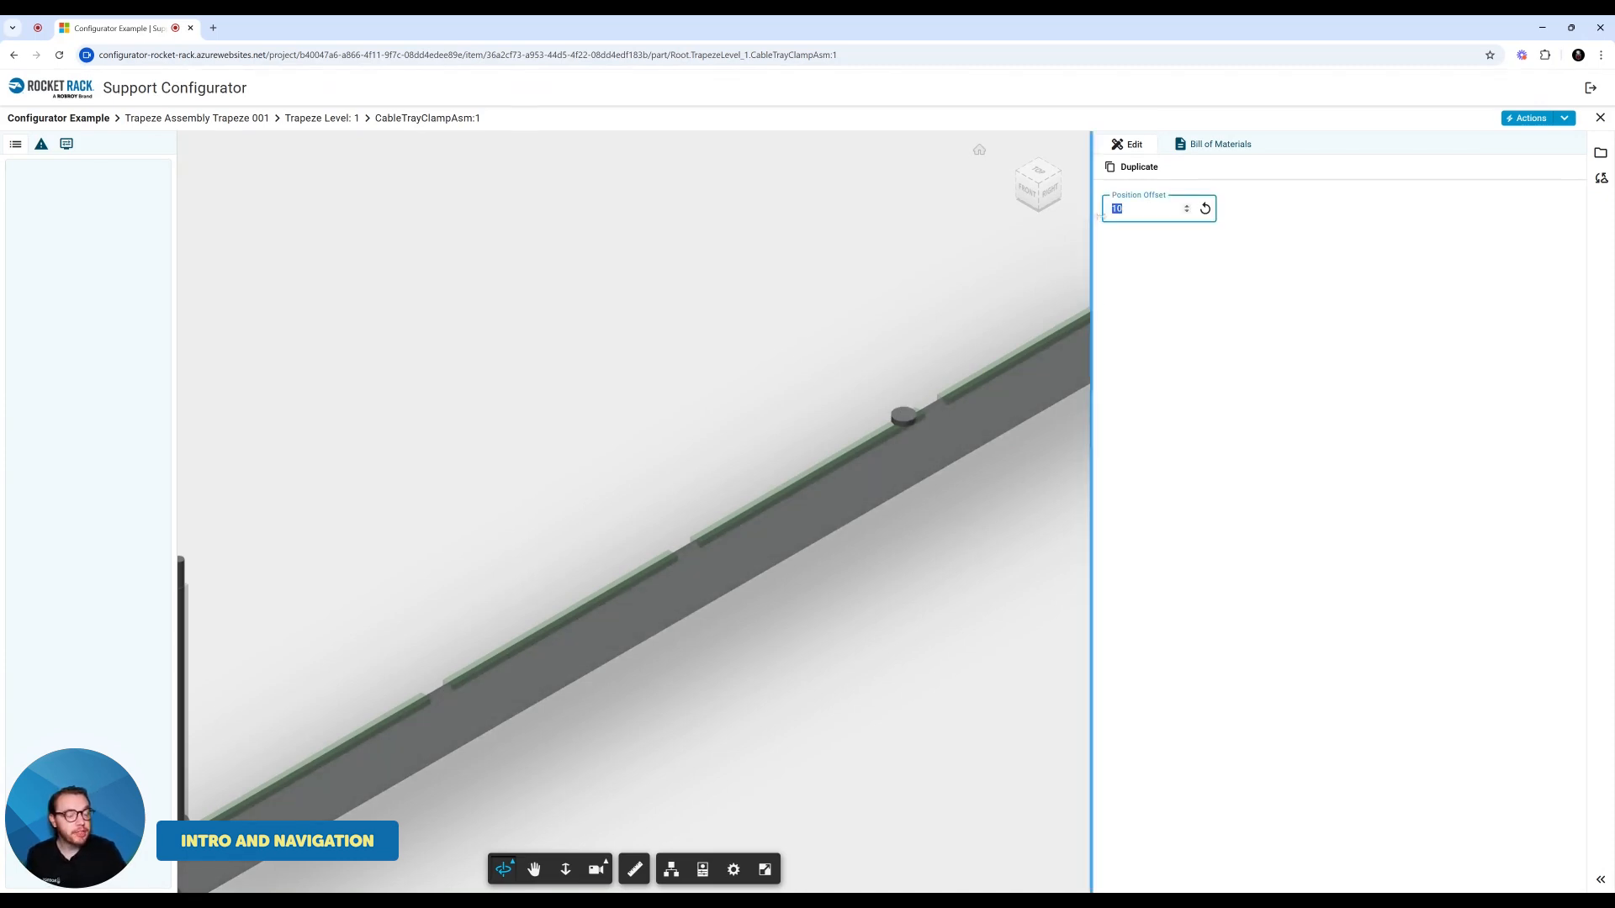
{"action": "type", "text": "-10"}
{"action": "key", "text": "Return"}
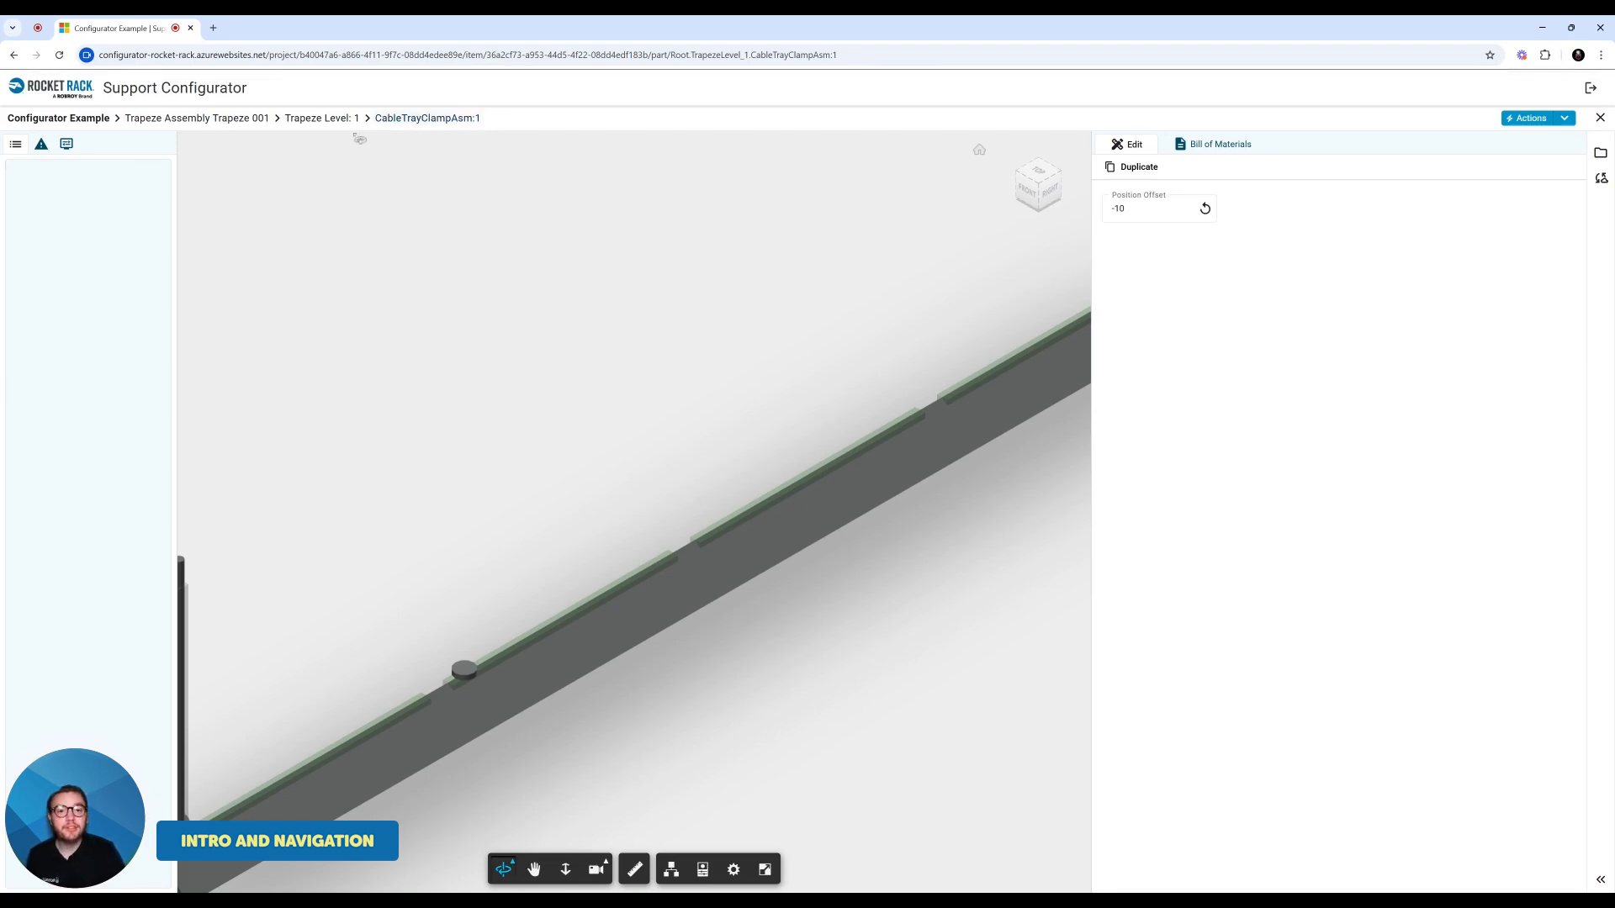
{"action": "left_click", "coordinate": [320, 120]}
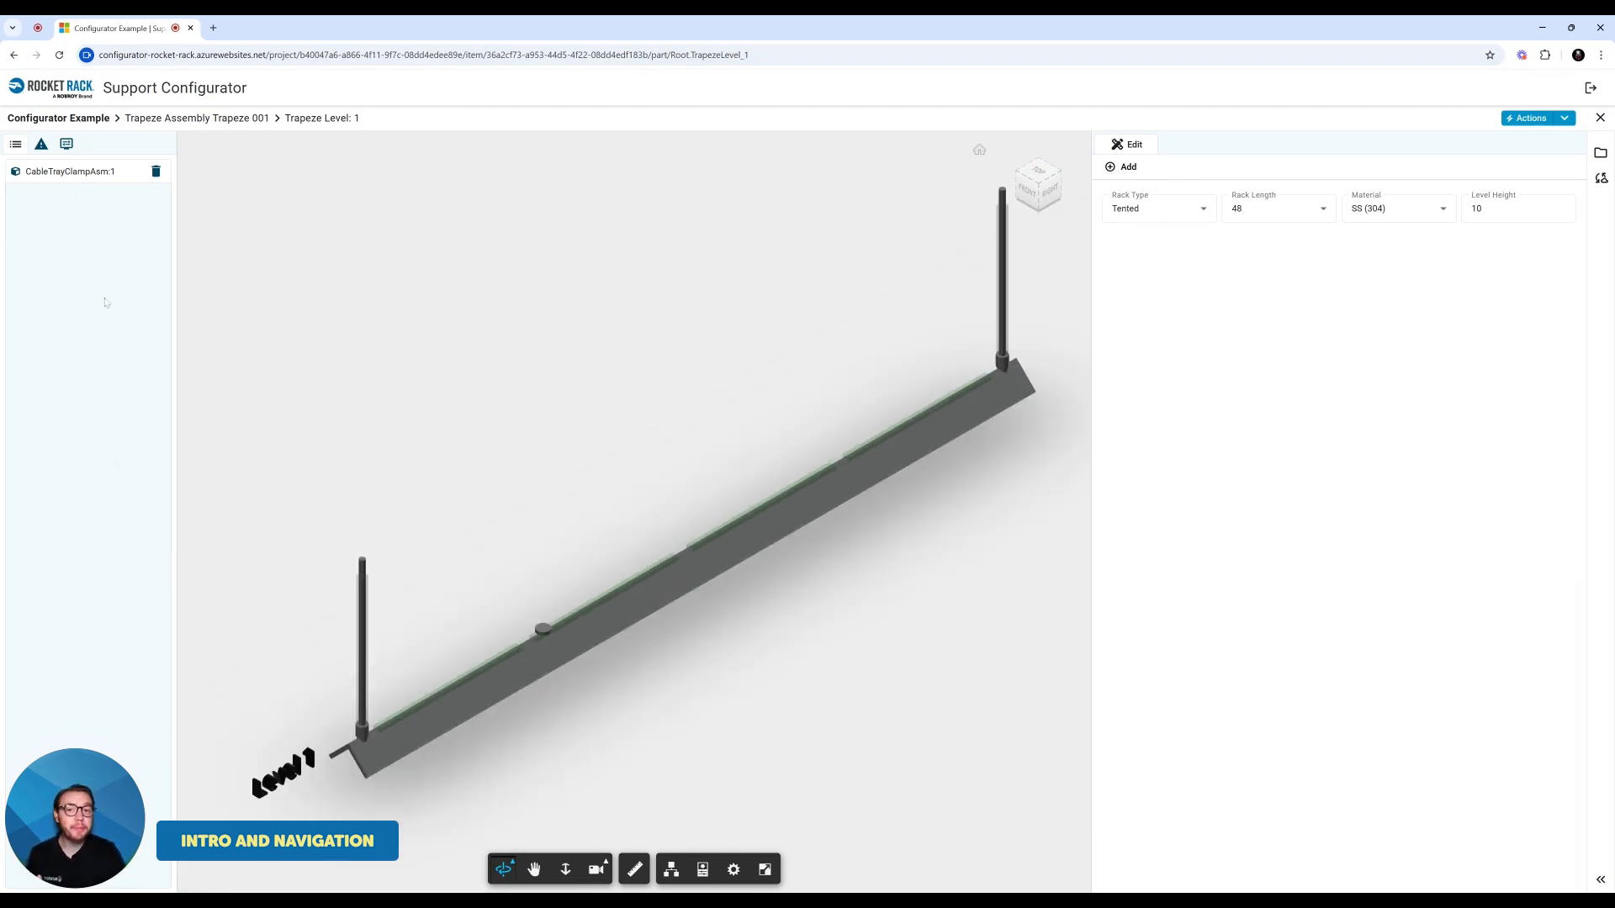
Duplicate CableTrayClampAsm:1 and move it to offset 10, leaving CableTrayClampAsm:2 at -10.
{"action": "left_click", "coordinate": [59, 174]}
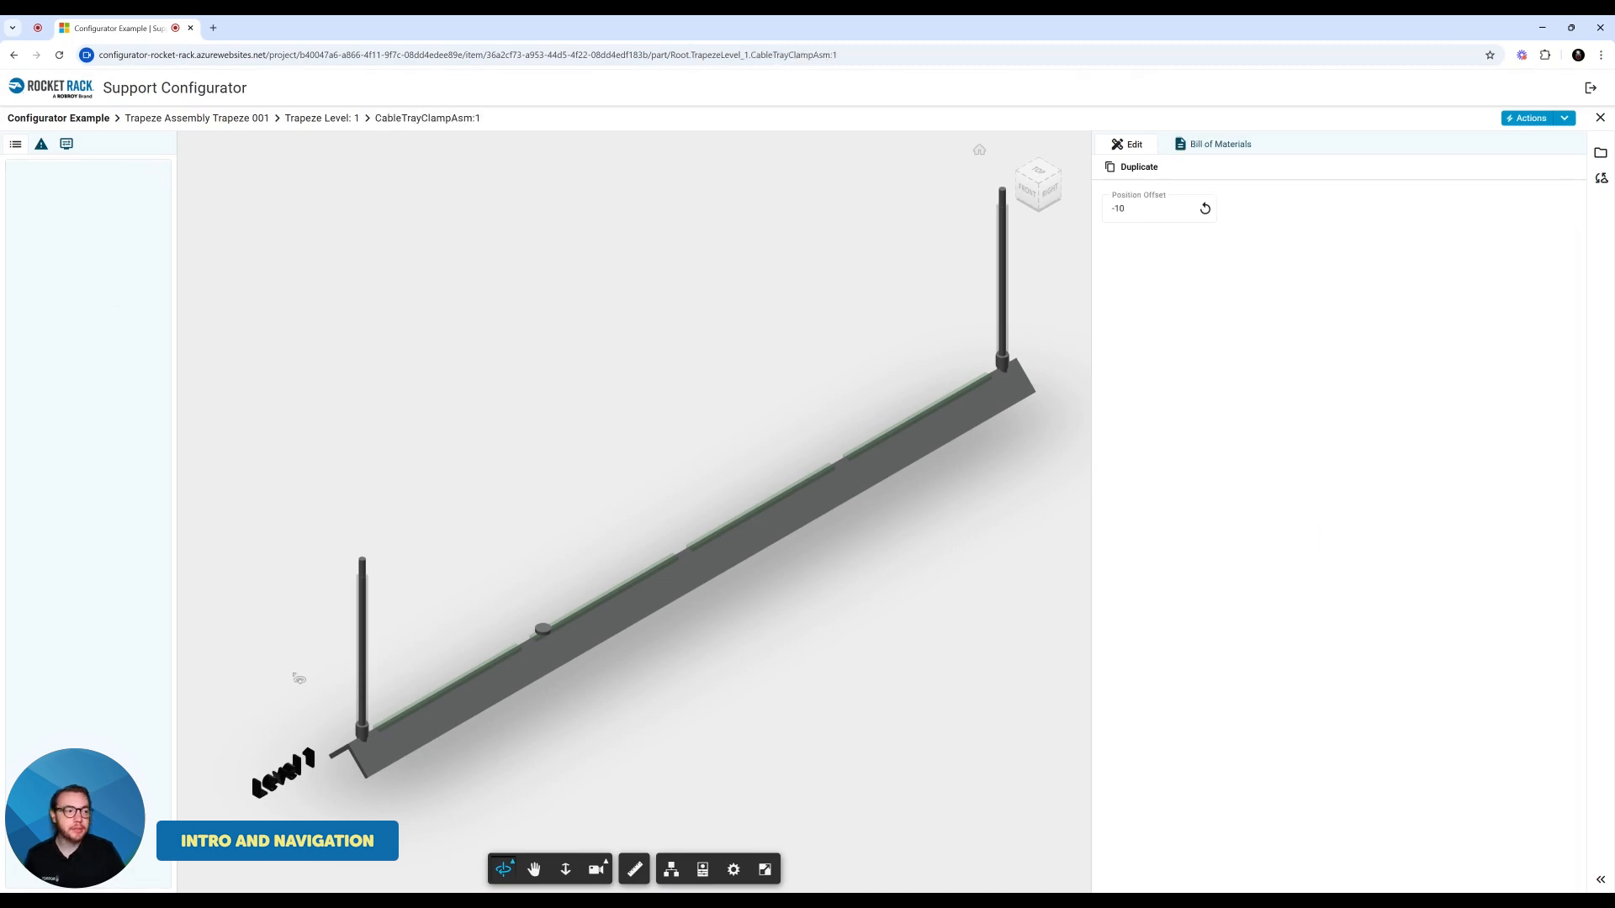
{"action": "left_click", "coordinate": [1130, 168]}
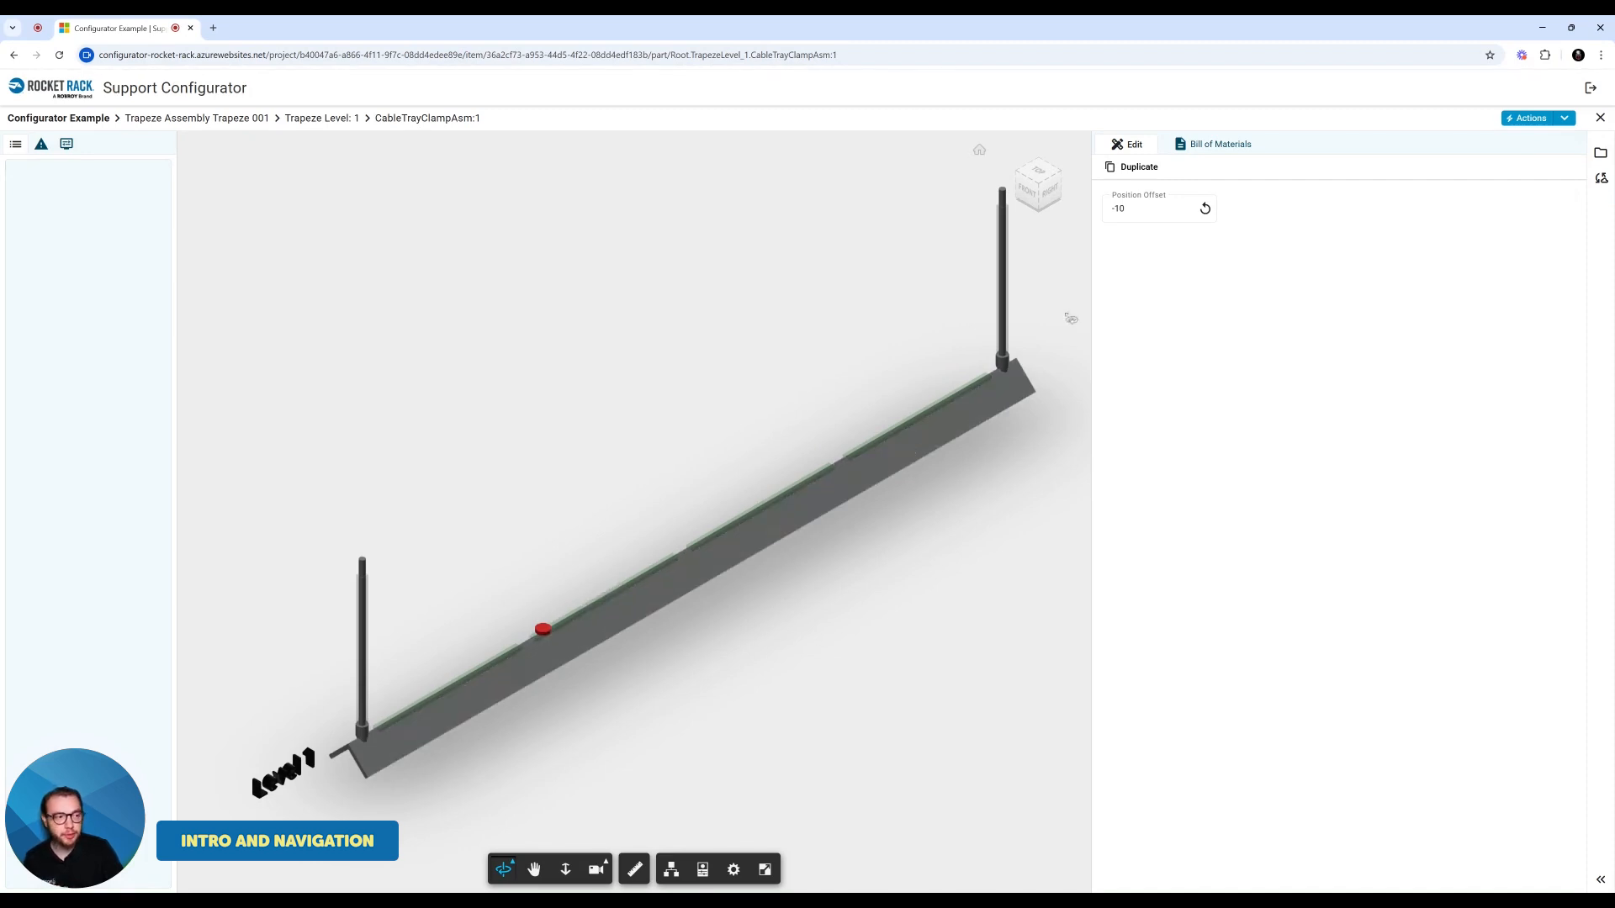
{"action": "left_click_drag", "start_coordinate": [1127, 209], "coordinate": [1106, 217]}
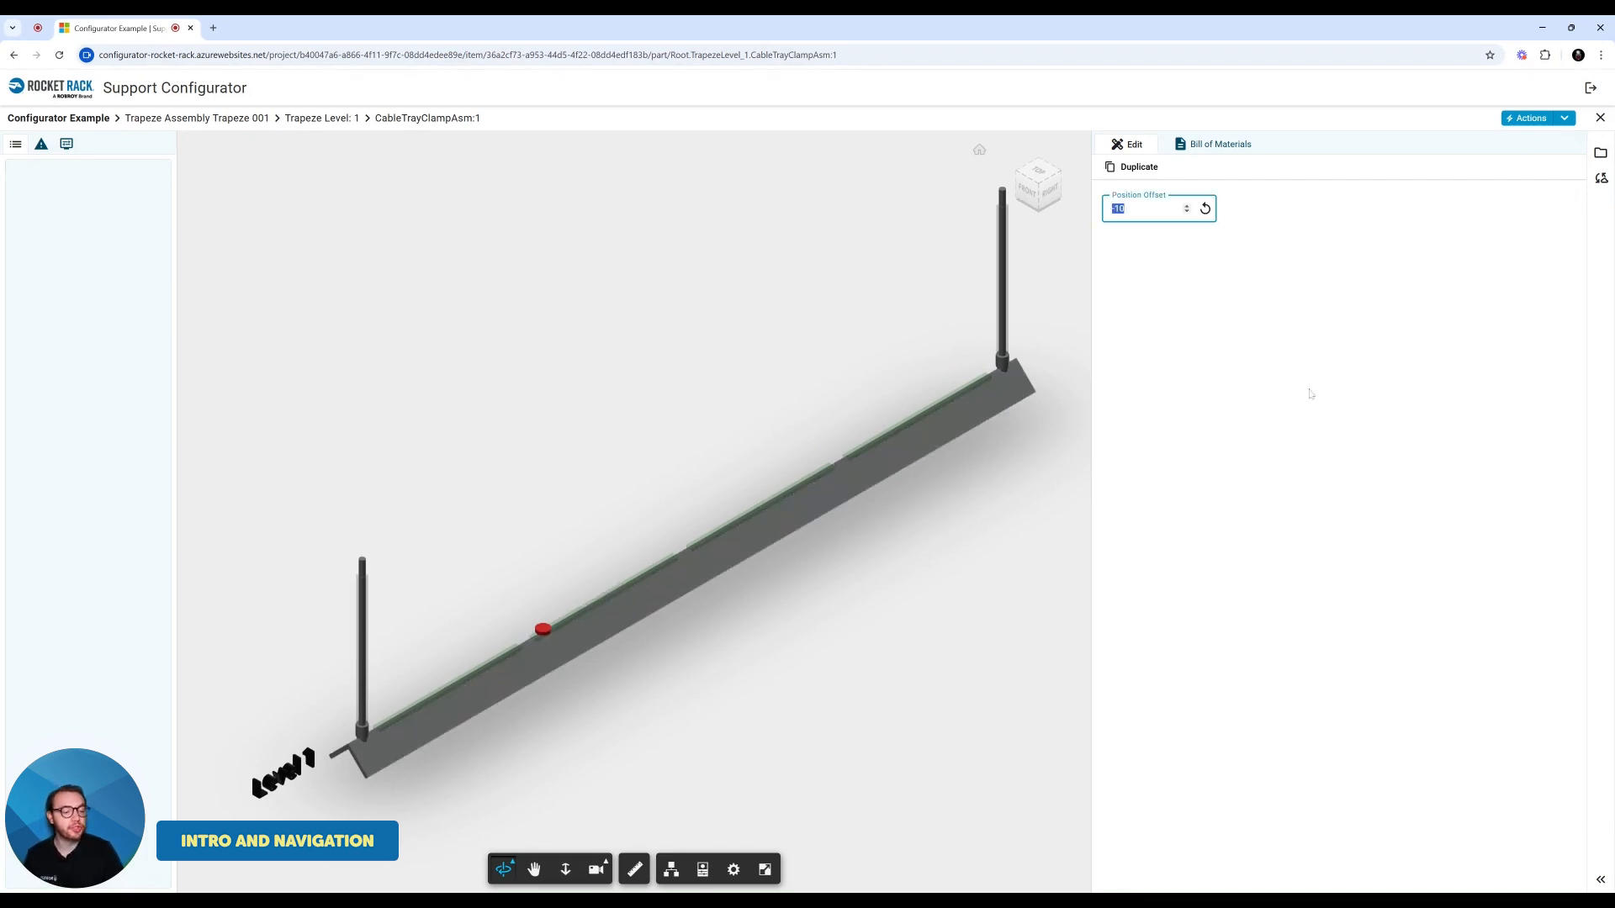
{"action": "type", "text": "10"}
{"action": "left_click", "coordinate": [1280, 393]}
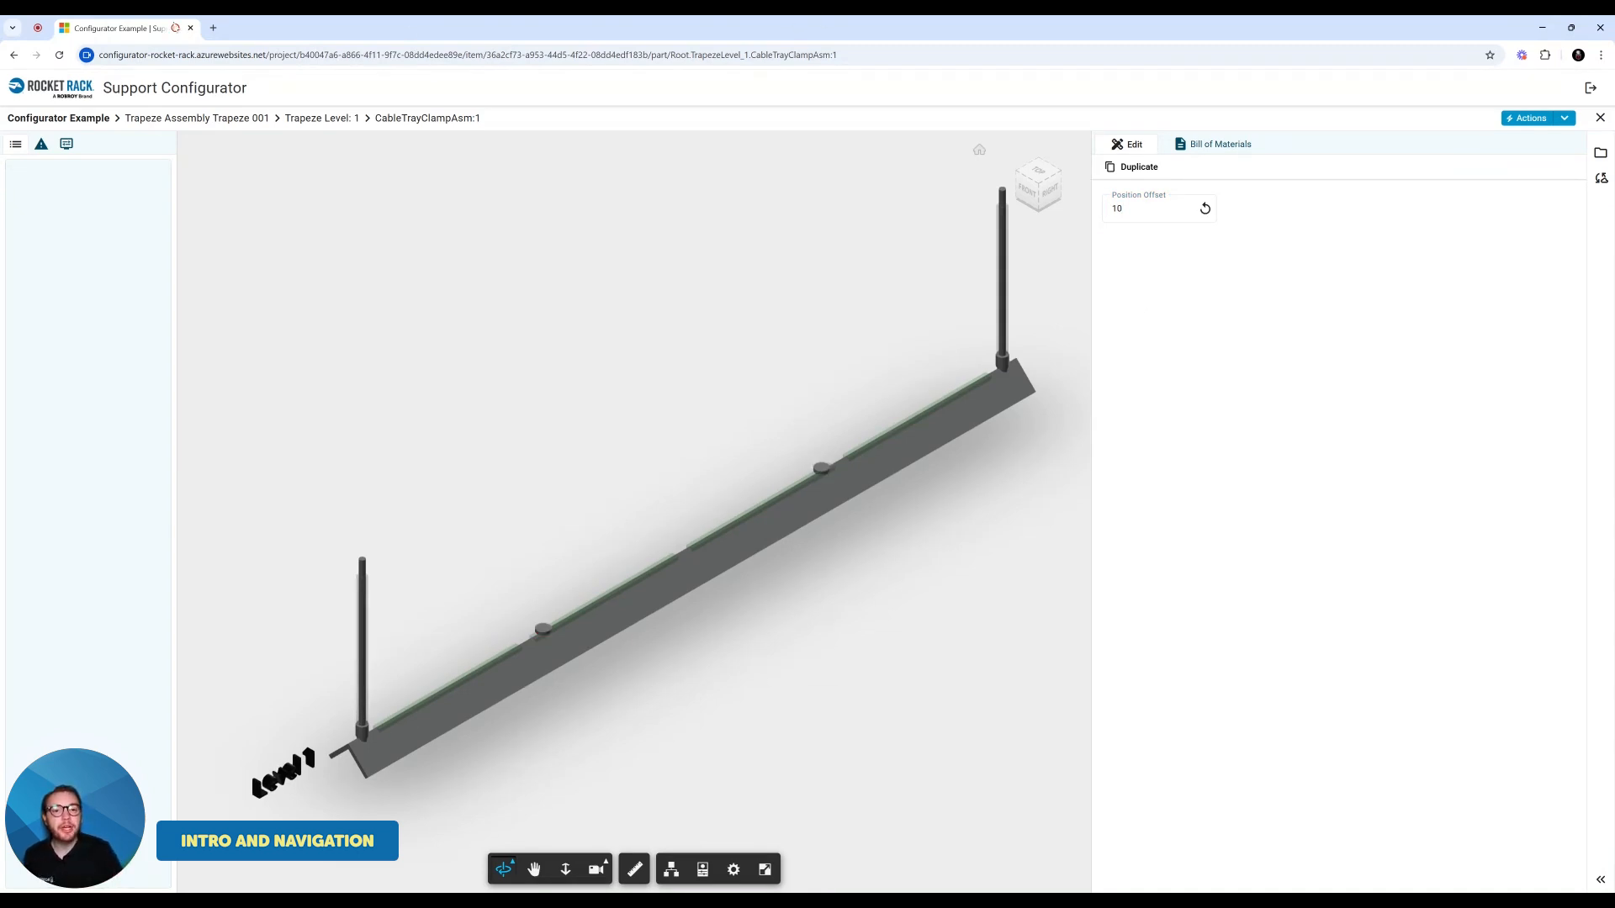
{"action": "left_click", "coordinate": [307, 119]}
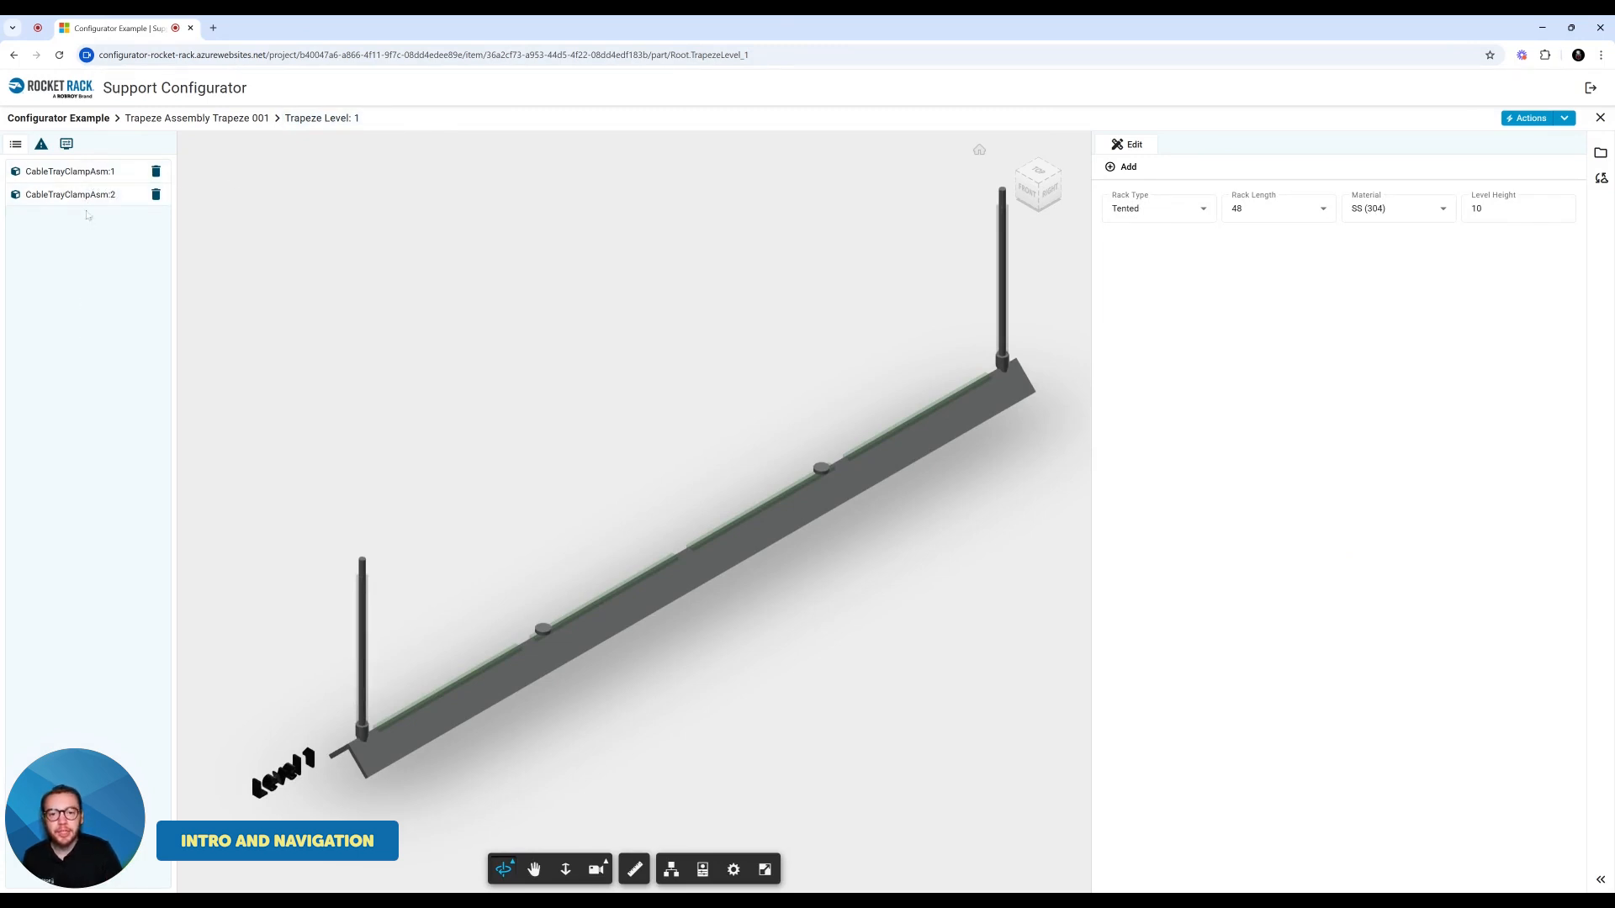
Change CableTrayClampAsm:1's Position Offset from 10 to 5.
{"action": "left_click", "coordinate": [88, 173]}
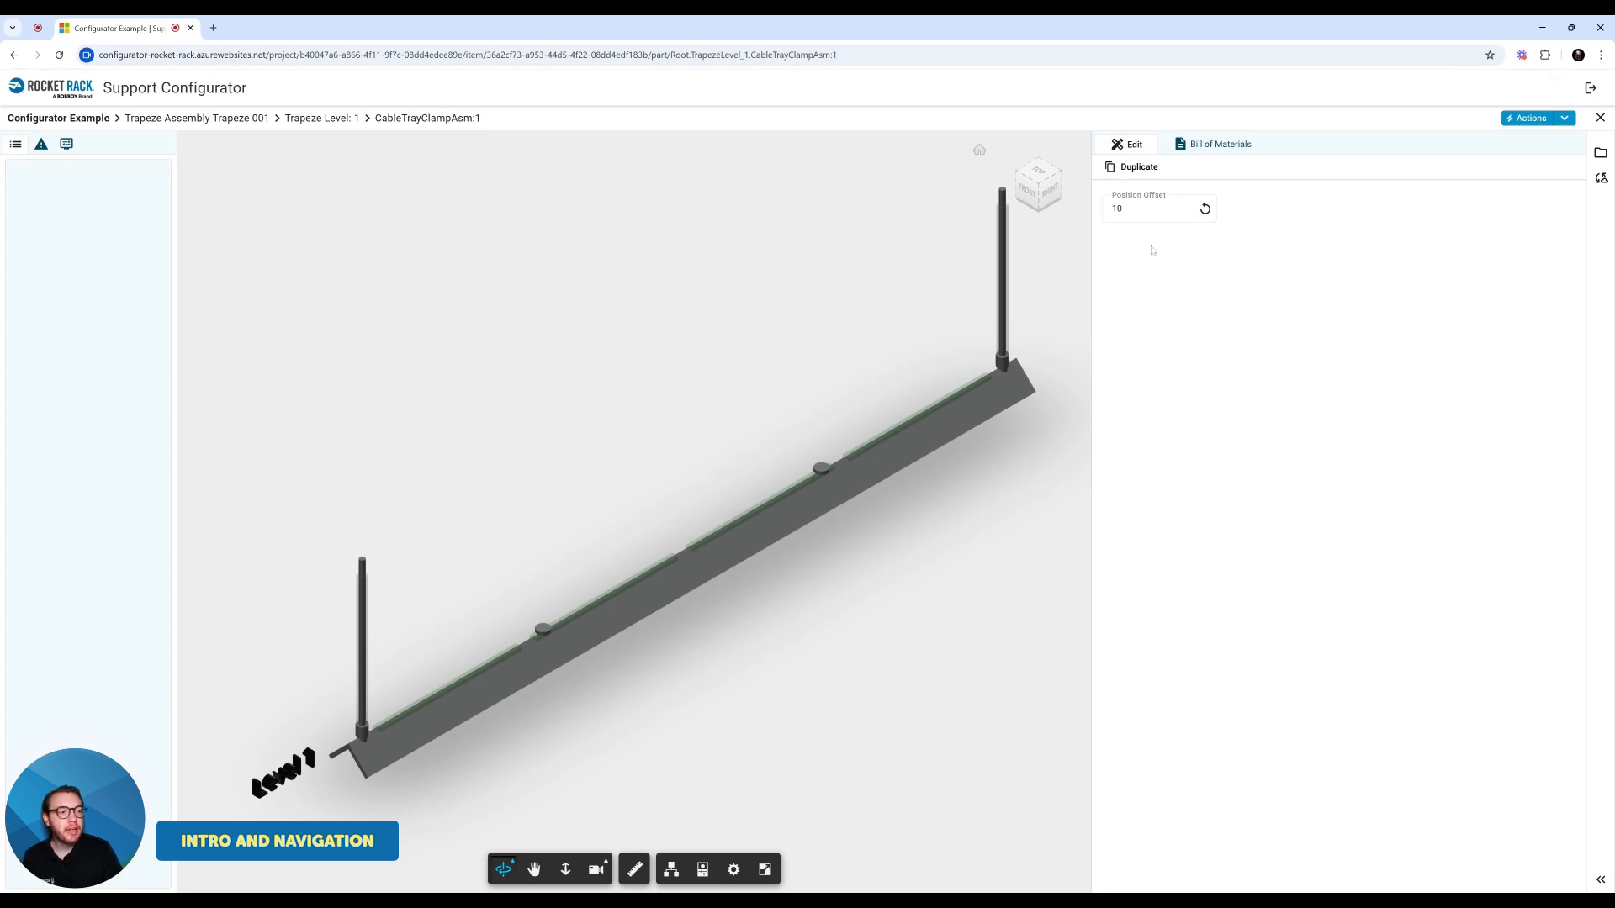
{"action": "double_click", "coordinate": [1116, 208]}
{"action": "type", "text": "5"}
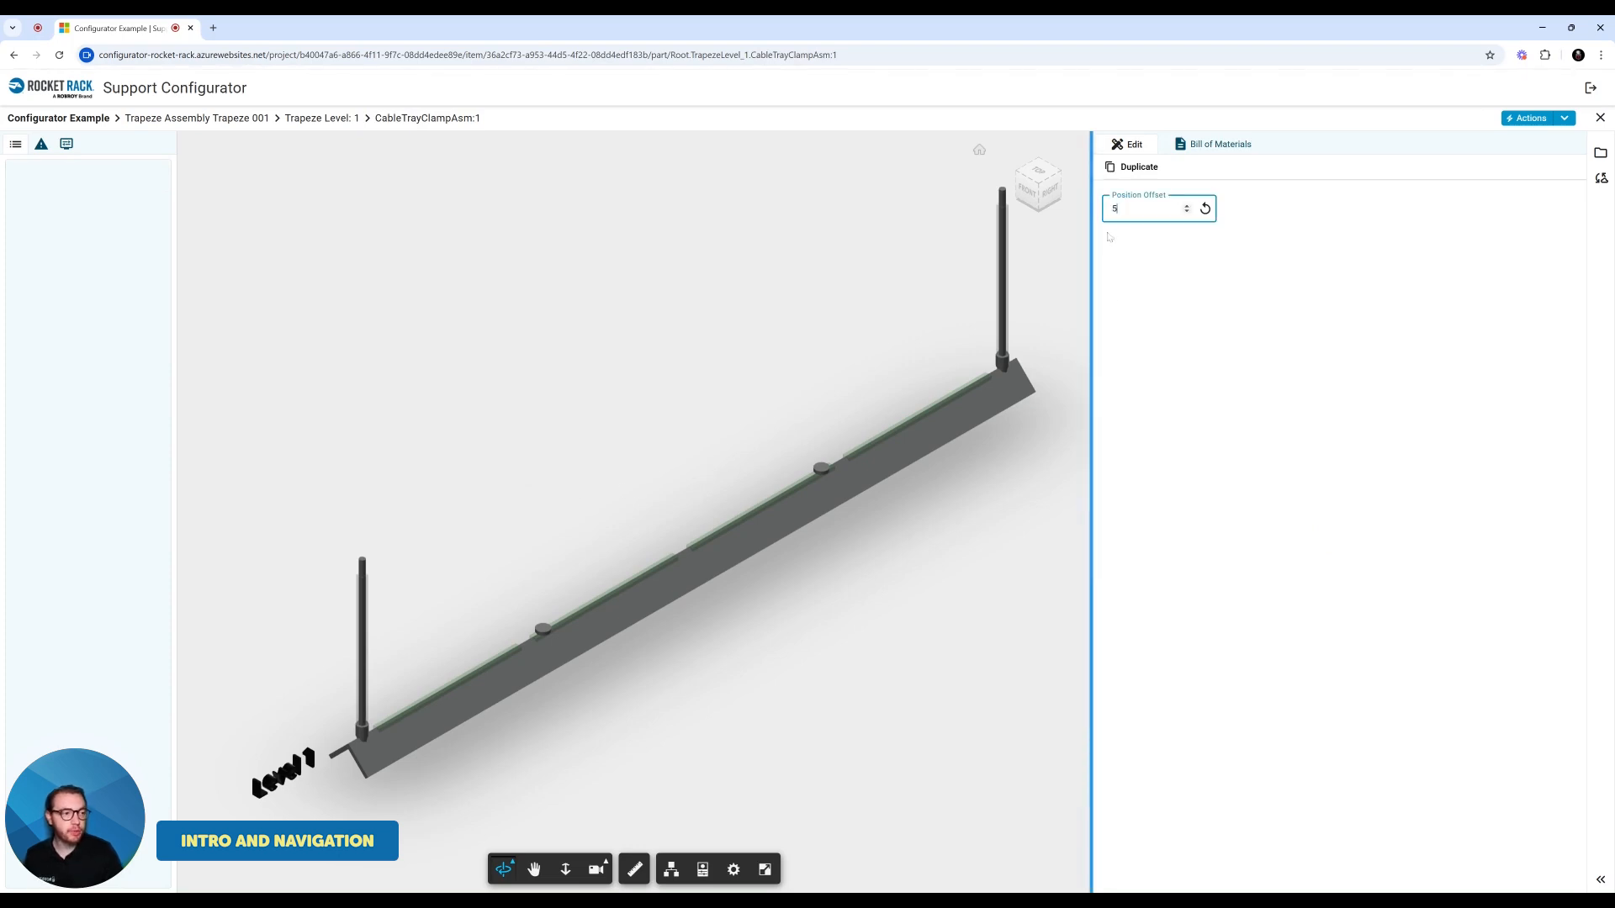
{"action": "left_click", "coordinate": [1108, 237]}
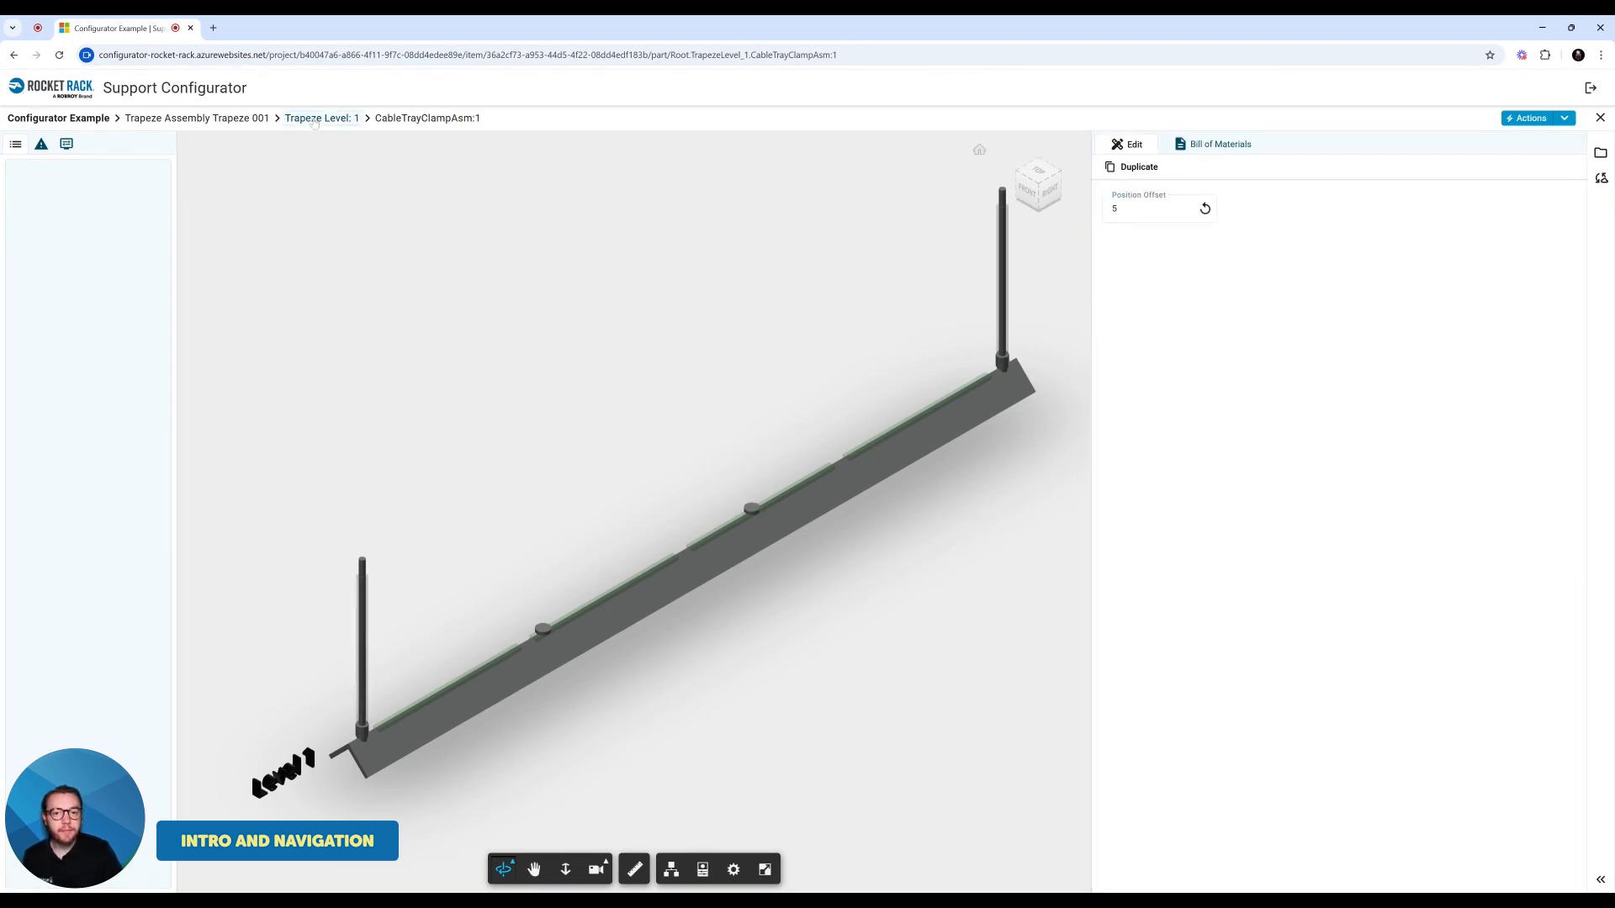
{"action": "left_click", "coordinate": [313, 119]}
Change CableTrayClampAsm:2's Position Offset from -10 to -5, then start deleting it.
{"action": "left_click", "coordinate": [85, 192]}
{"action": "left_click_drag", "start_coordinate": [1127, 209], "coordinate": [1083, 212]}
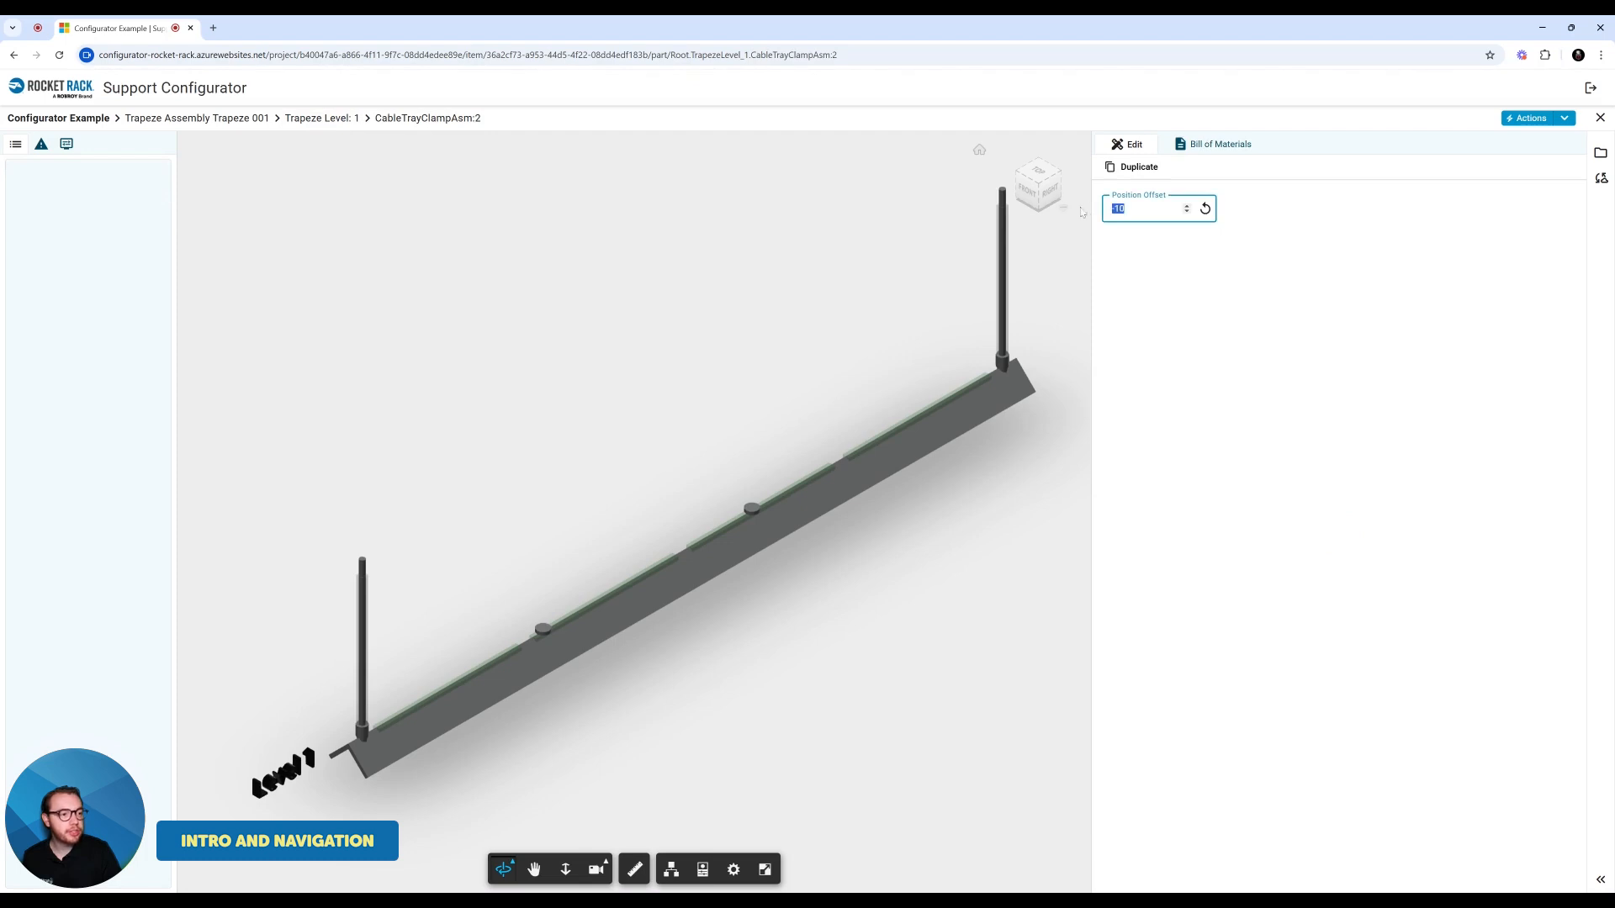
{"action": "type", "text": "-5"}
{"action": "left_click", "coordinate": [1142, 284]}
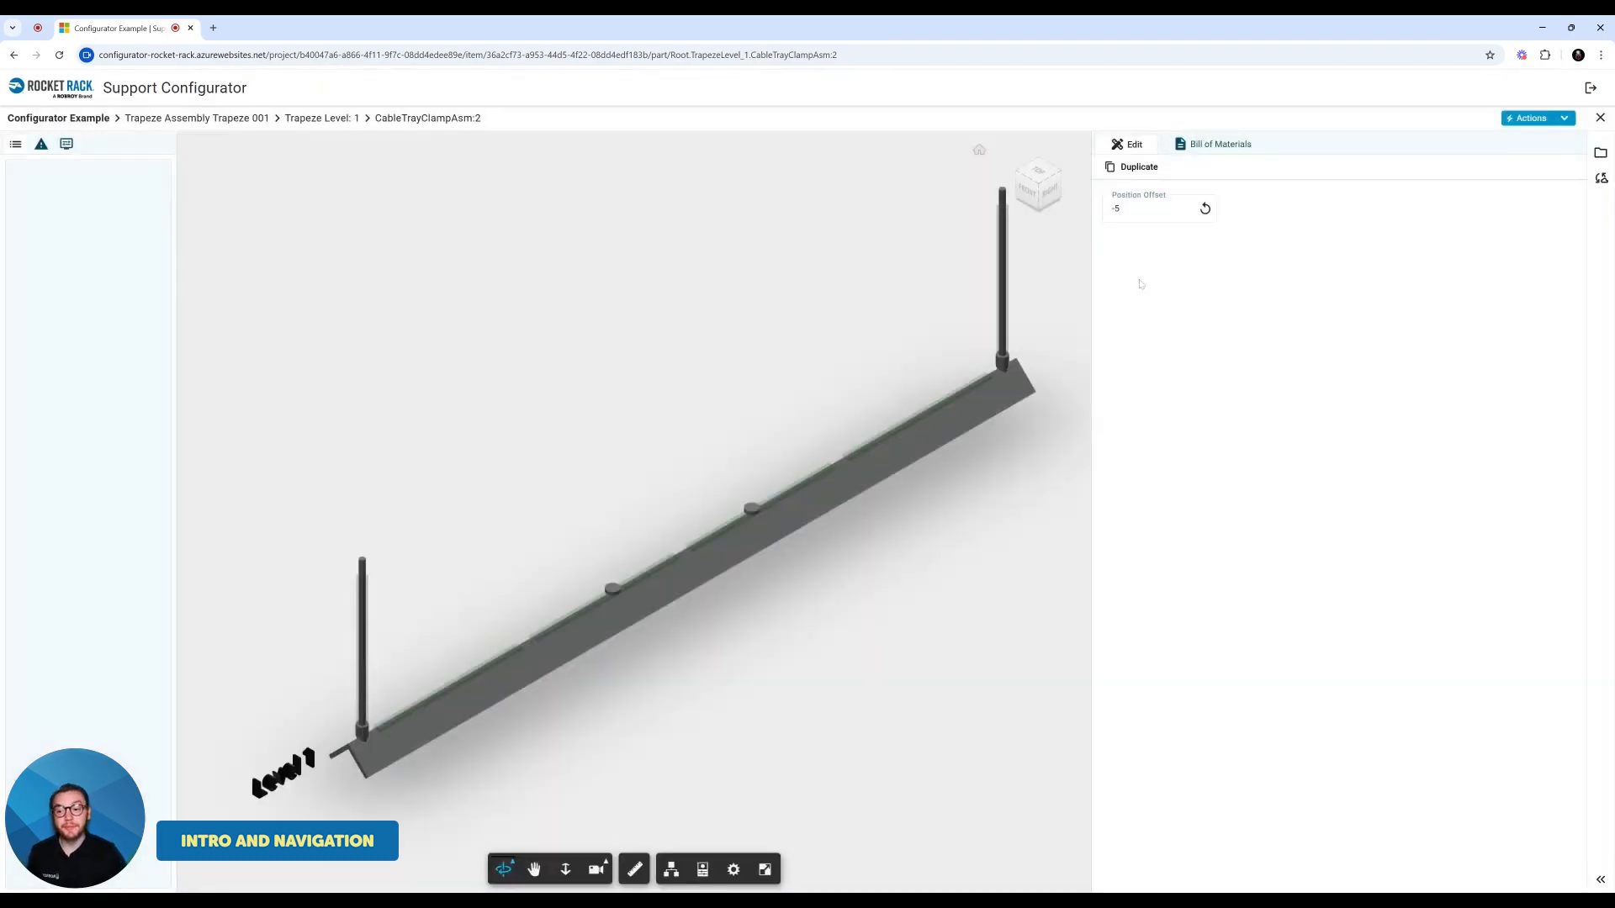
{"action": "left_click", "coordinate": [325, 118]}
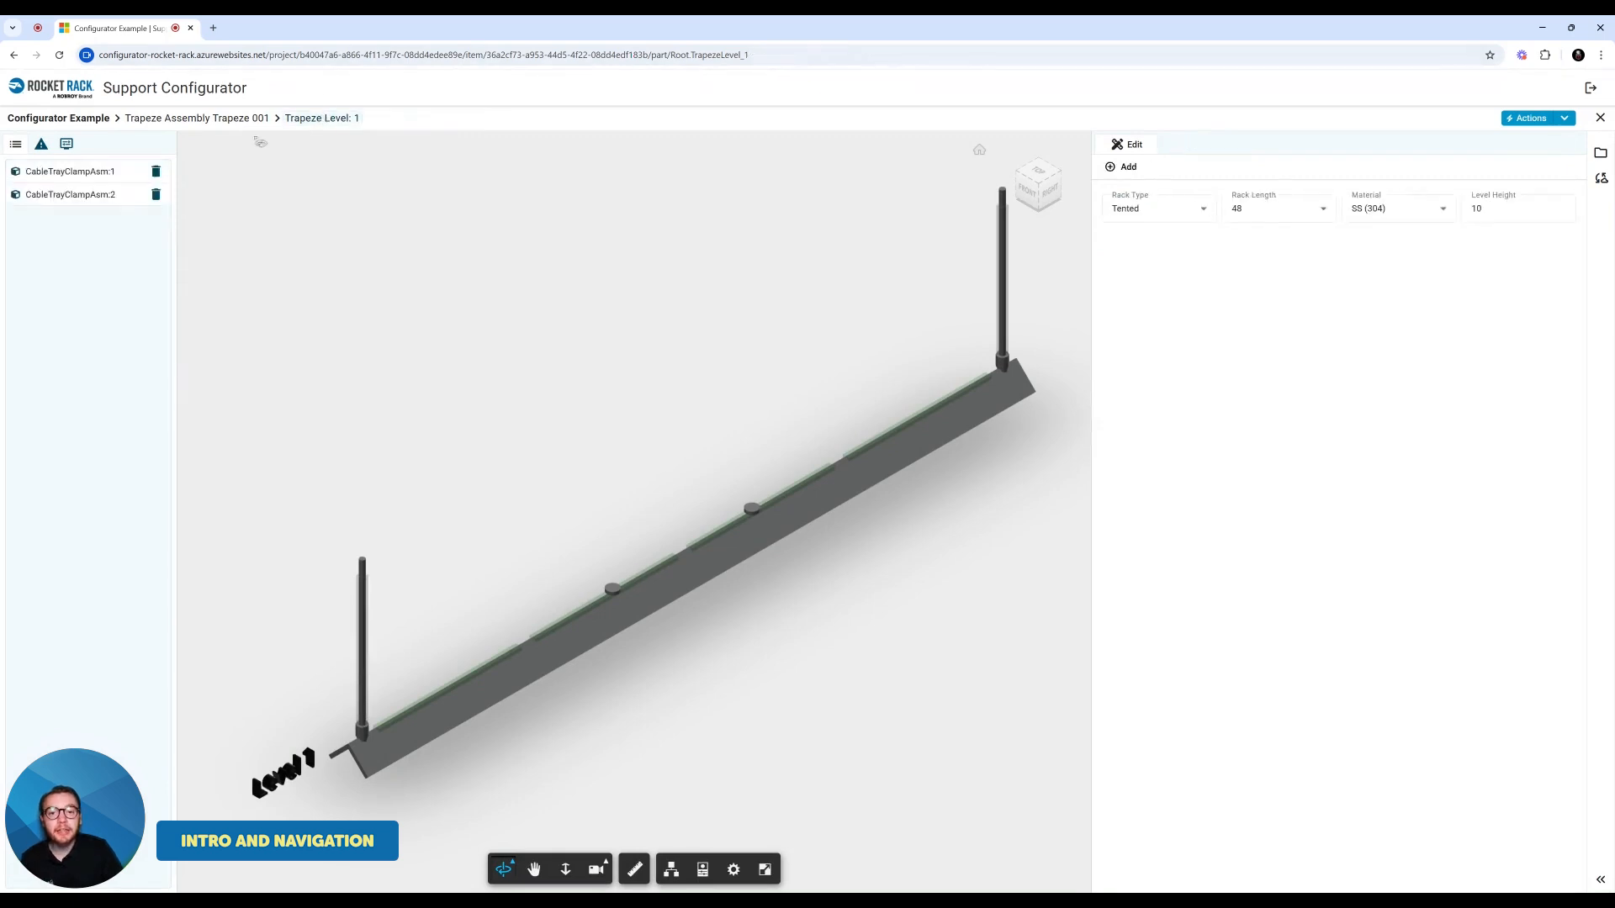
{"action": "left_click", "coordinate": [155, 195]}
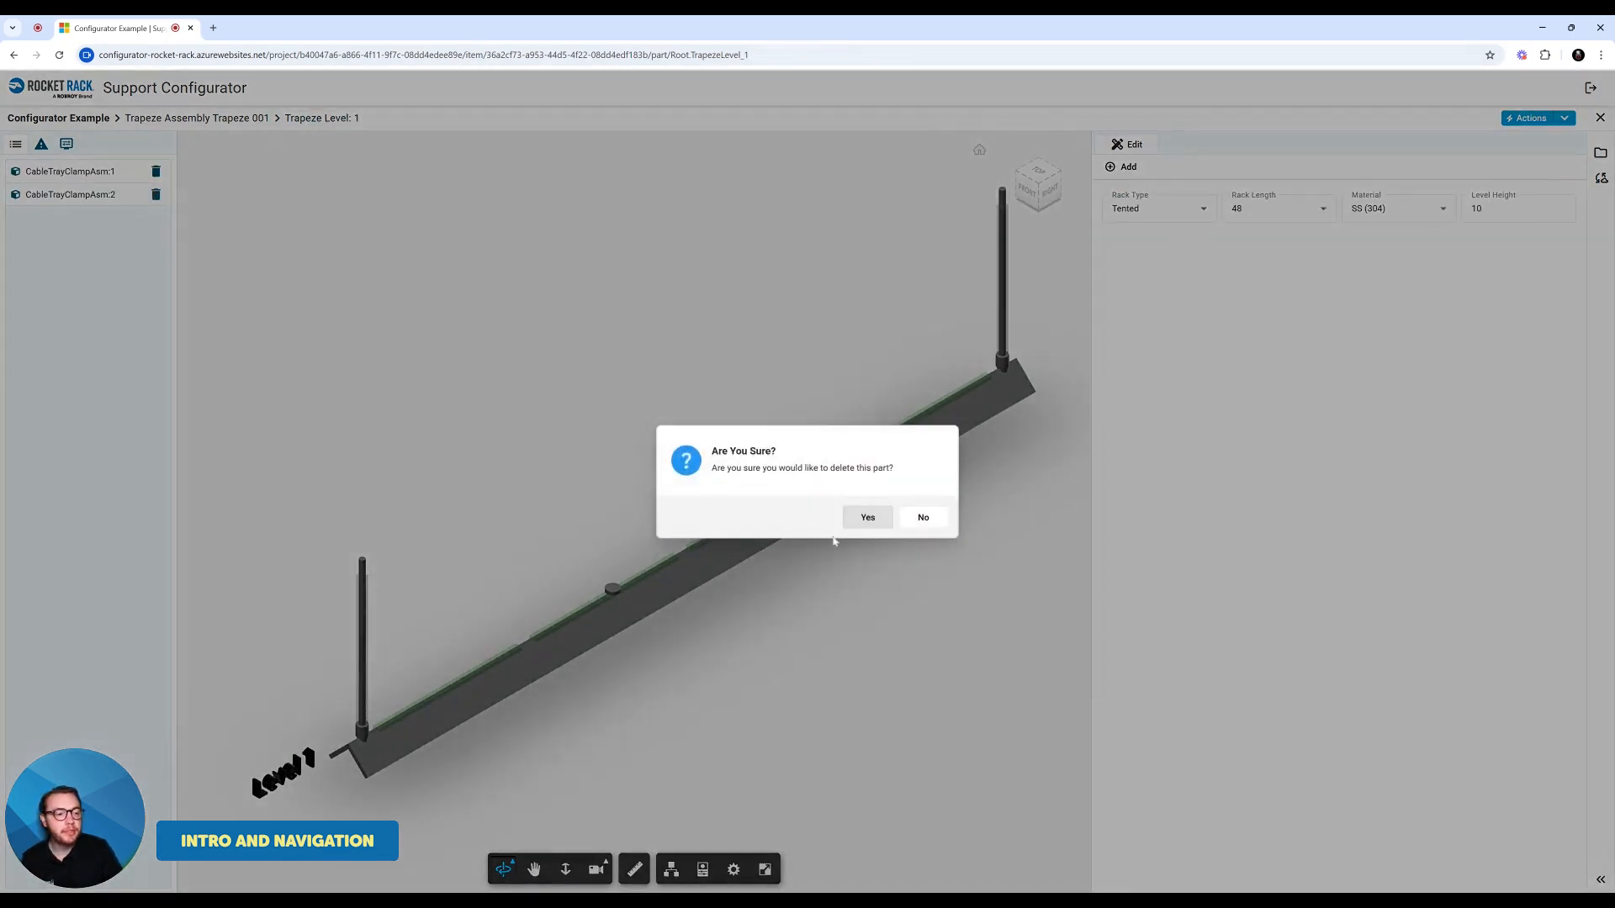
Confirm deletion of CableTrayClampAsm:2 and show the level's warnings list.
{"action": "left_click", "coordinate": [862, 519]}
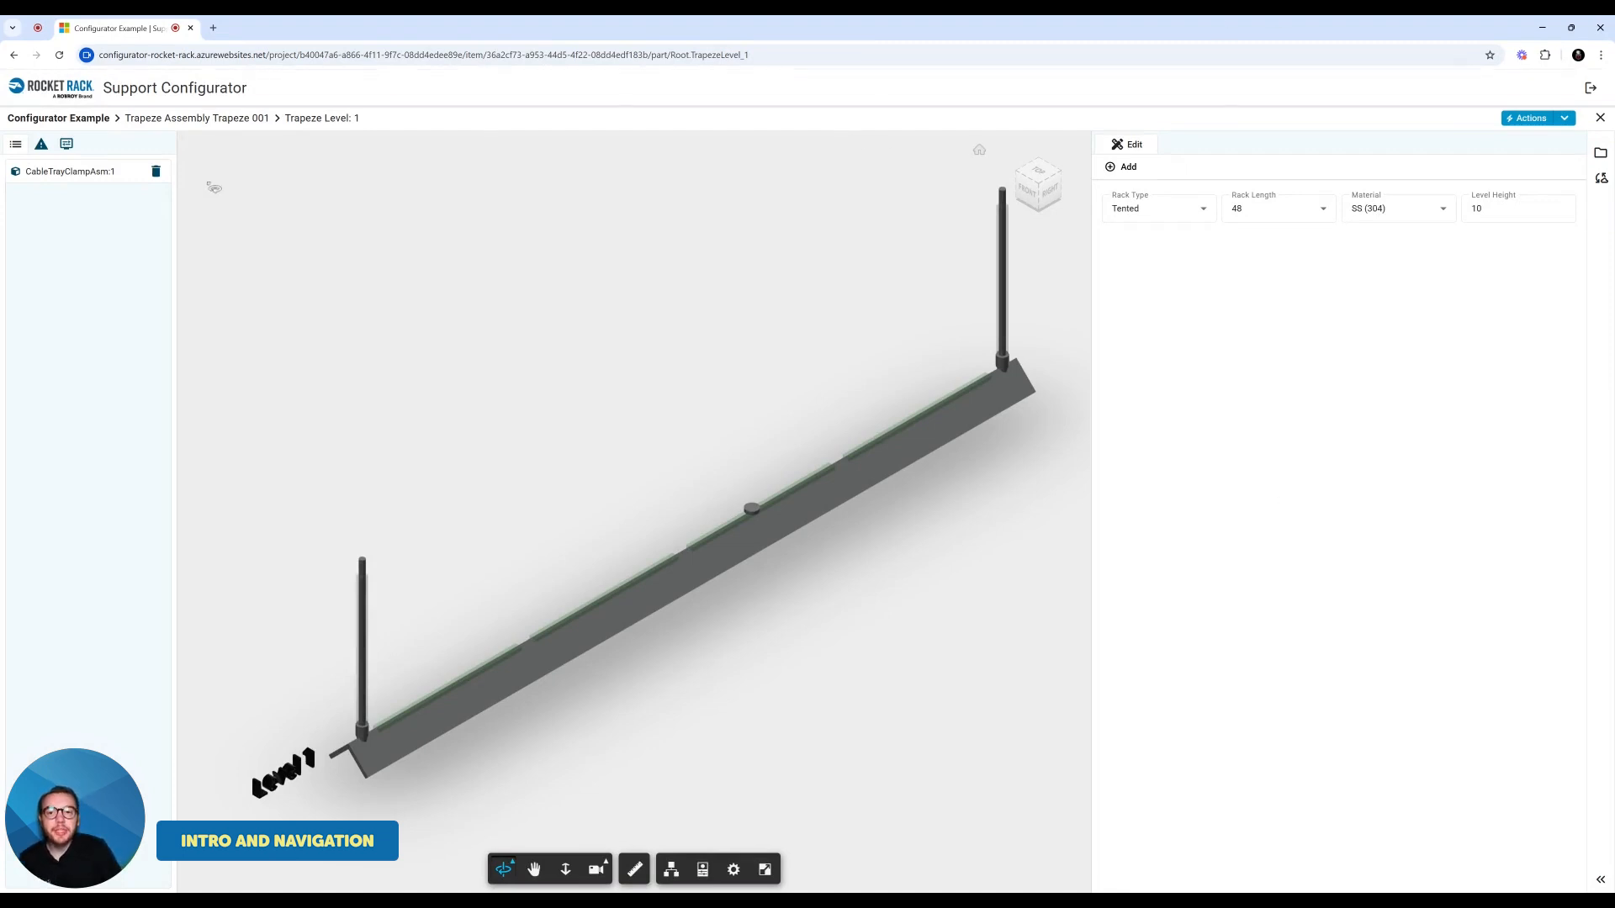
{"action": "left_click", "coordinate": [40, 144]}
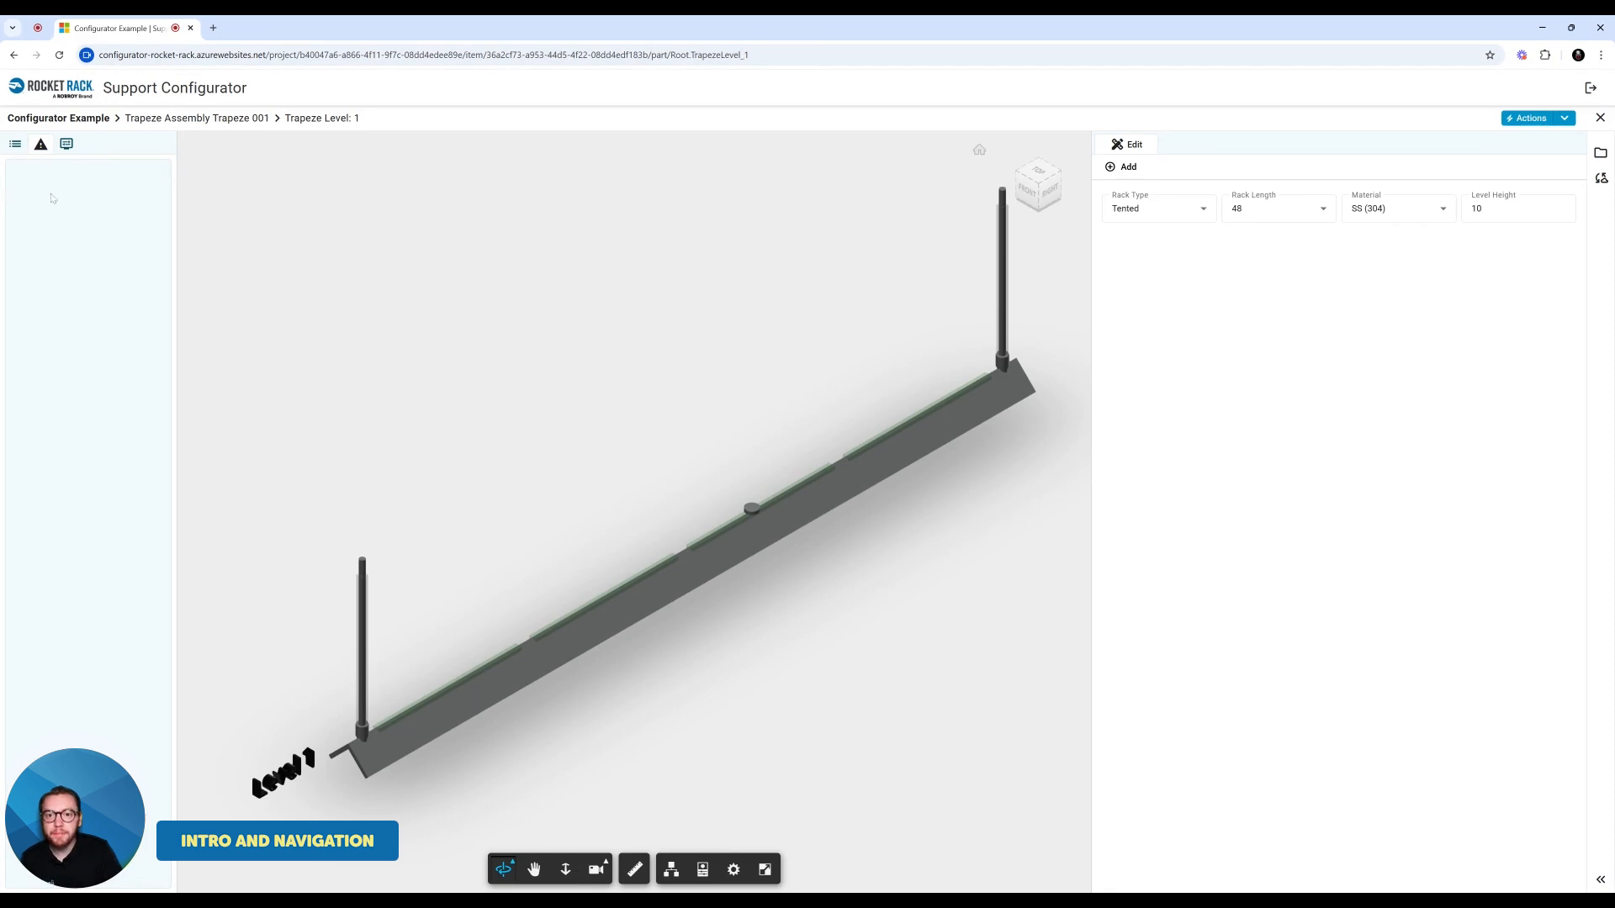
Cycle the 3D viewer through the right, above and below positions, then restore it to the left.
{"action": "left_click", "coordinate": [66, 144]}
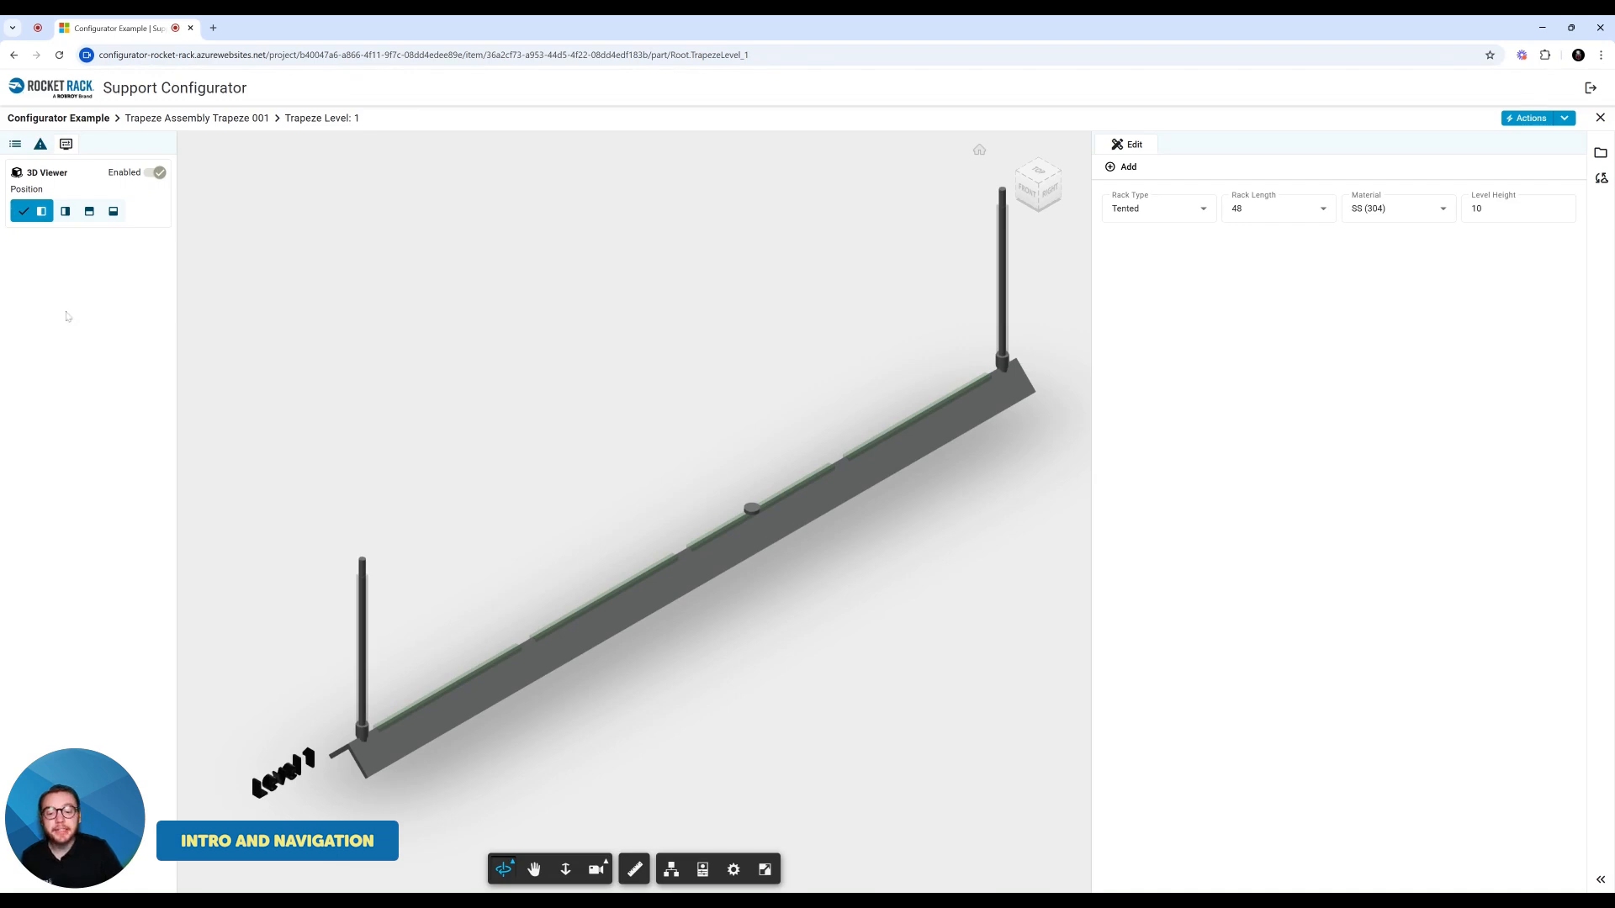
{"action": "left_click", "coordinate": [67, 212]}
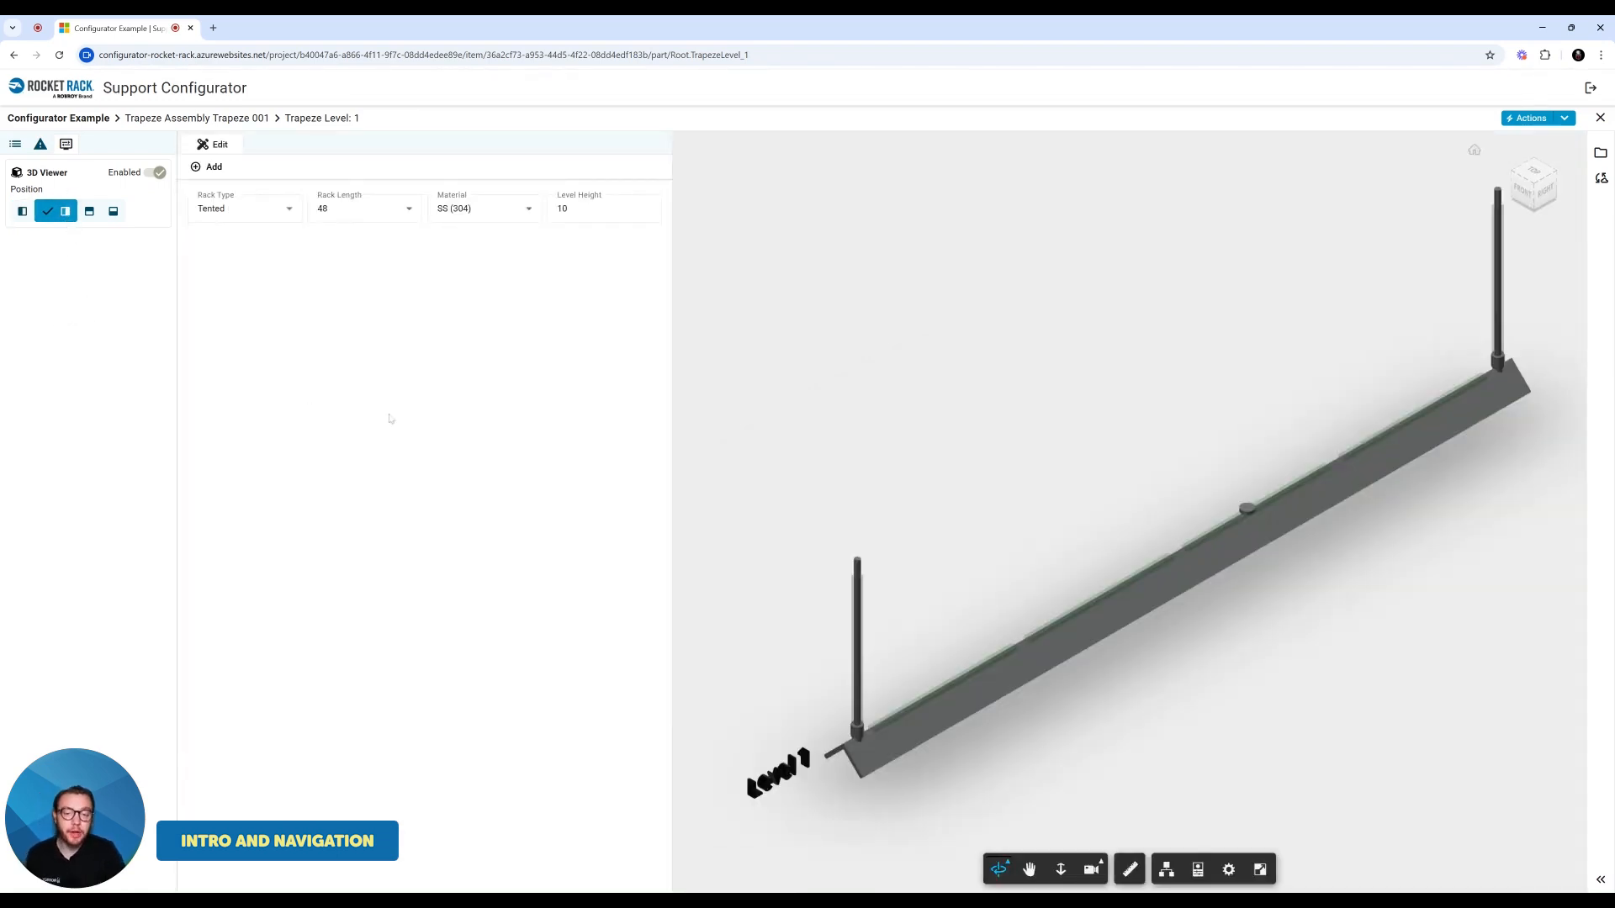
{"action": "left_click", "coordinate": [90, 213]}
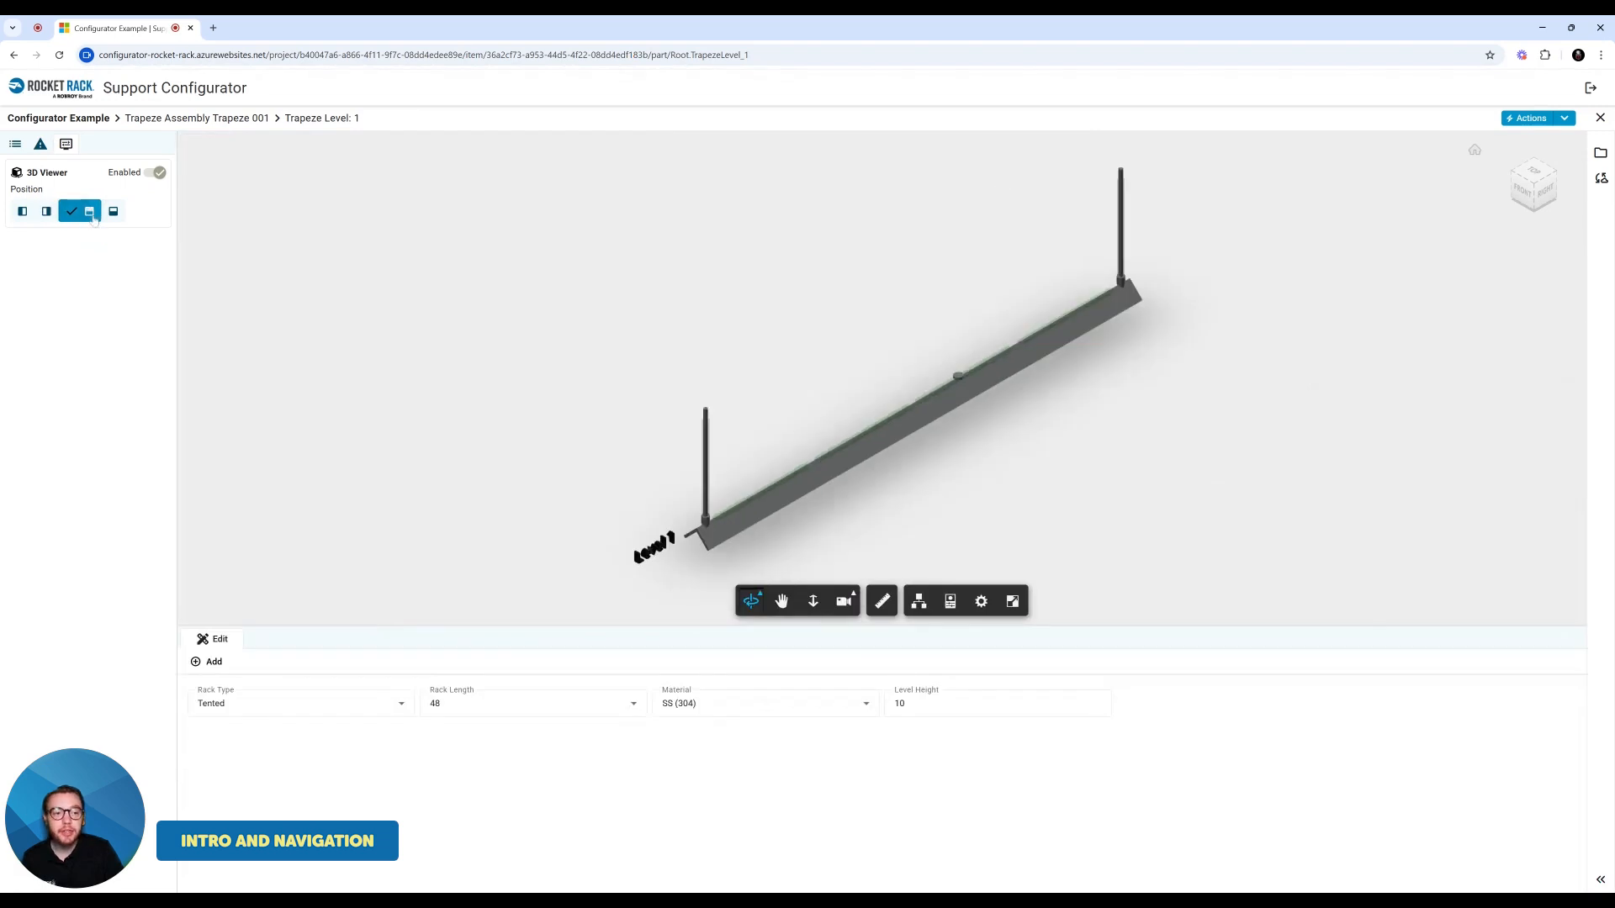
{"action": "left_click", "coordinate": [112, 215]}
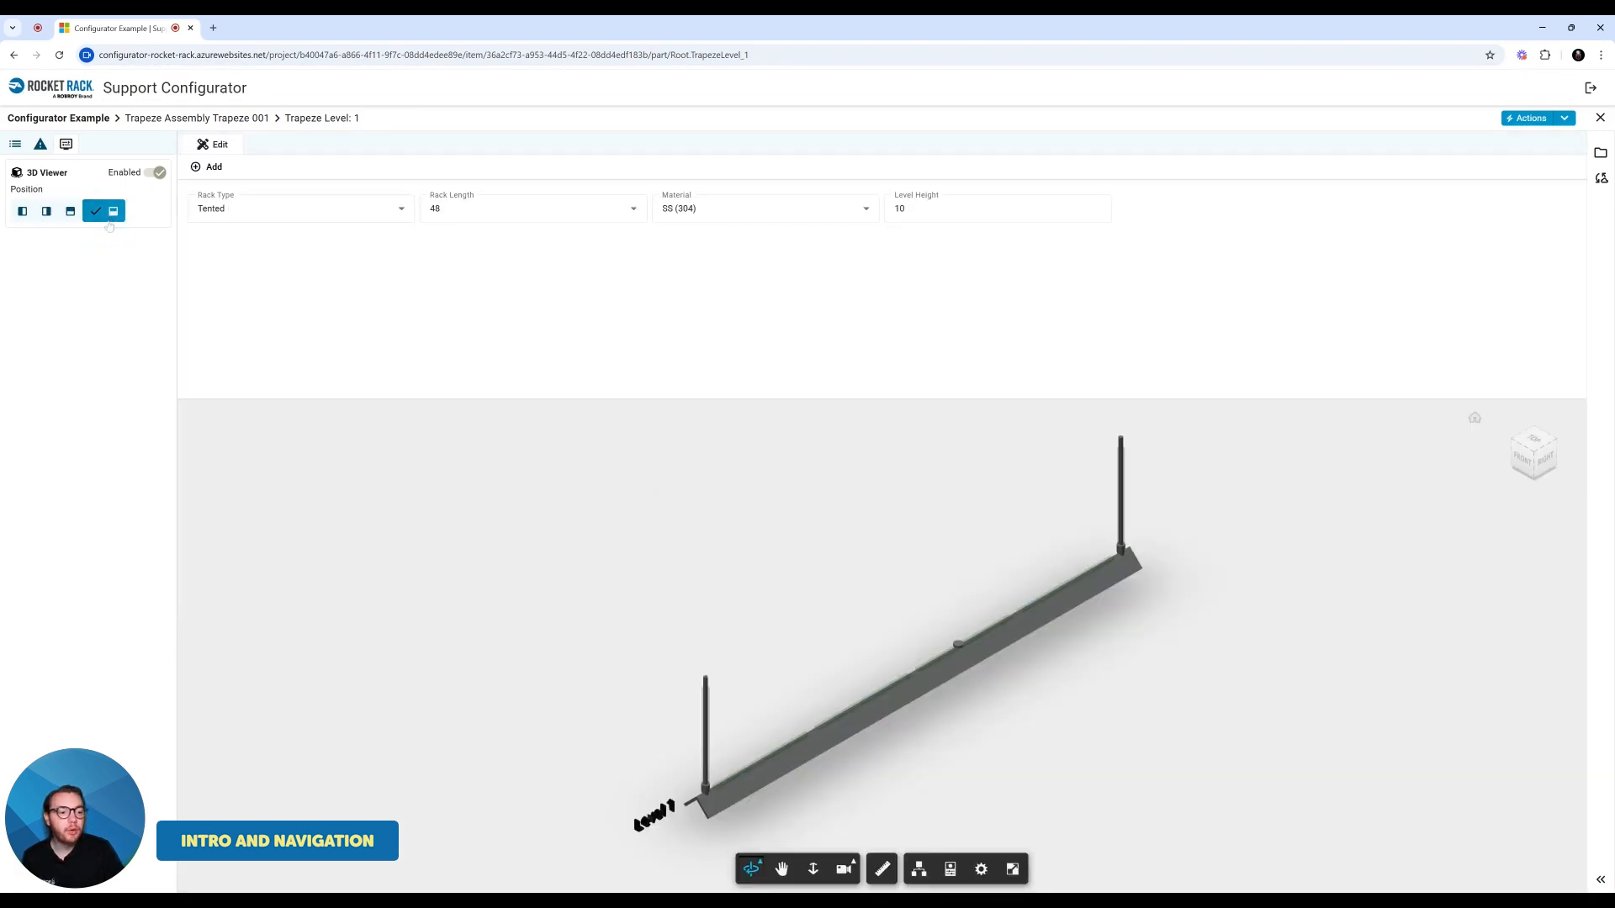
{"action": "left_click", "coordinate": [23, 212]}
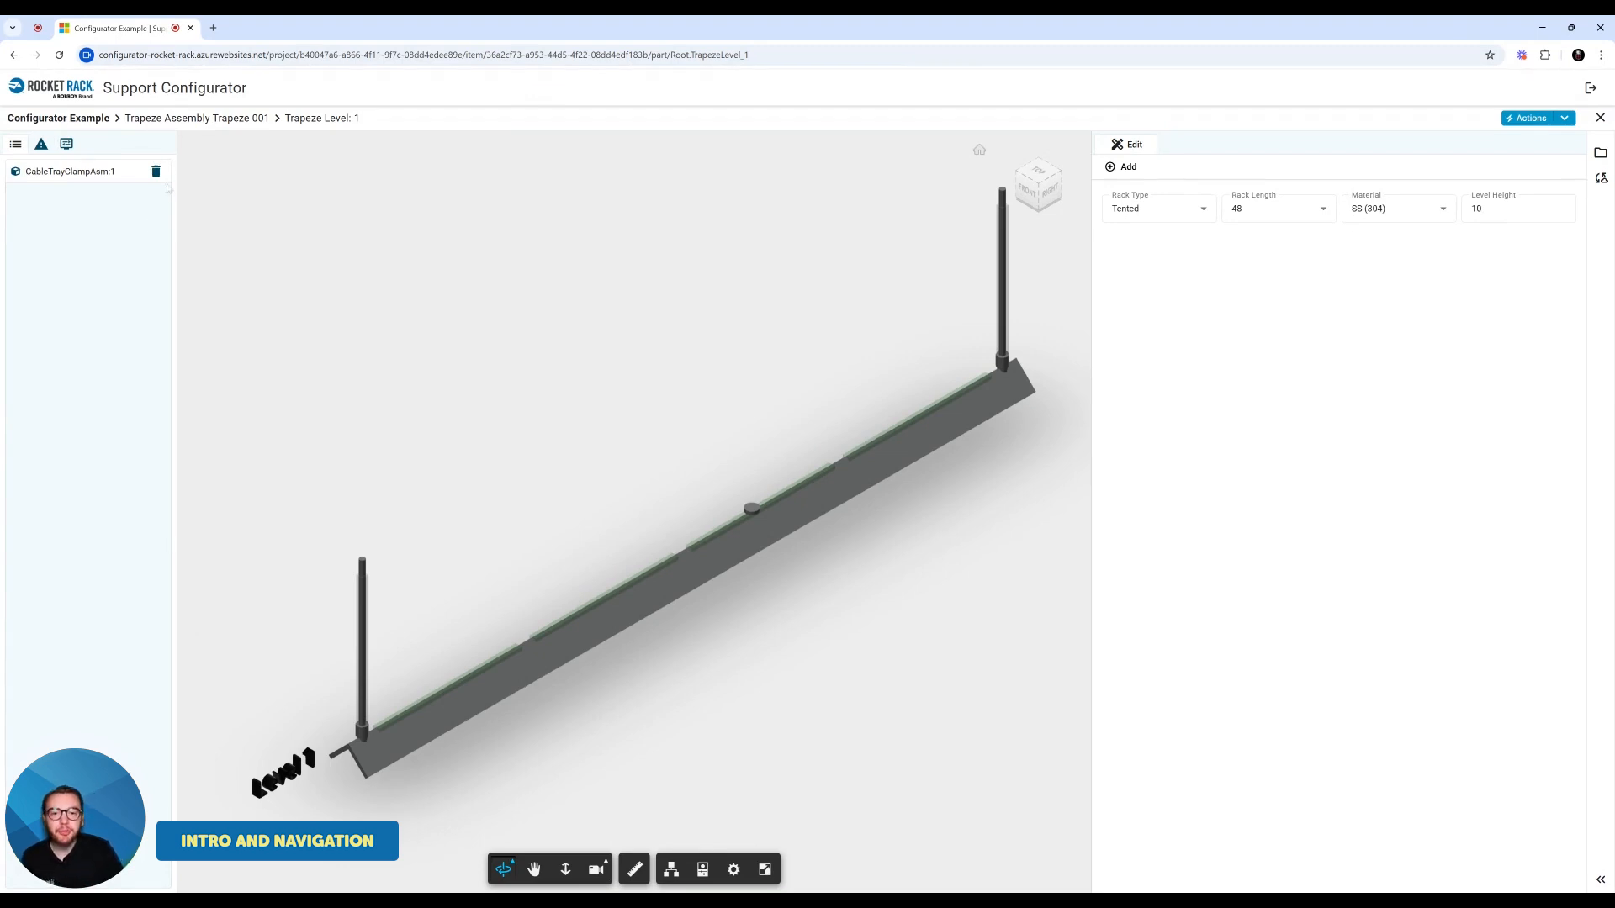
{"action": "left_click", "coordinate": [170, 123]}
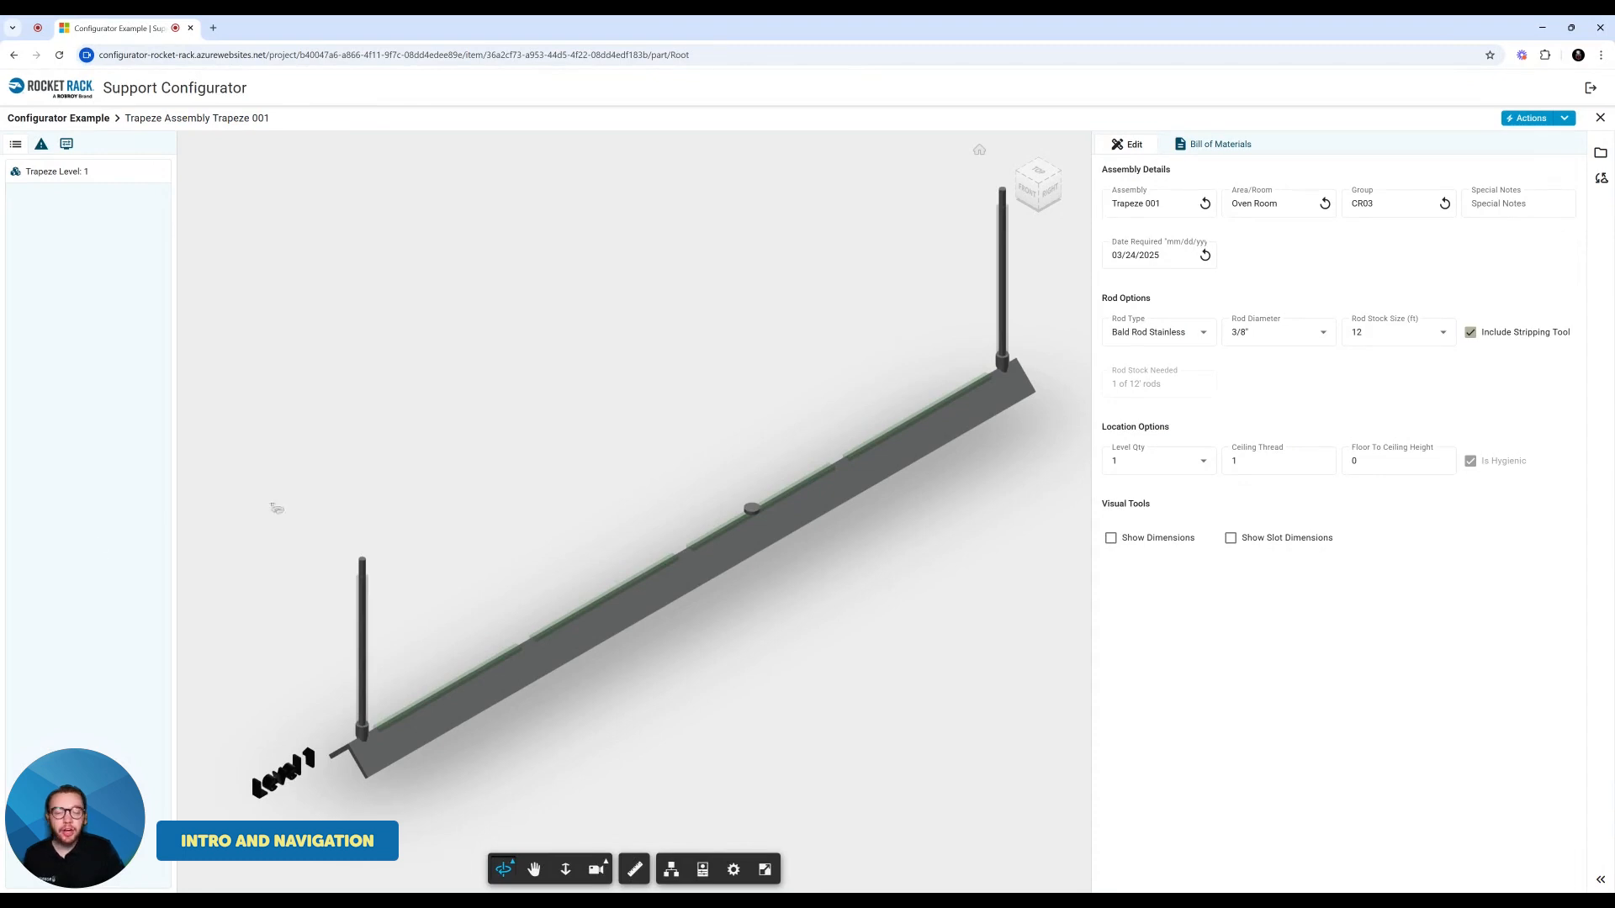
{"action": "left_click", "coordinate": [1189, 148]}
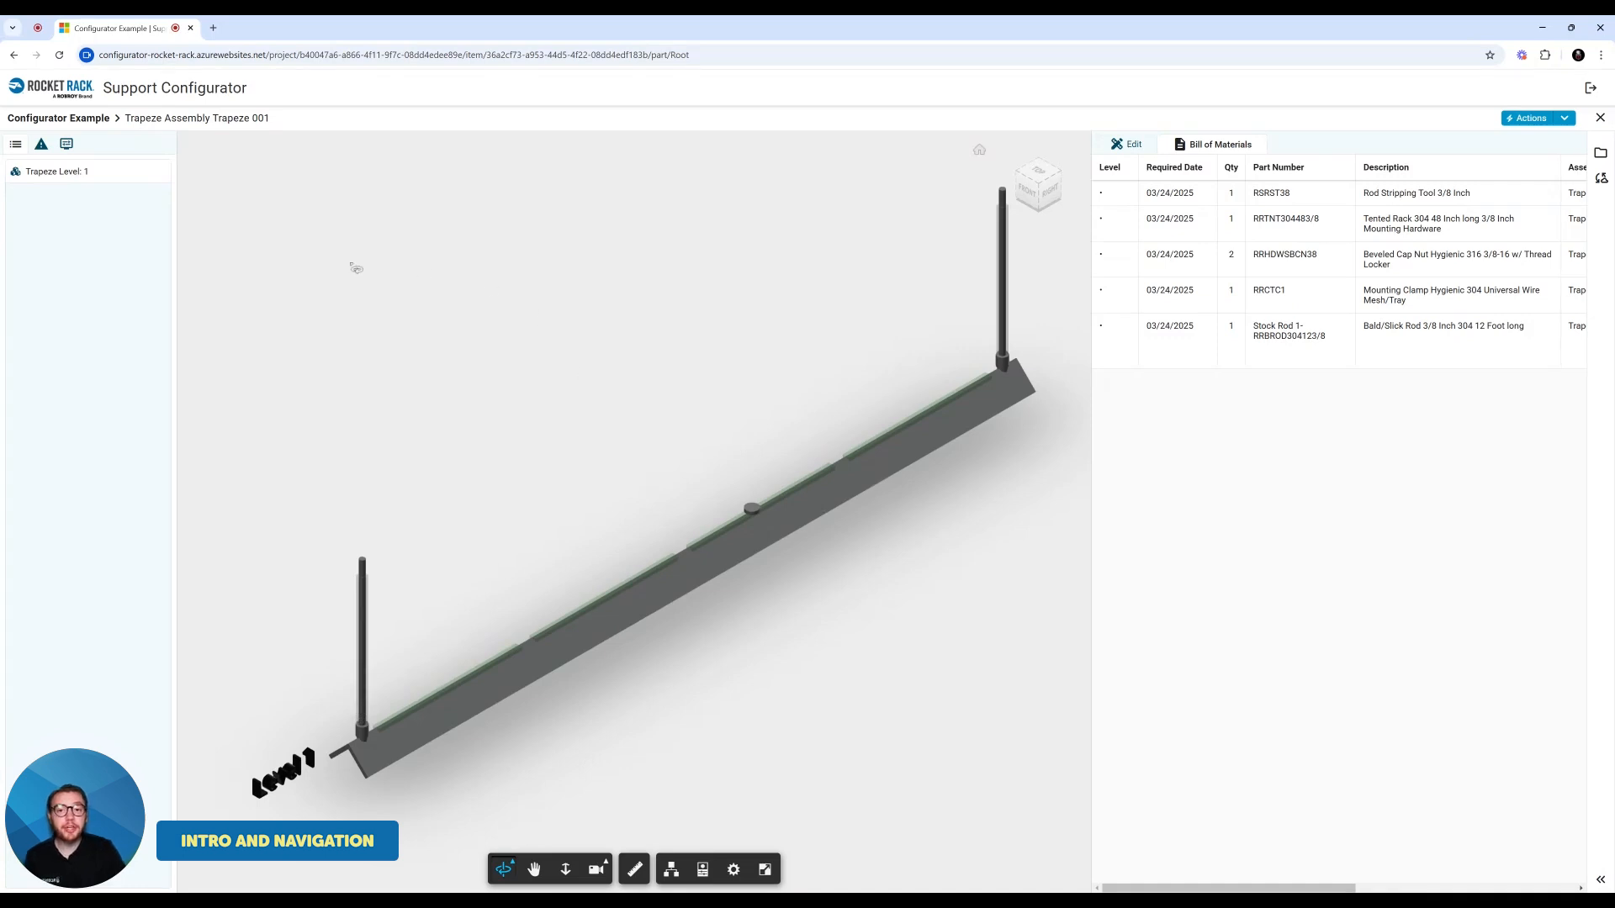
{"action": "double_click", "coordinate": [66, 176]}
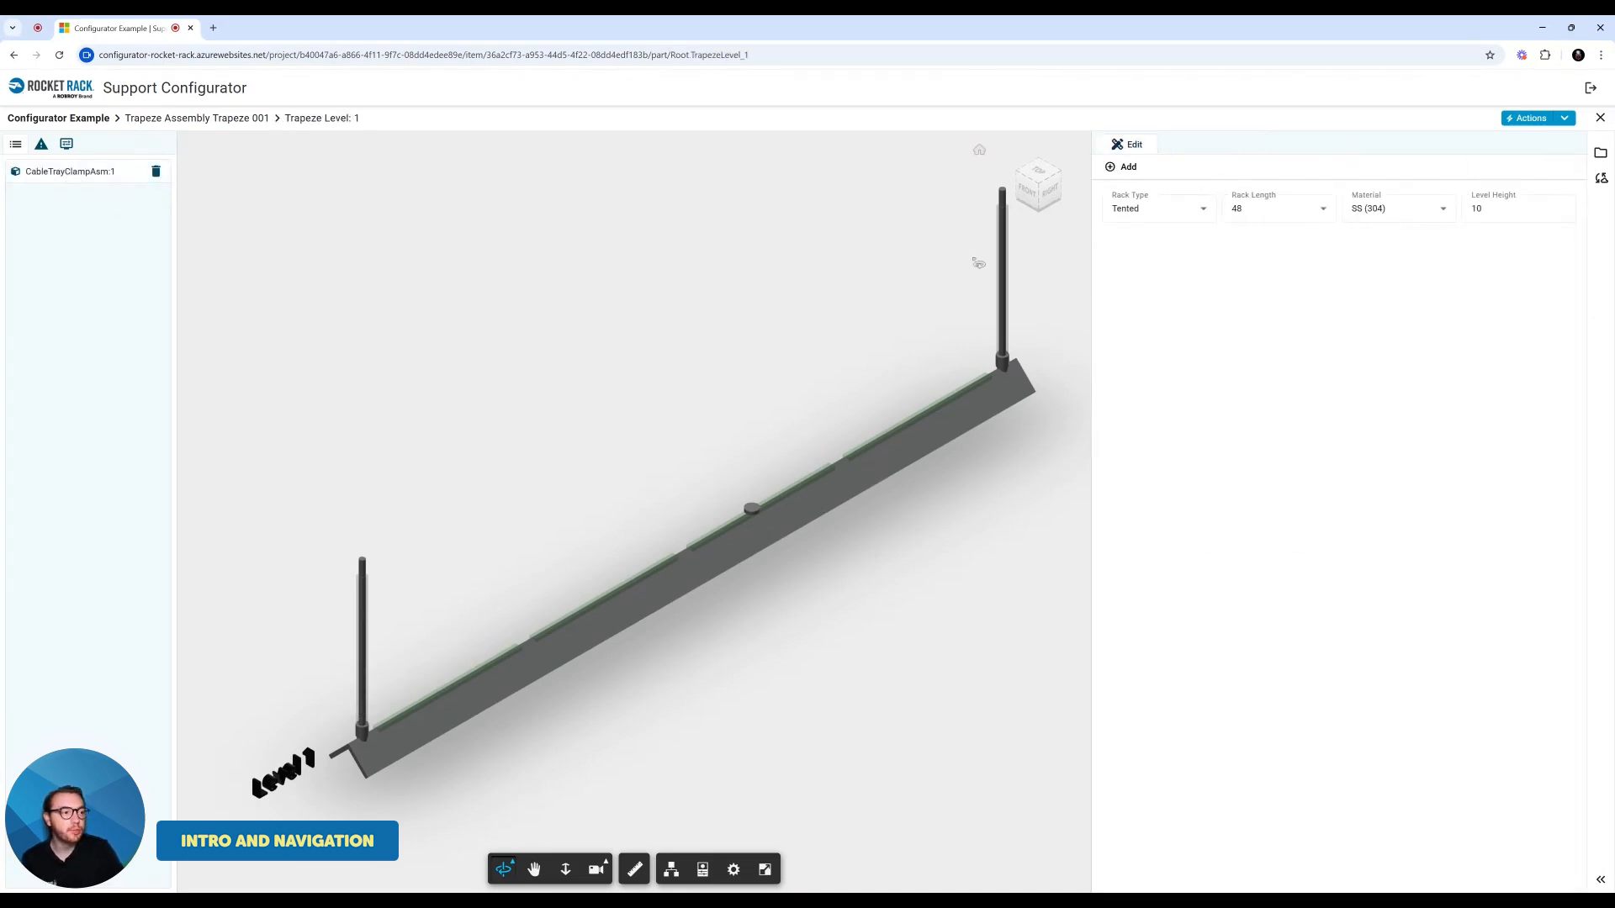
Add a Sanitary Clamp to the level and set its Position Offset to -5.
{"action": "left_click", "coordinate": [1124, 166]}
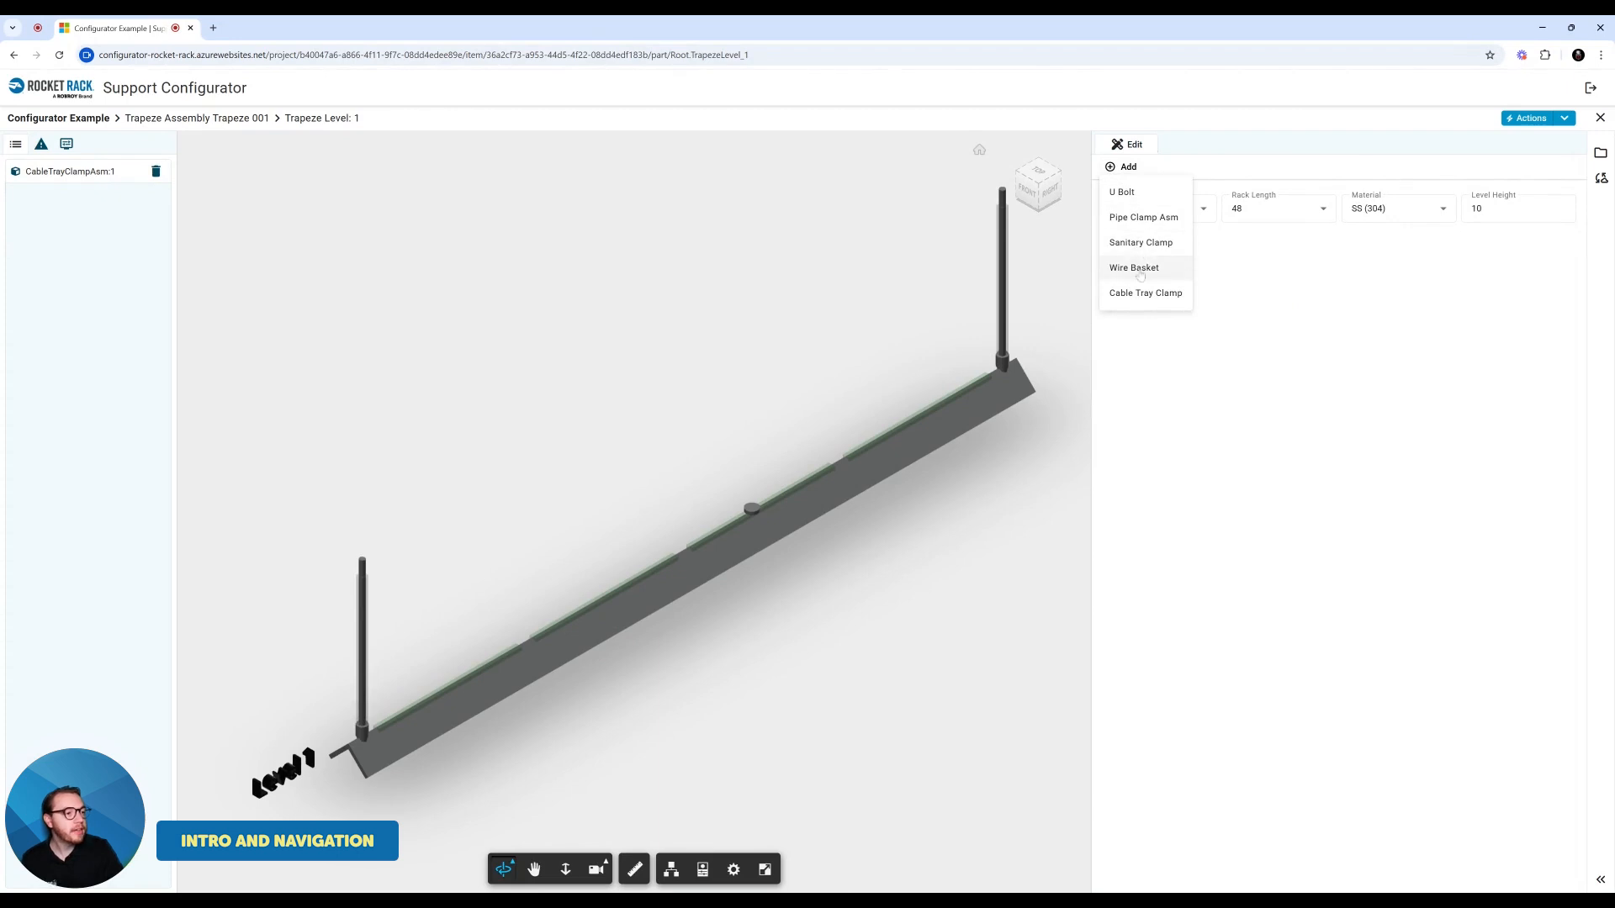
{"action": "left_click", "coordinate": [1137, 244]}
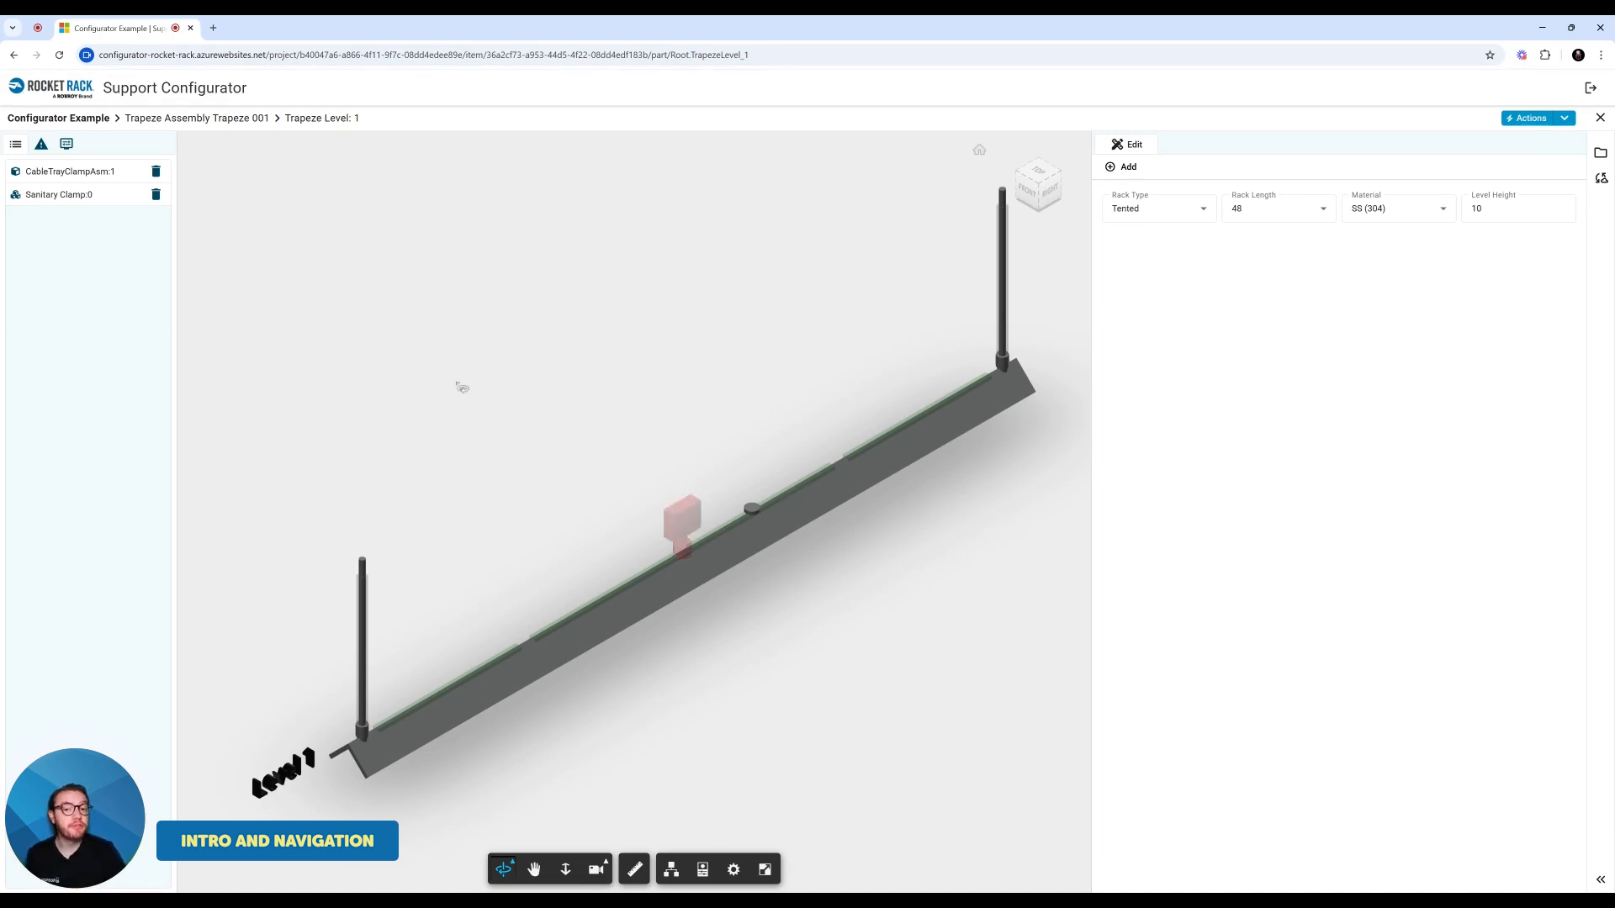
{"action": "left_click", "coordinate": [39, 198]}
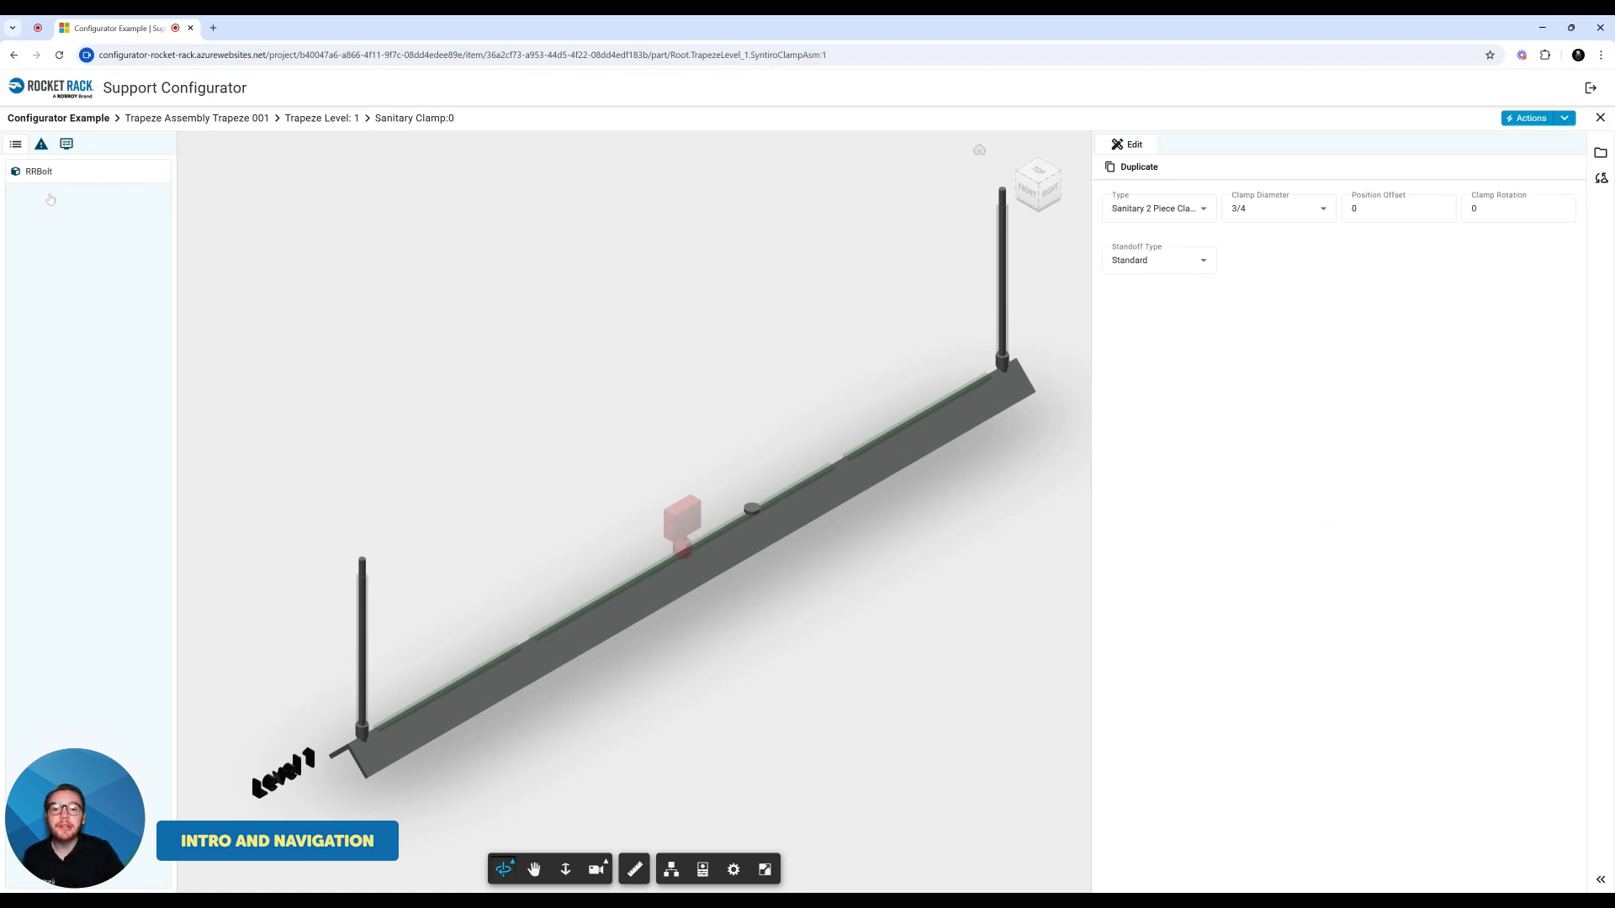
{"action": "double_click", "coordinate": [1352, 209]}
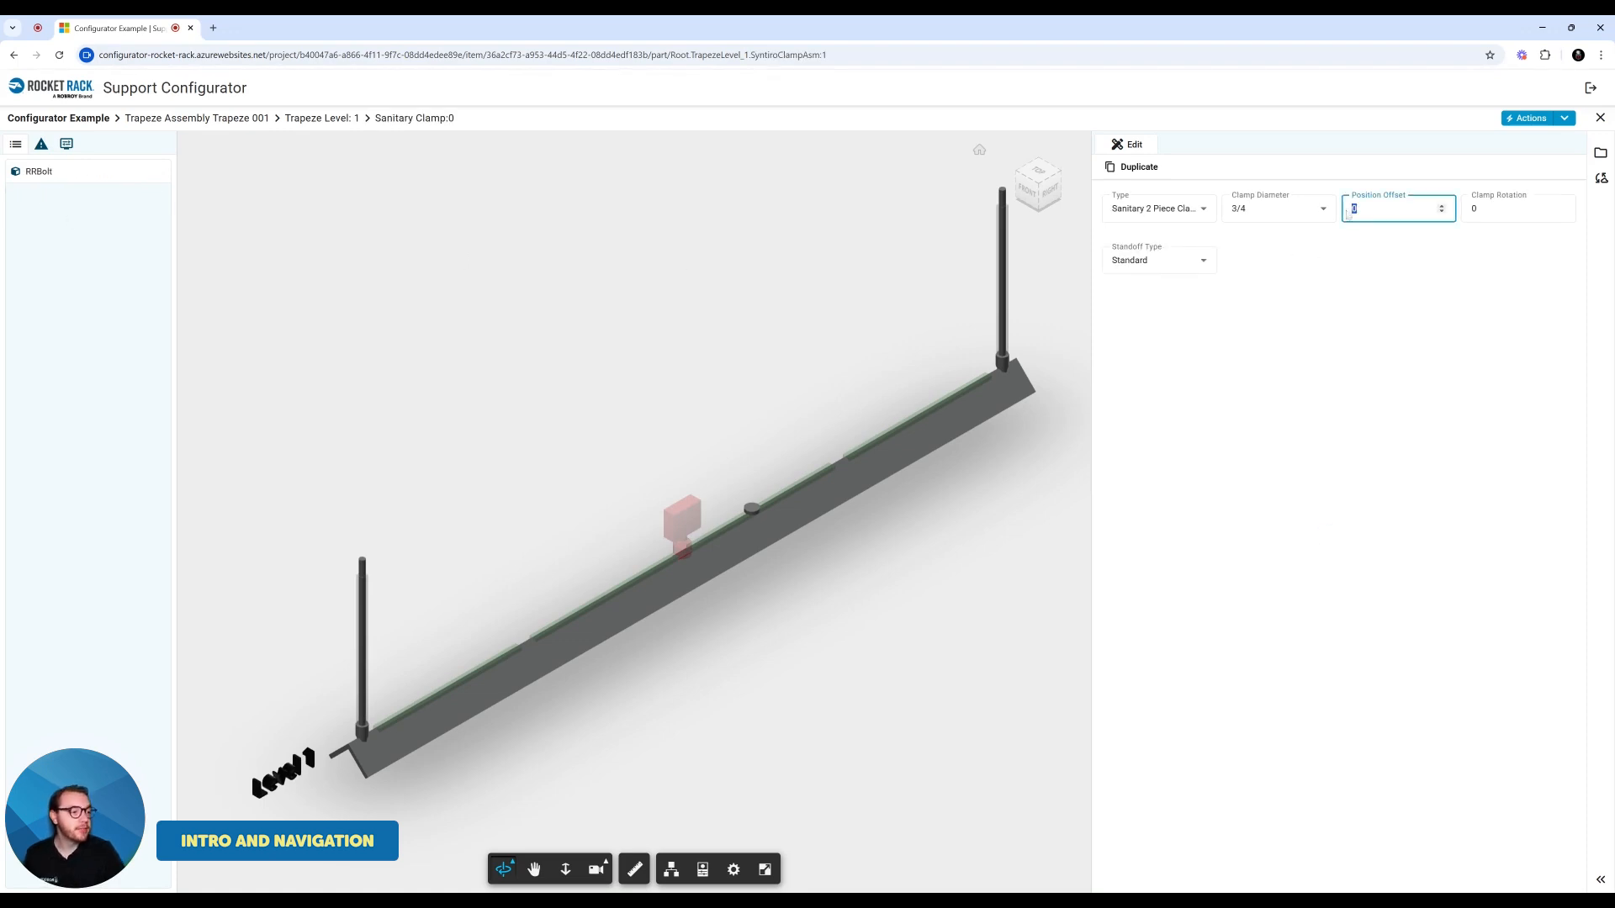
{"action": "left_click", "coordinate": [1341, 367]}
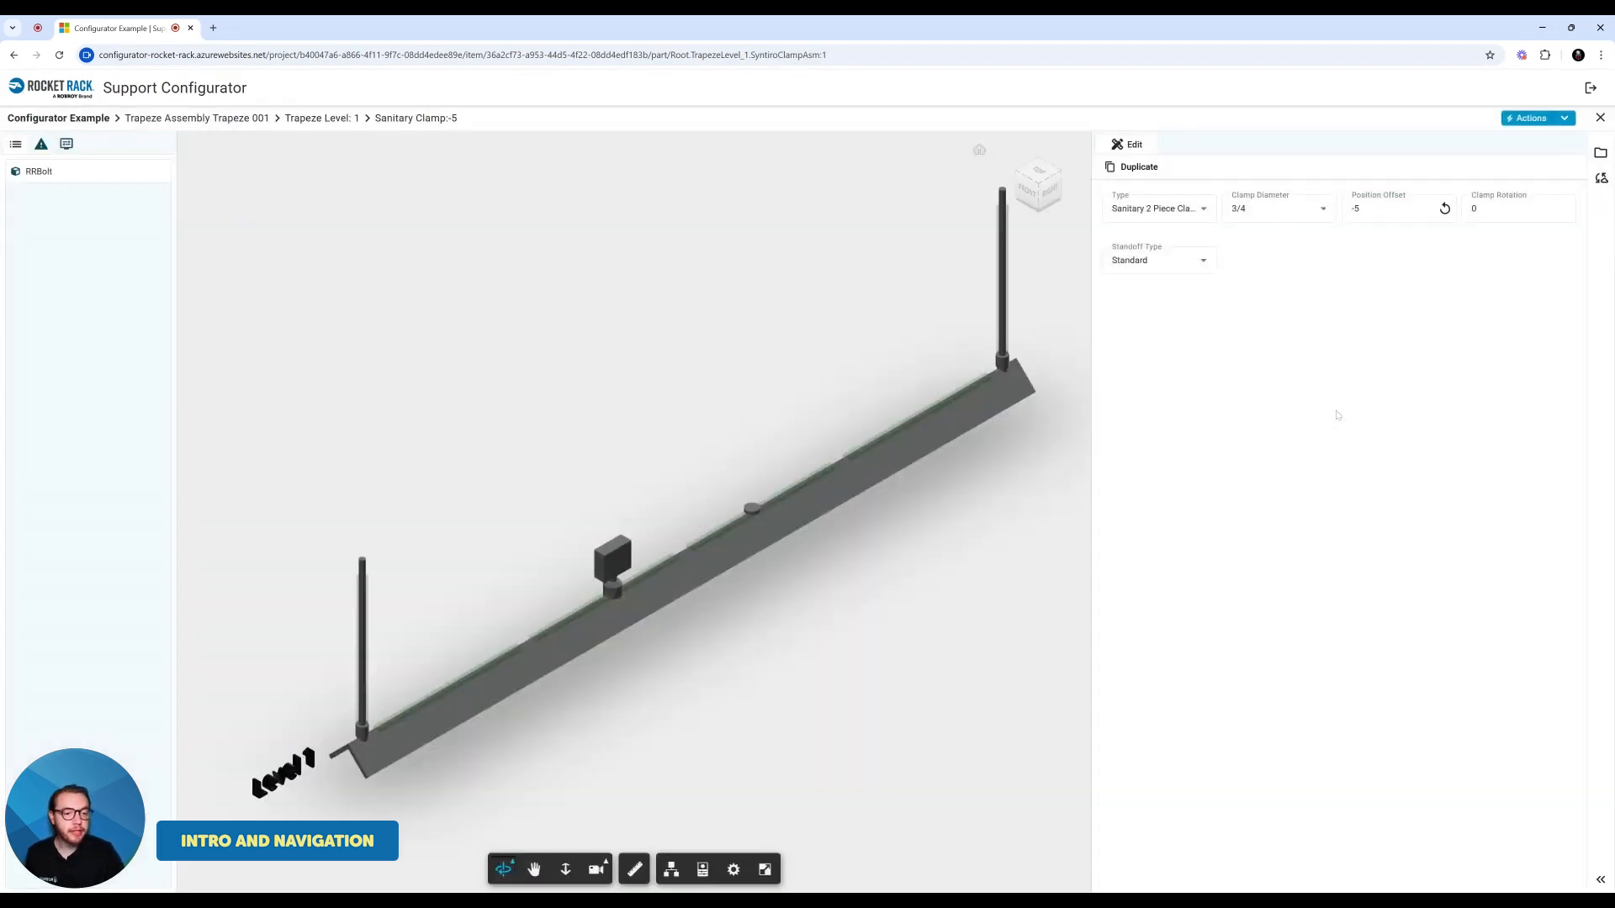
{"action": "left_click", "coordinate": [192, 117]}
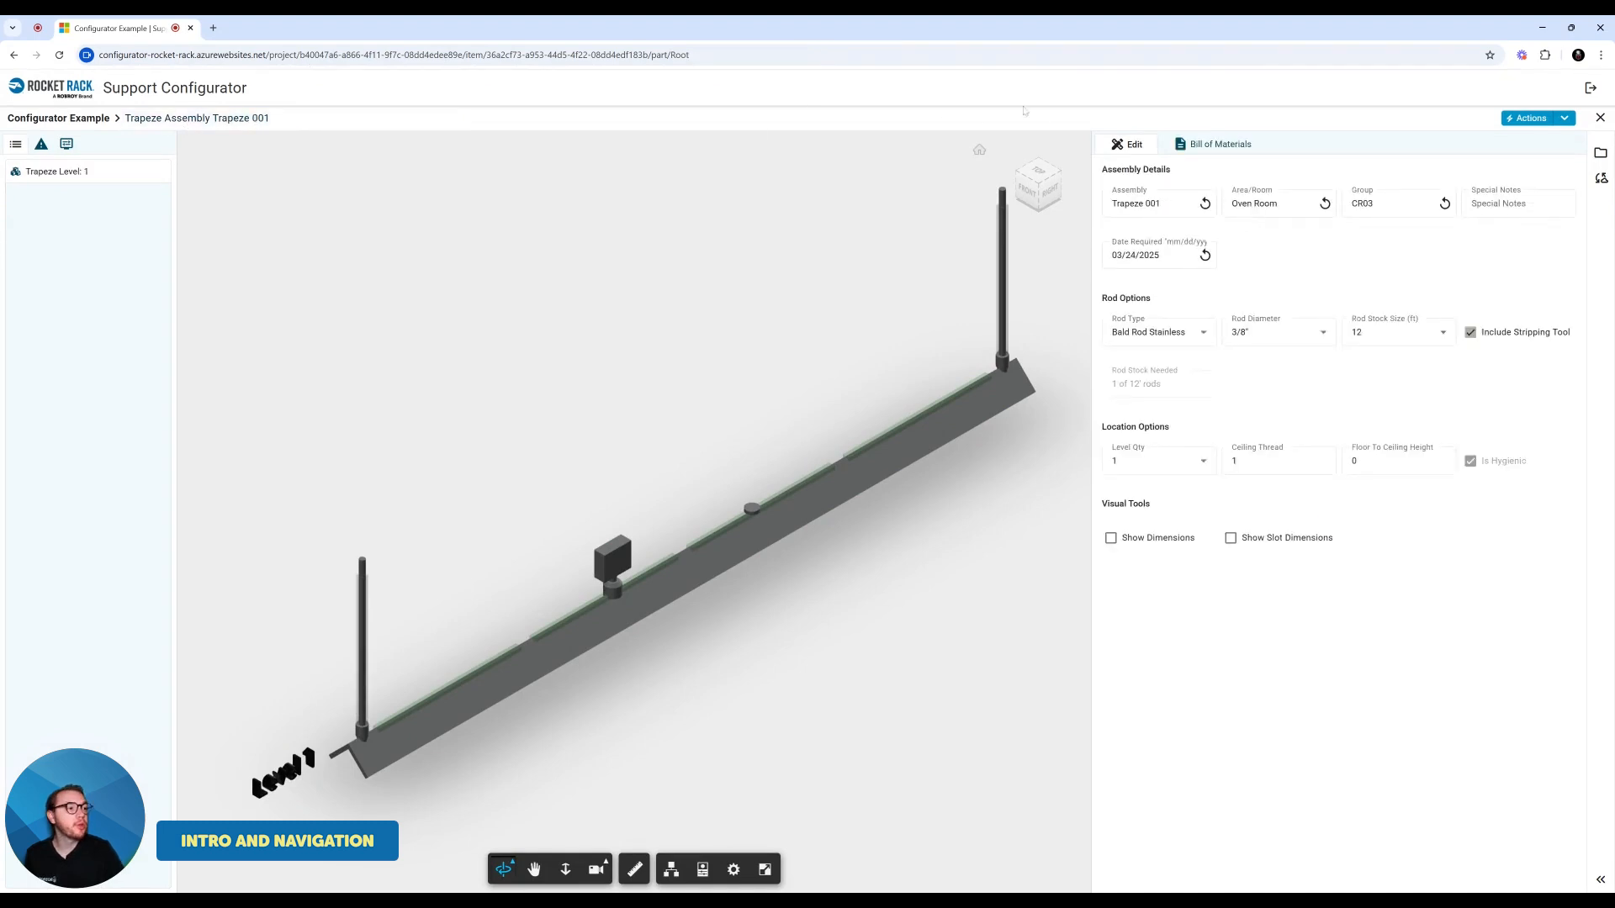
Show Trapeze 001's bill of materials and inspect the new sanitary clamp in the 3D view.
{"action": "left_click", "coordinate": [1208, 149]}
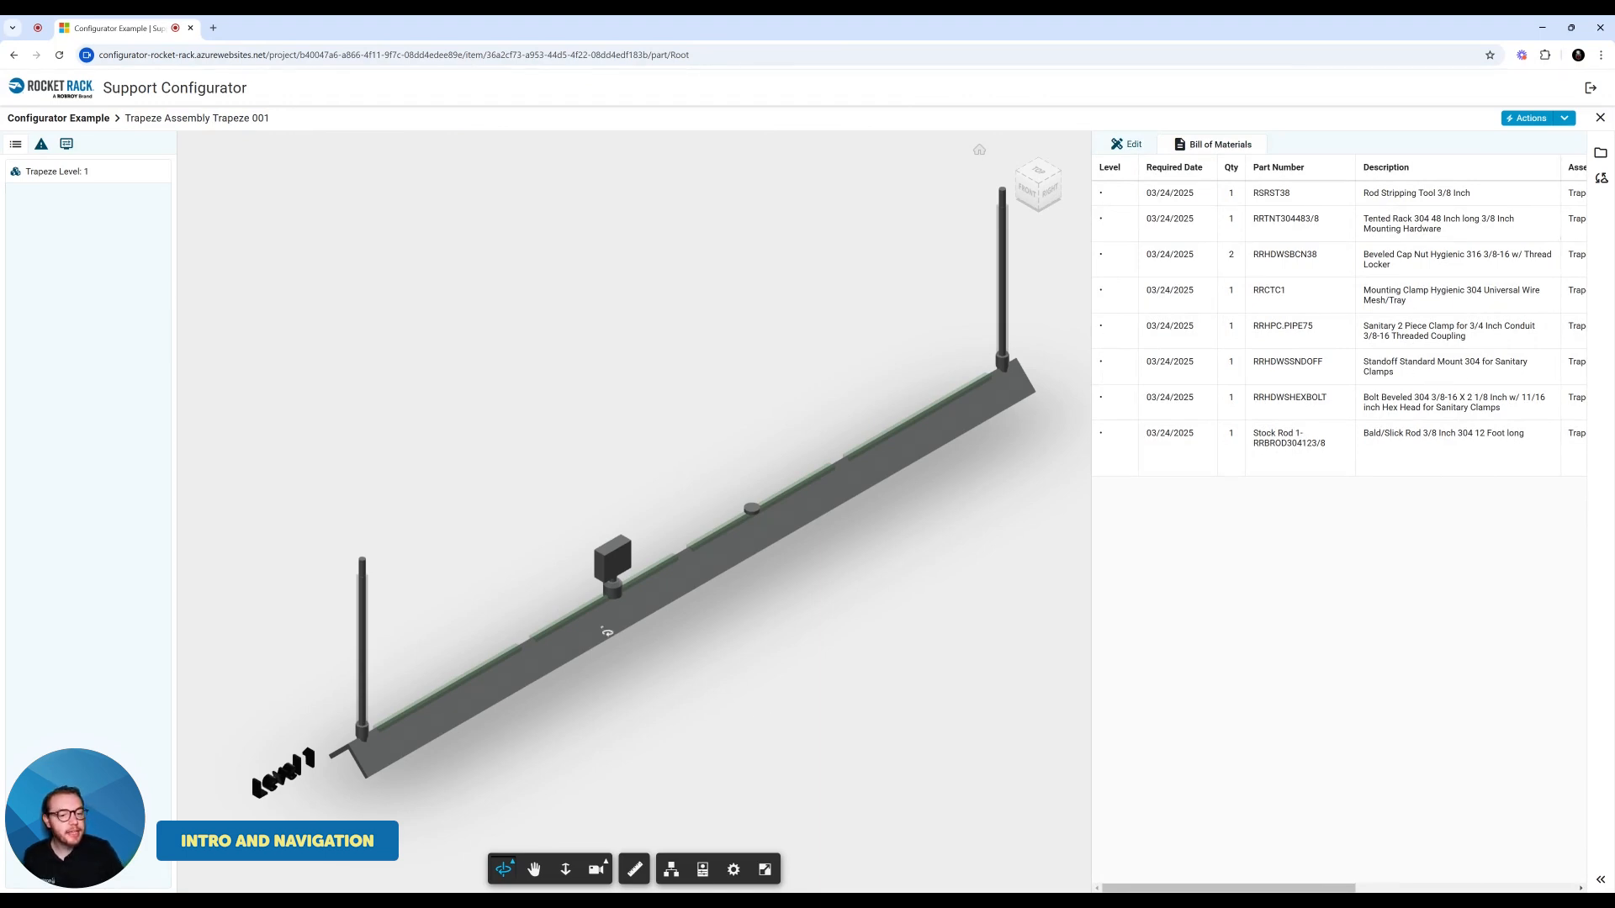
{"action": "scroll", "coordinate": [610, 606], "scroll_direction": "up", "scroll_amount": 5}
{"action": "scroll", "coordinate": [615, 596], "scroll_direction": "up", "scroll_amount": 3}
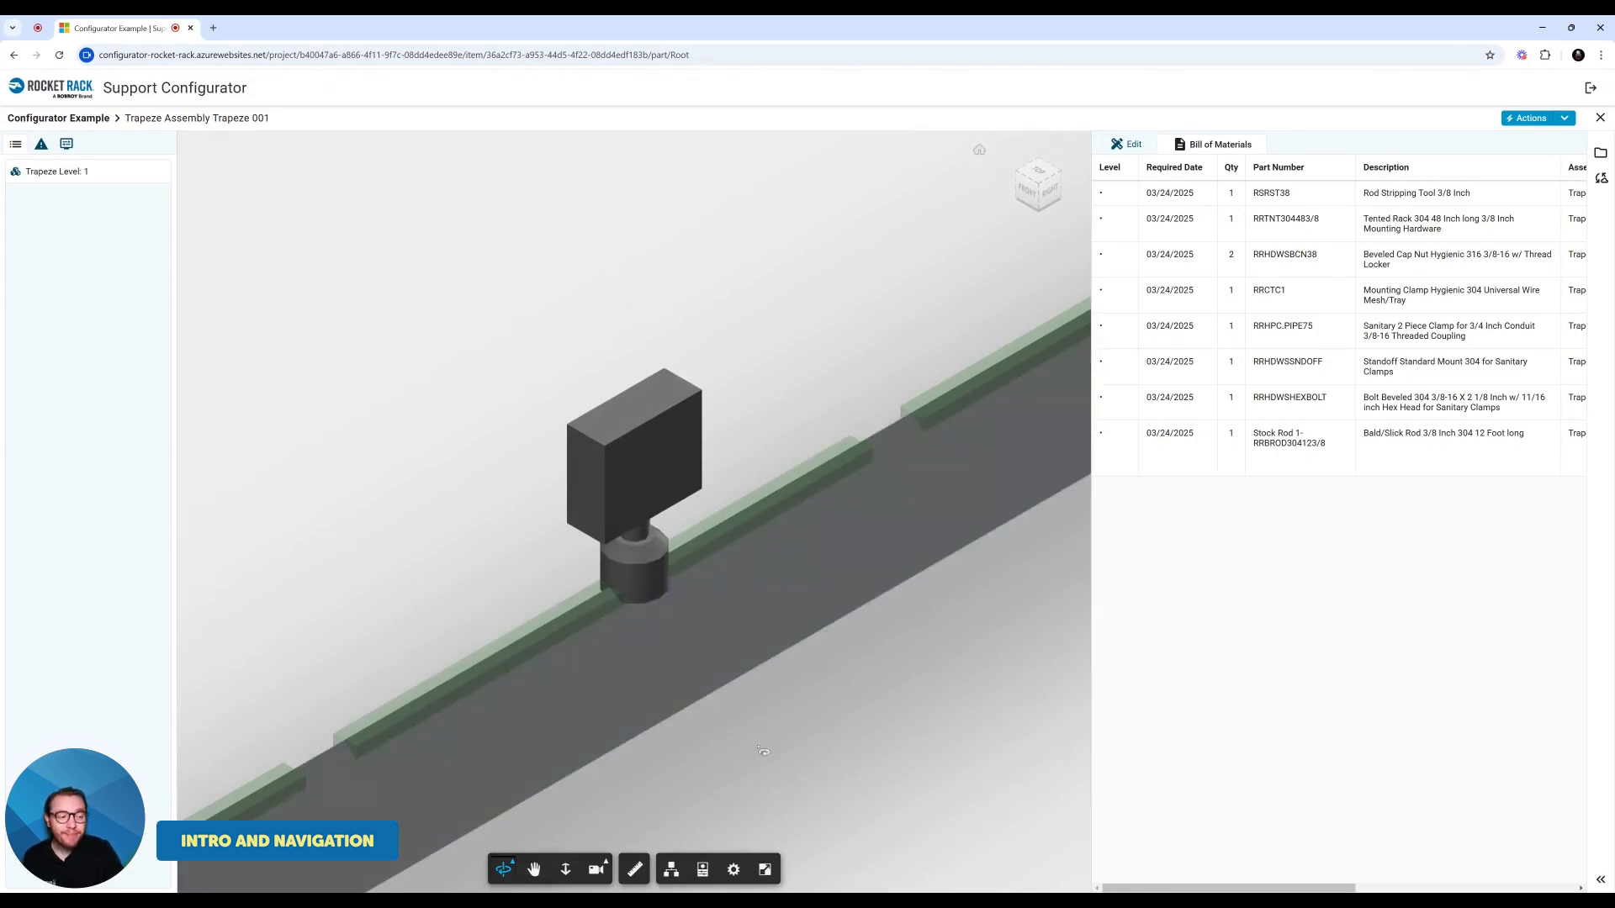
{"action": "left_click_drag", "start_coordinate": [765, 750], "coordinate": [601, 443]}
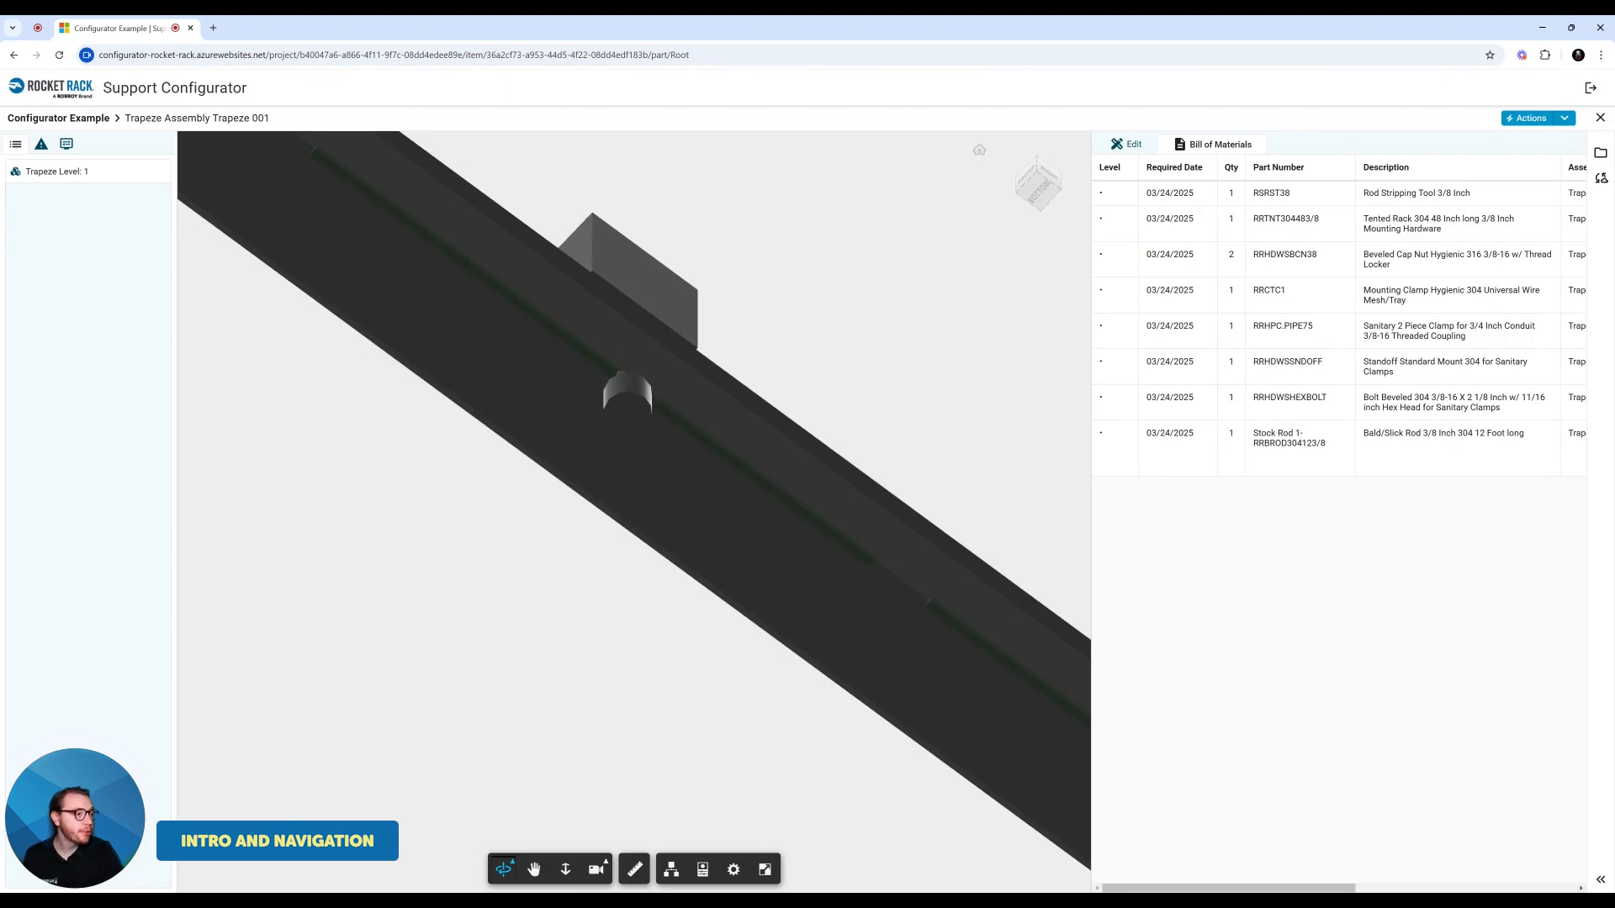
{"action": "left_click", "coordinate": [1059, 221]}
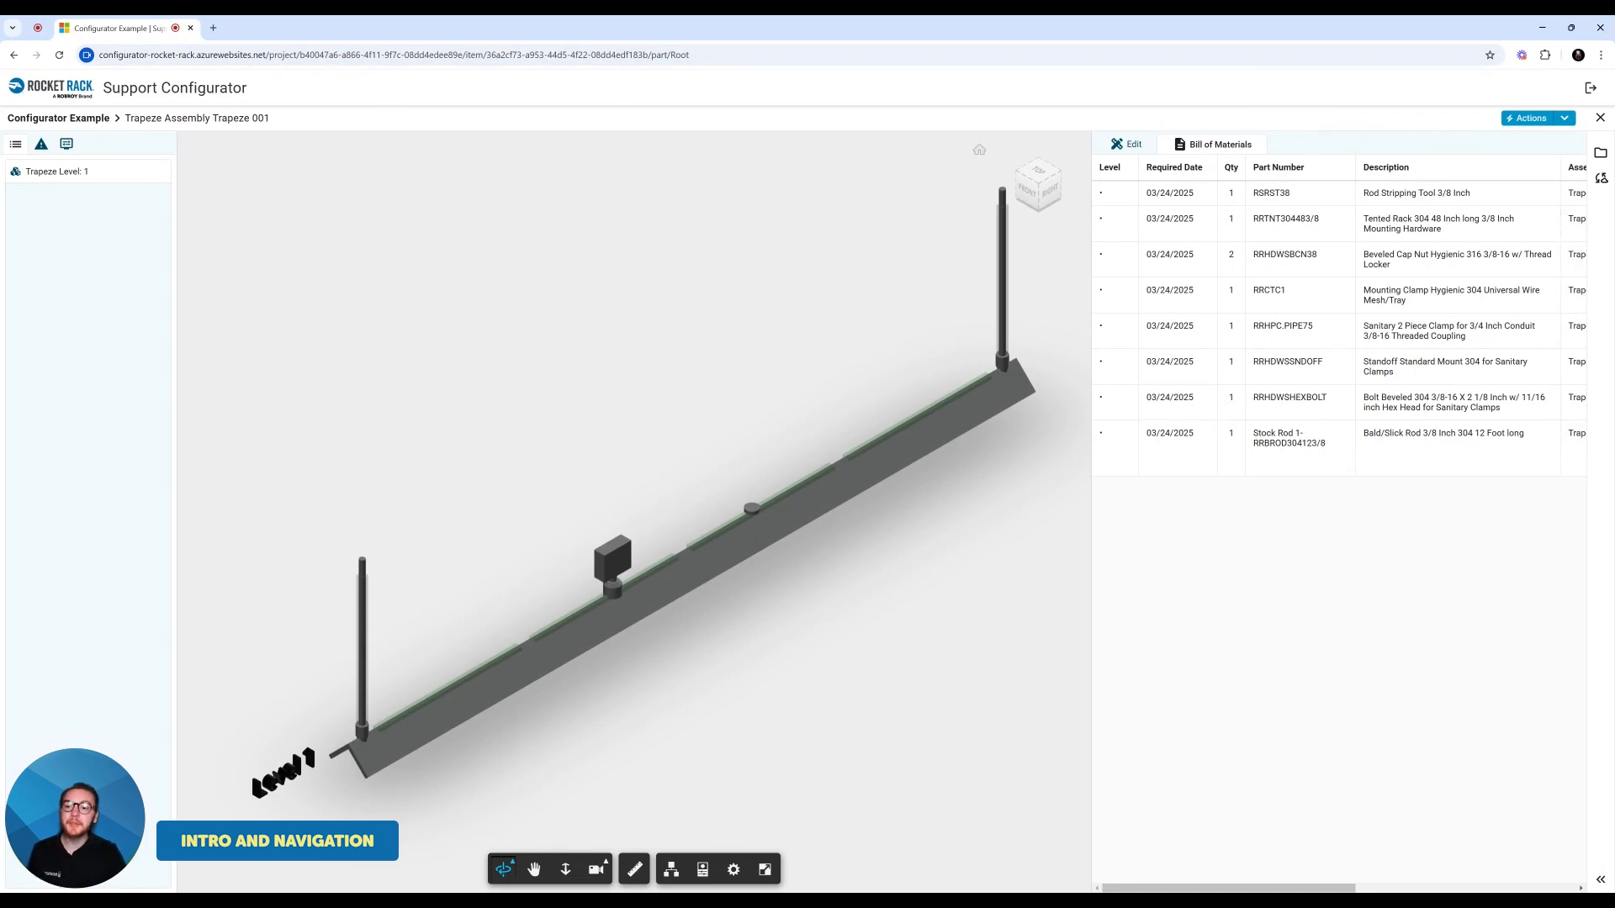
Queue output document generation for Trapeze 001 and check the job status.
{"action": "left_click", "coordinate": [1546, 118]}
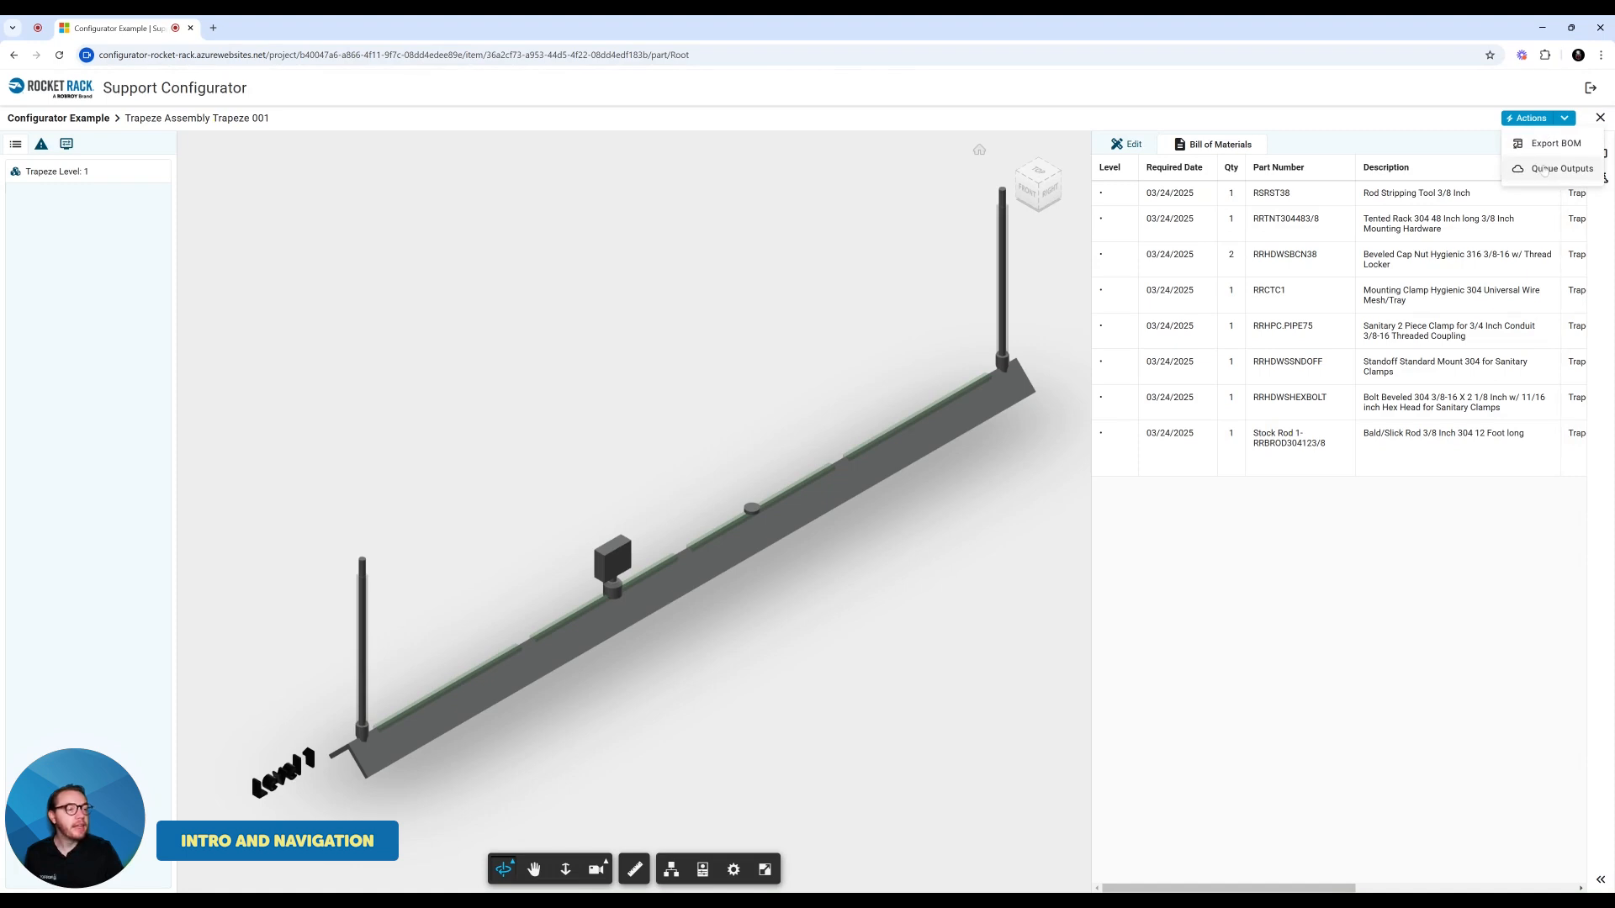
{"action": "left_click", "coordinate": [1545, 169]}
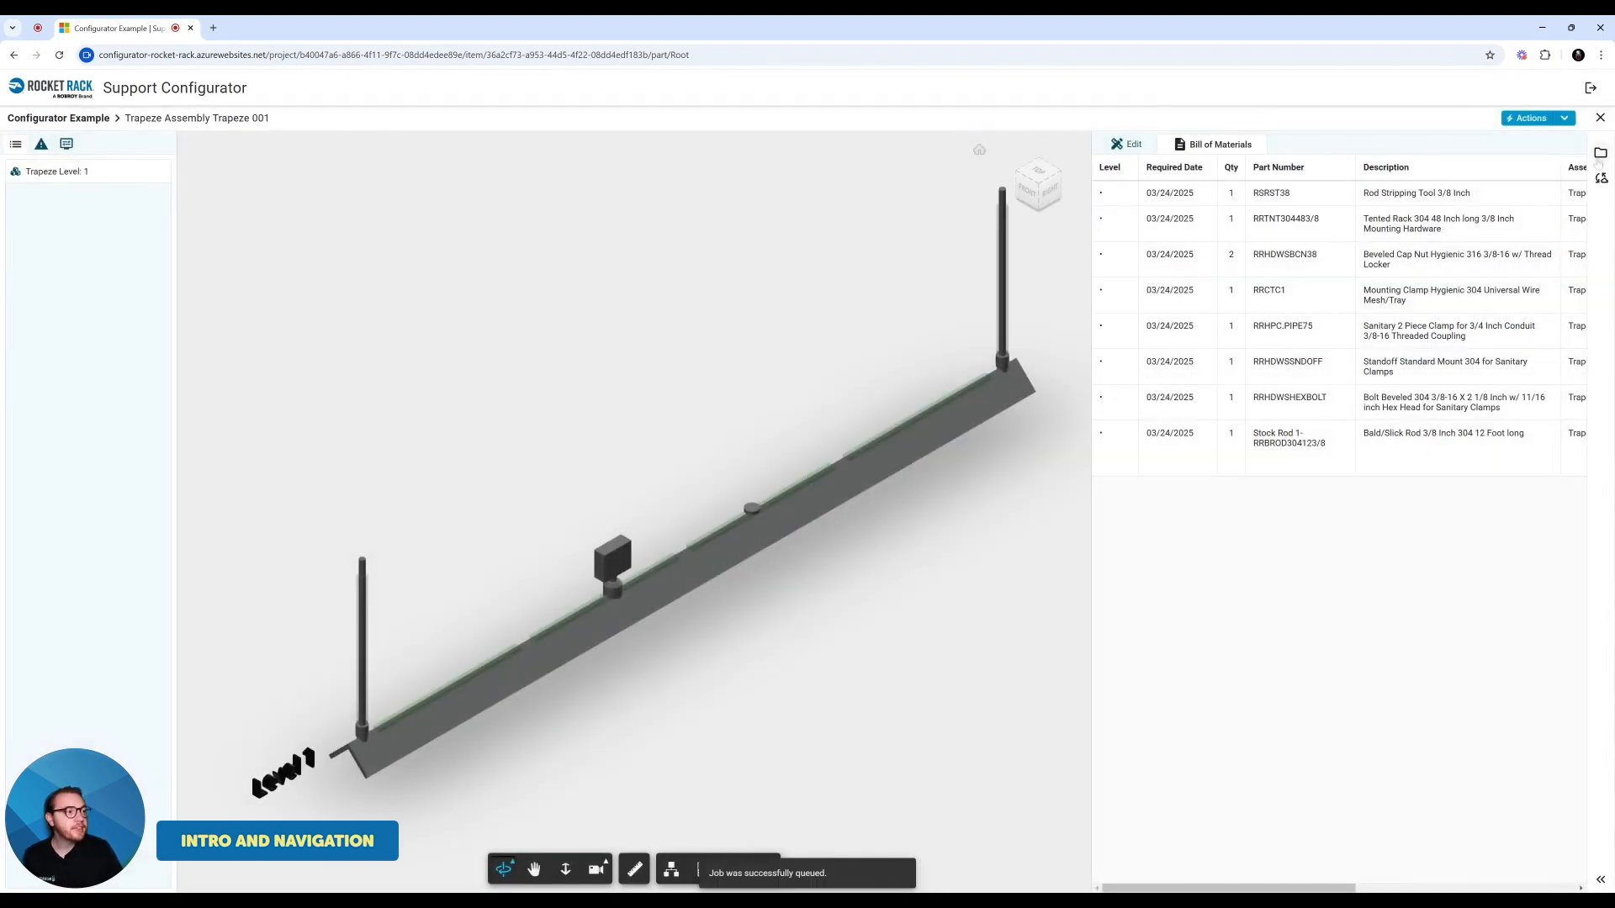
{"action": "left_click", "coordinate": [1599, 153]}
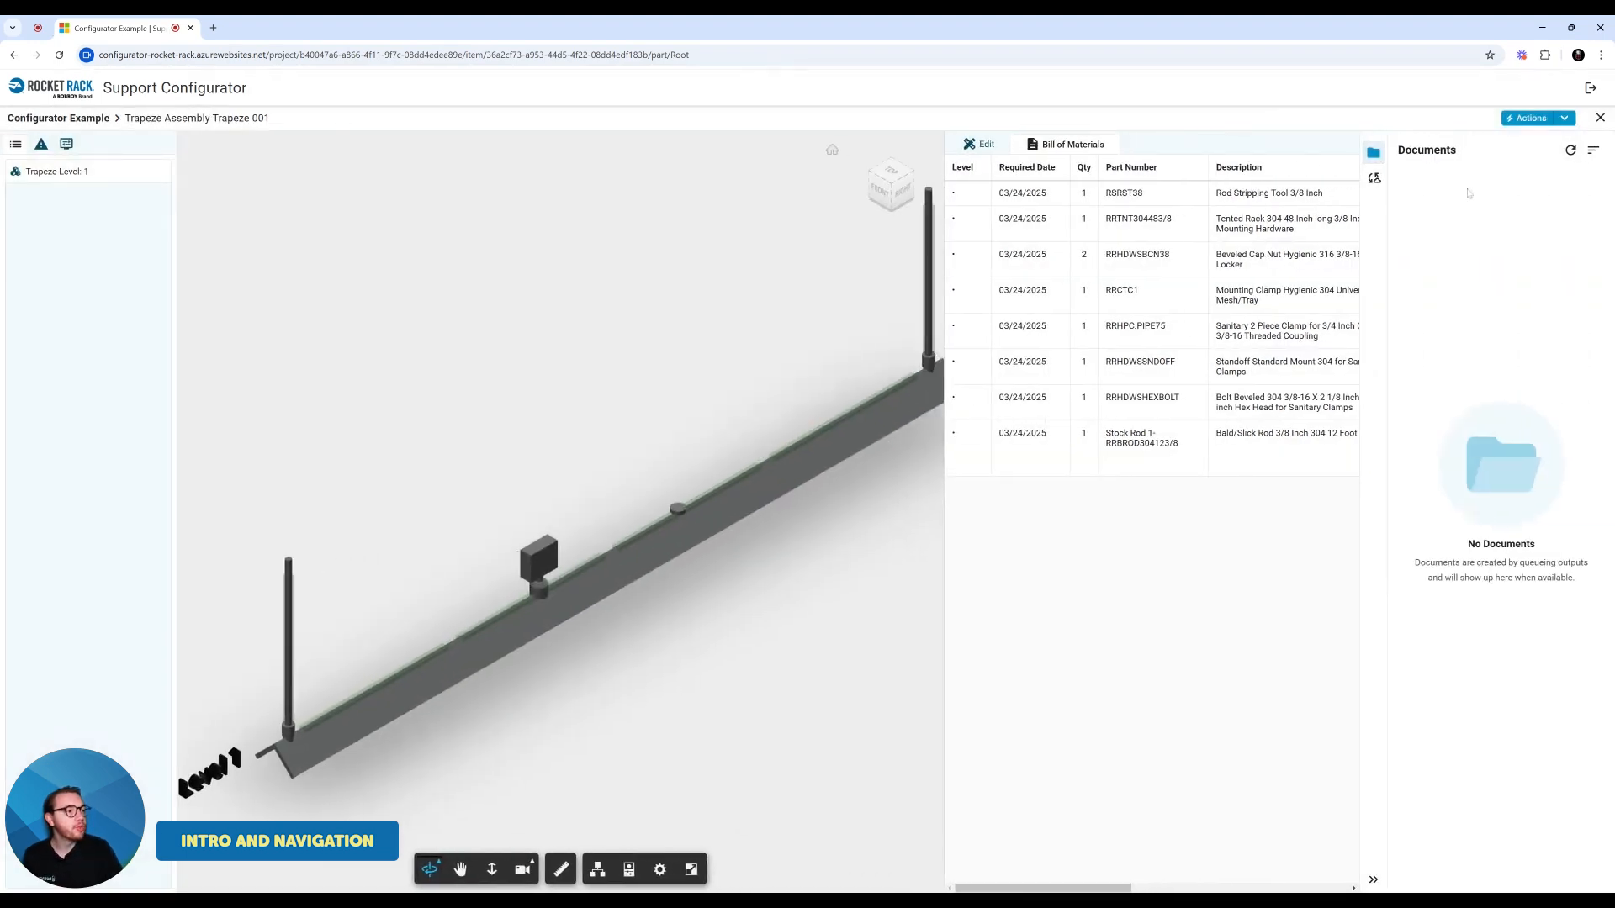
{"action": "left_click", "coordinate": [1374, 178]}
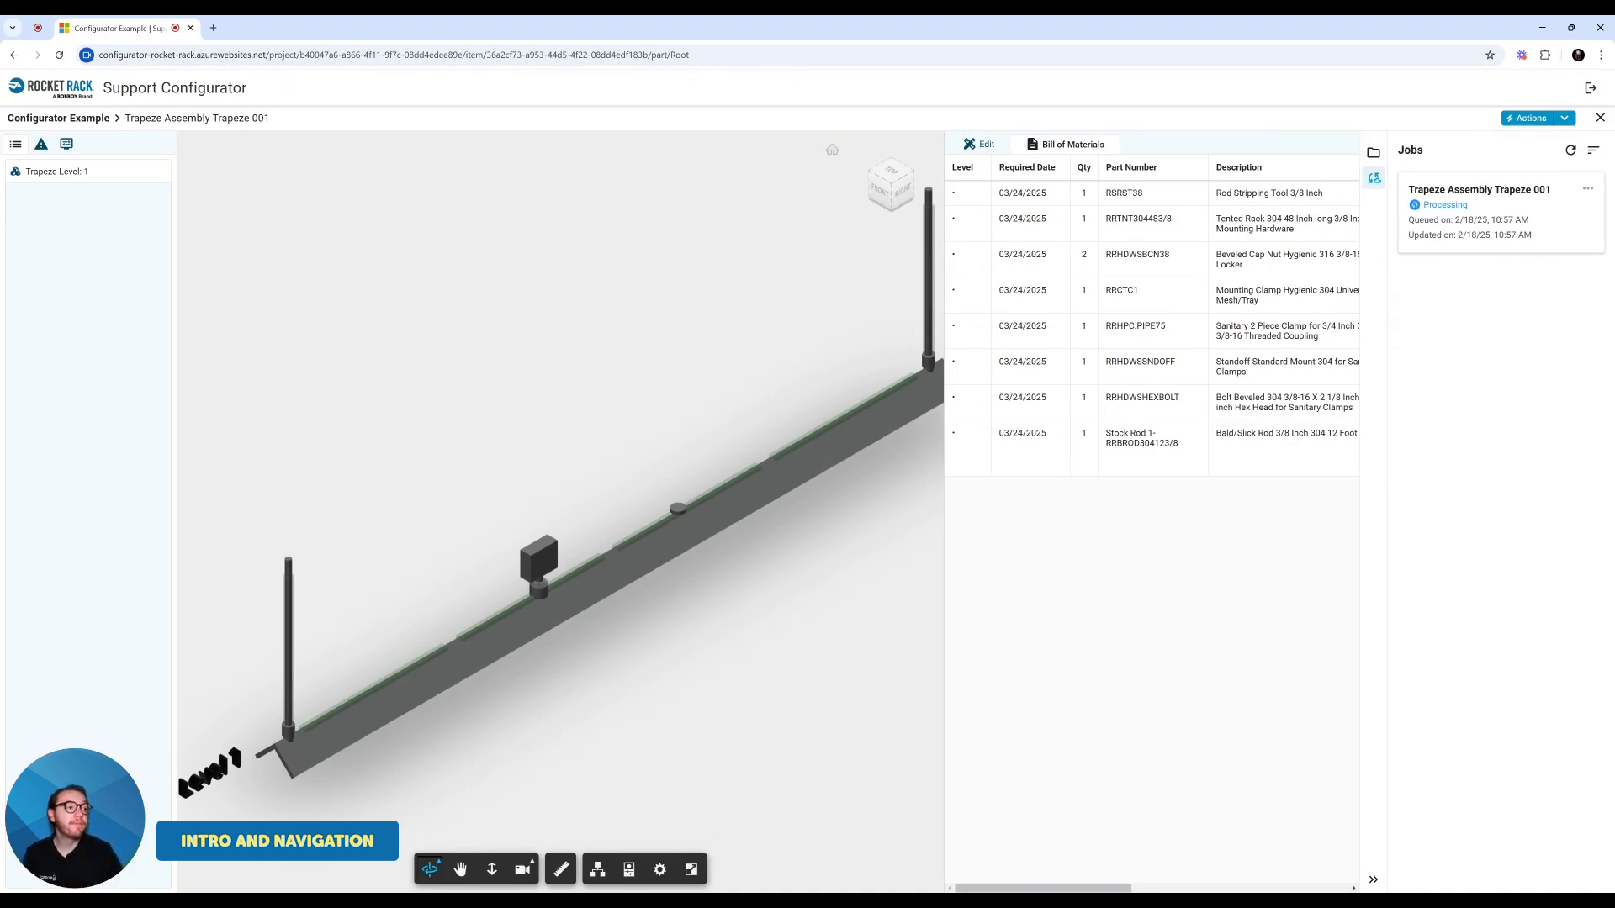
Export the bill of materials and download the generated drawing PDF.
{"action": "left_click", "coordinate": [1560, 118]}
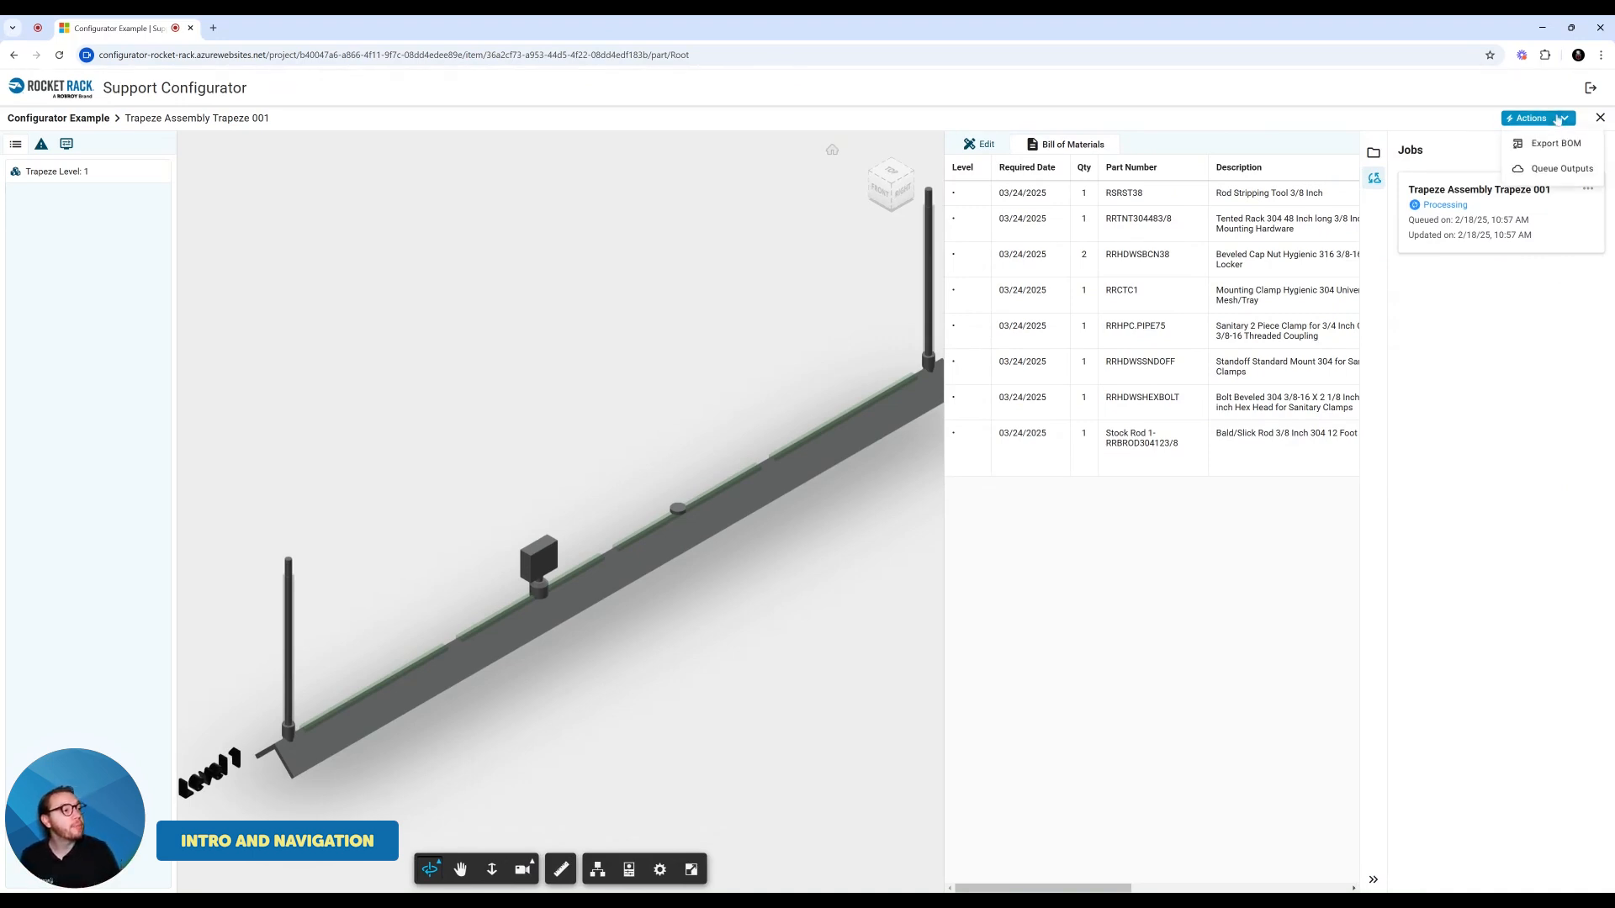
{"action": "left_click", "coordinate": [1541, 150]}
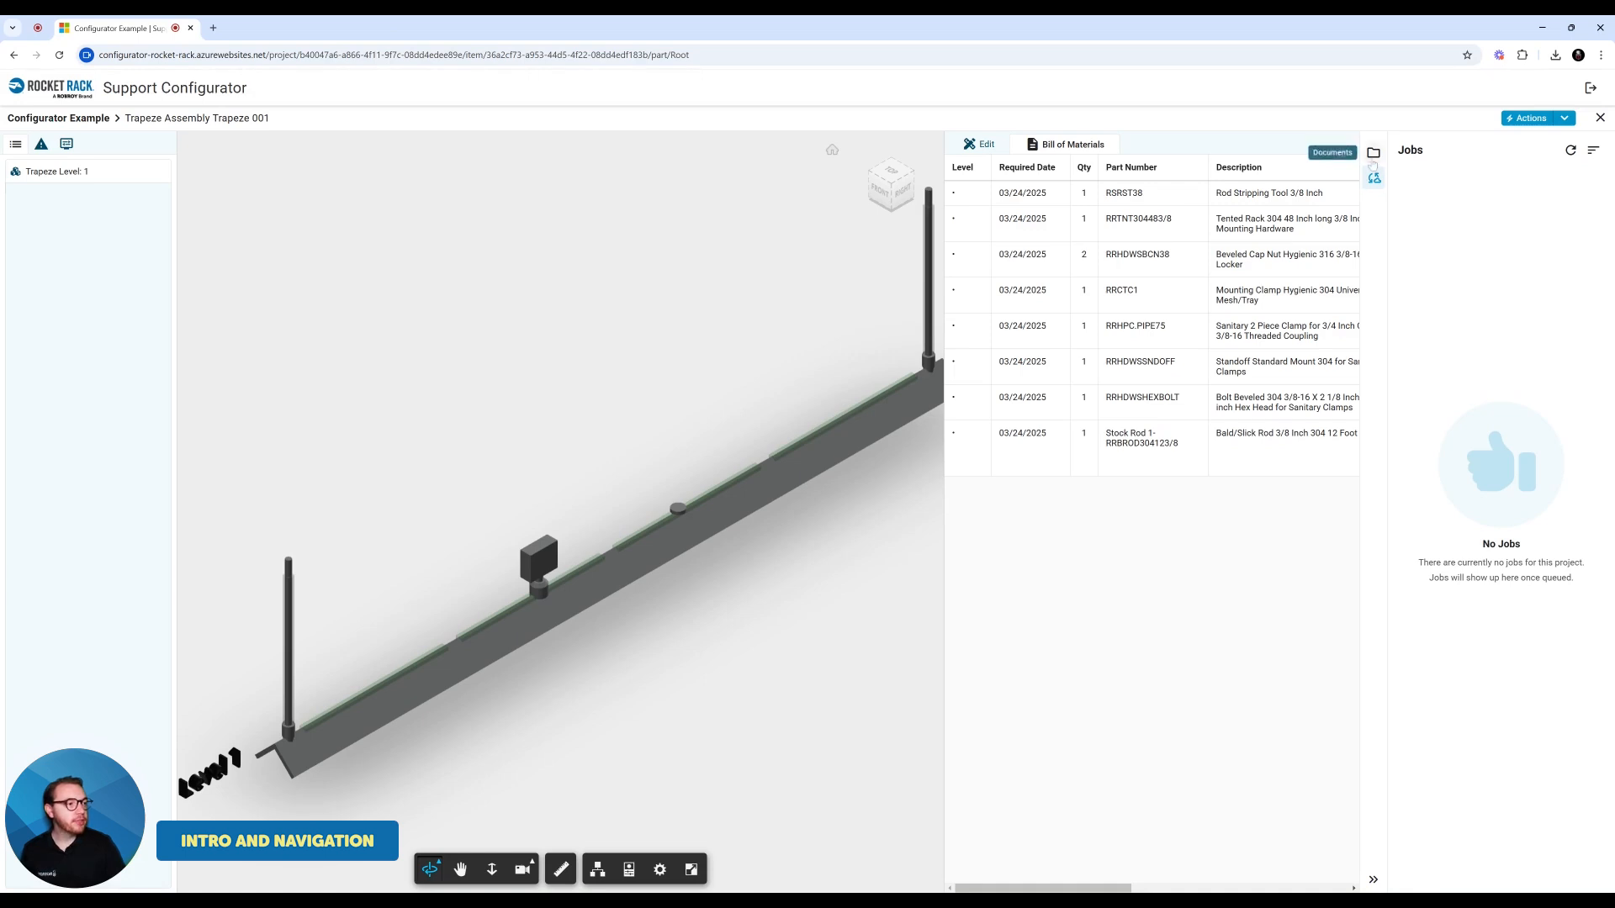
{"action": "left_click", "coordinate": [1374, 157]}
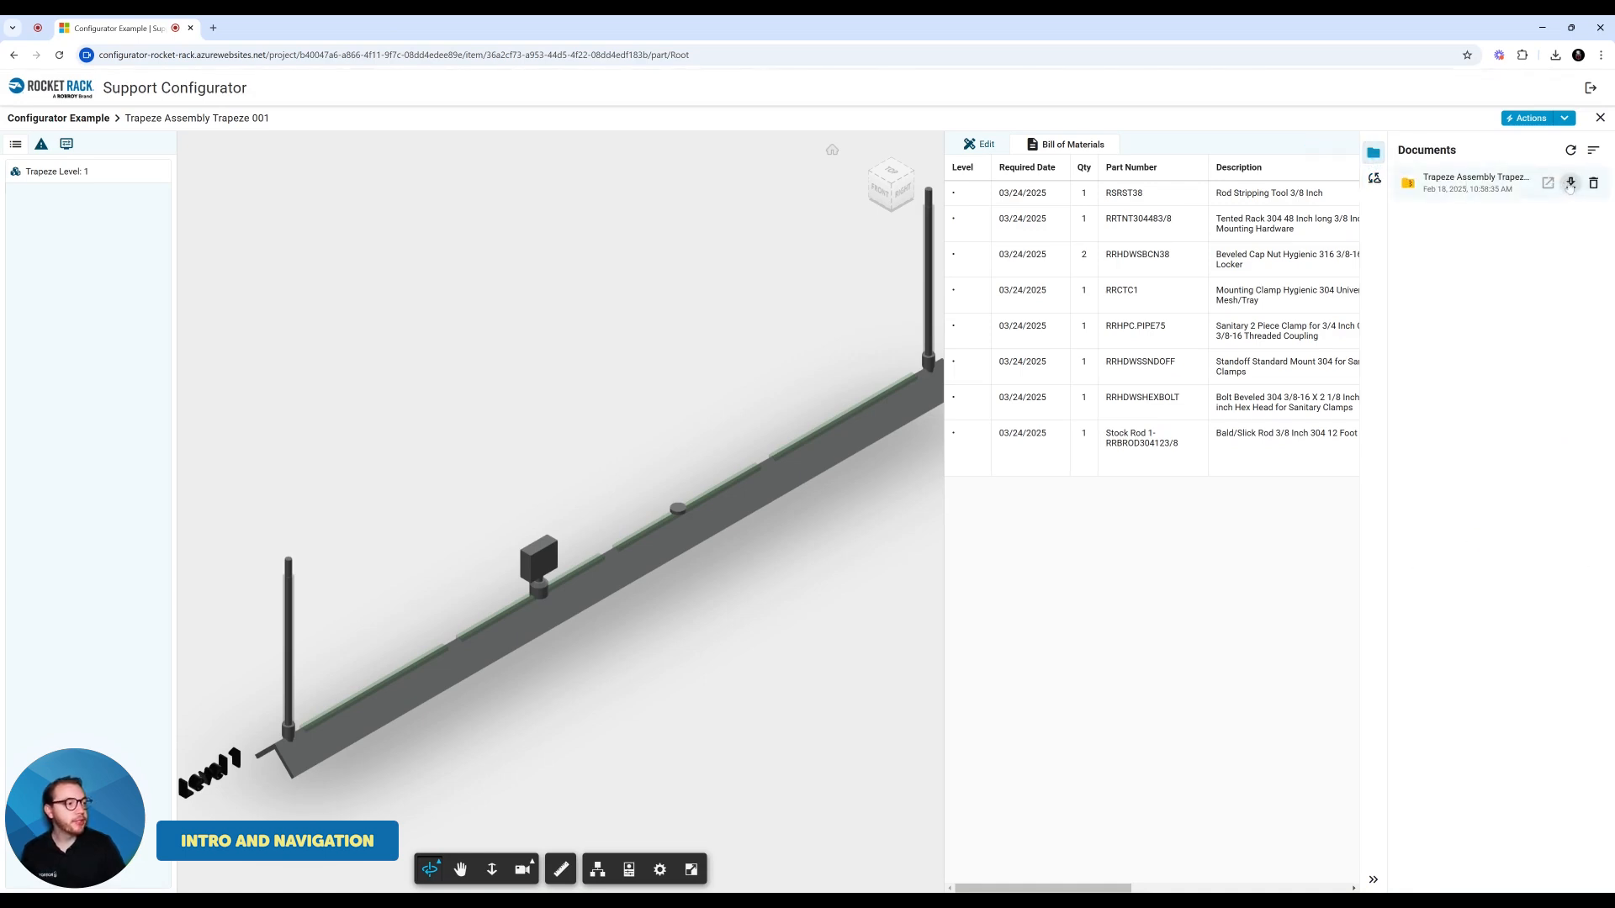
{"action": "left_click", "coordinate": [1570, 183]}
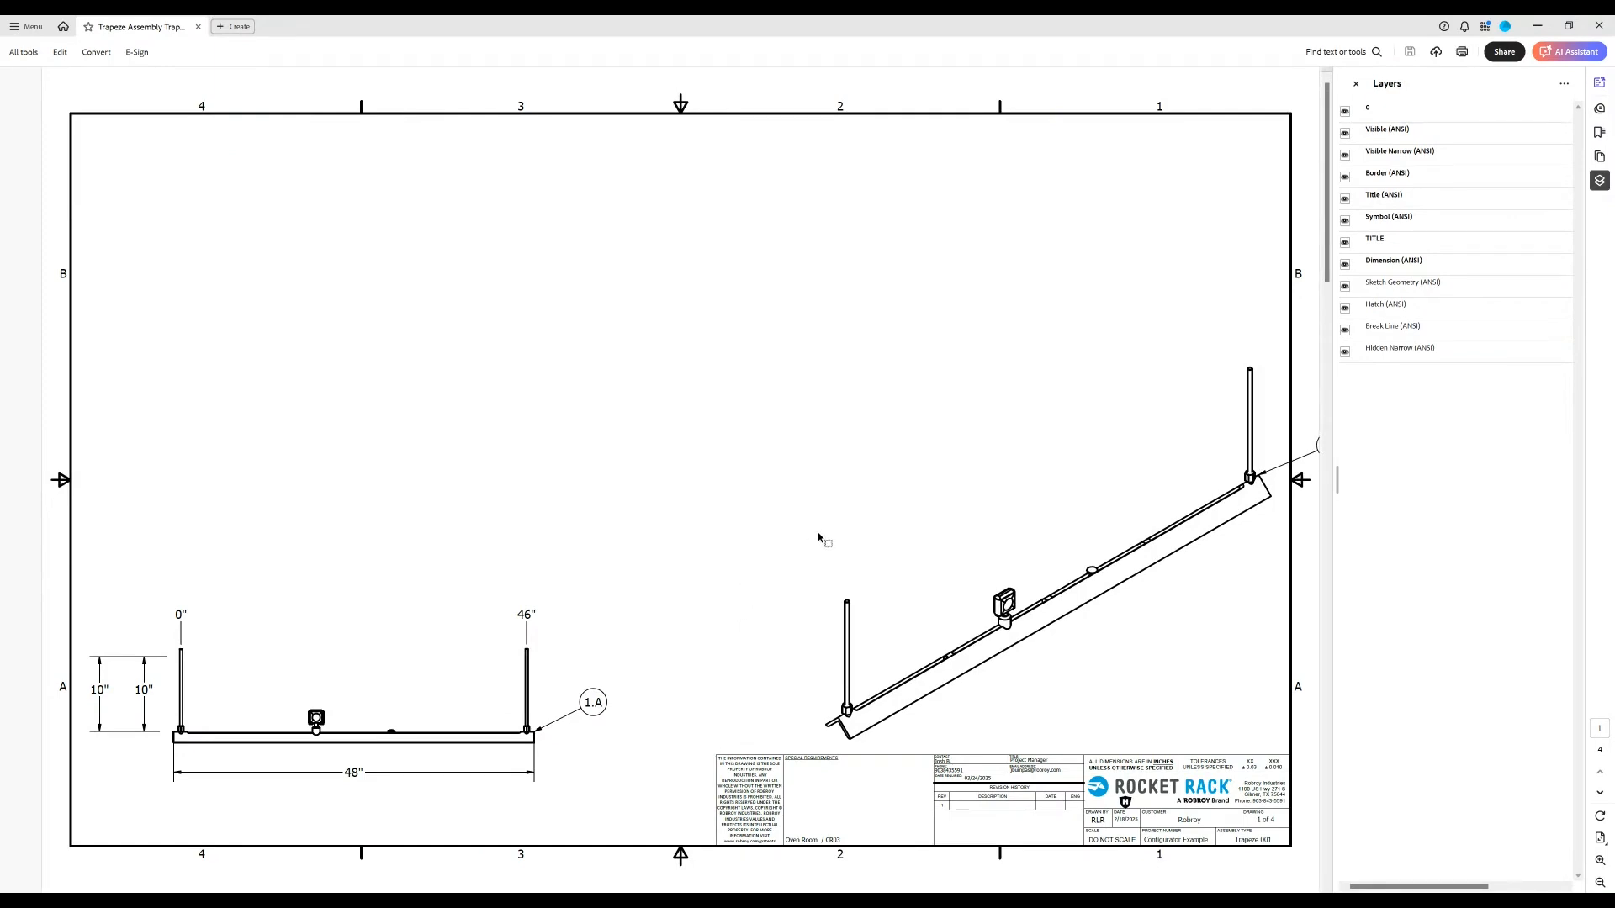
Scroll through the drawing, Parts List, Sub-Assembly BOM and stock rod cut sheet pages.
{"action": "scroll", "coordinate": [817, 538], "scroll_direction": "down", "scroll_amount": 1}
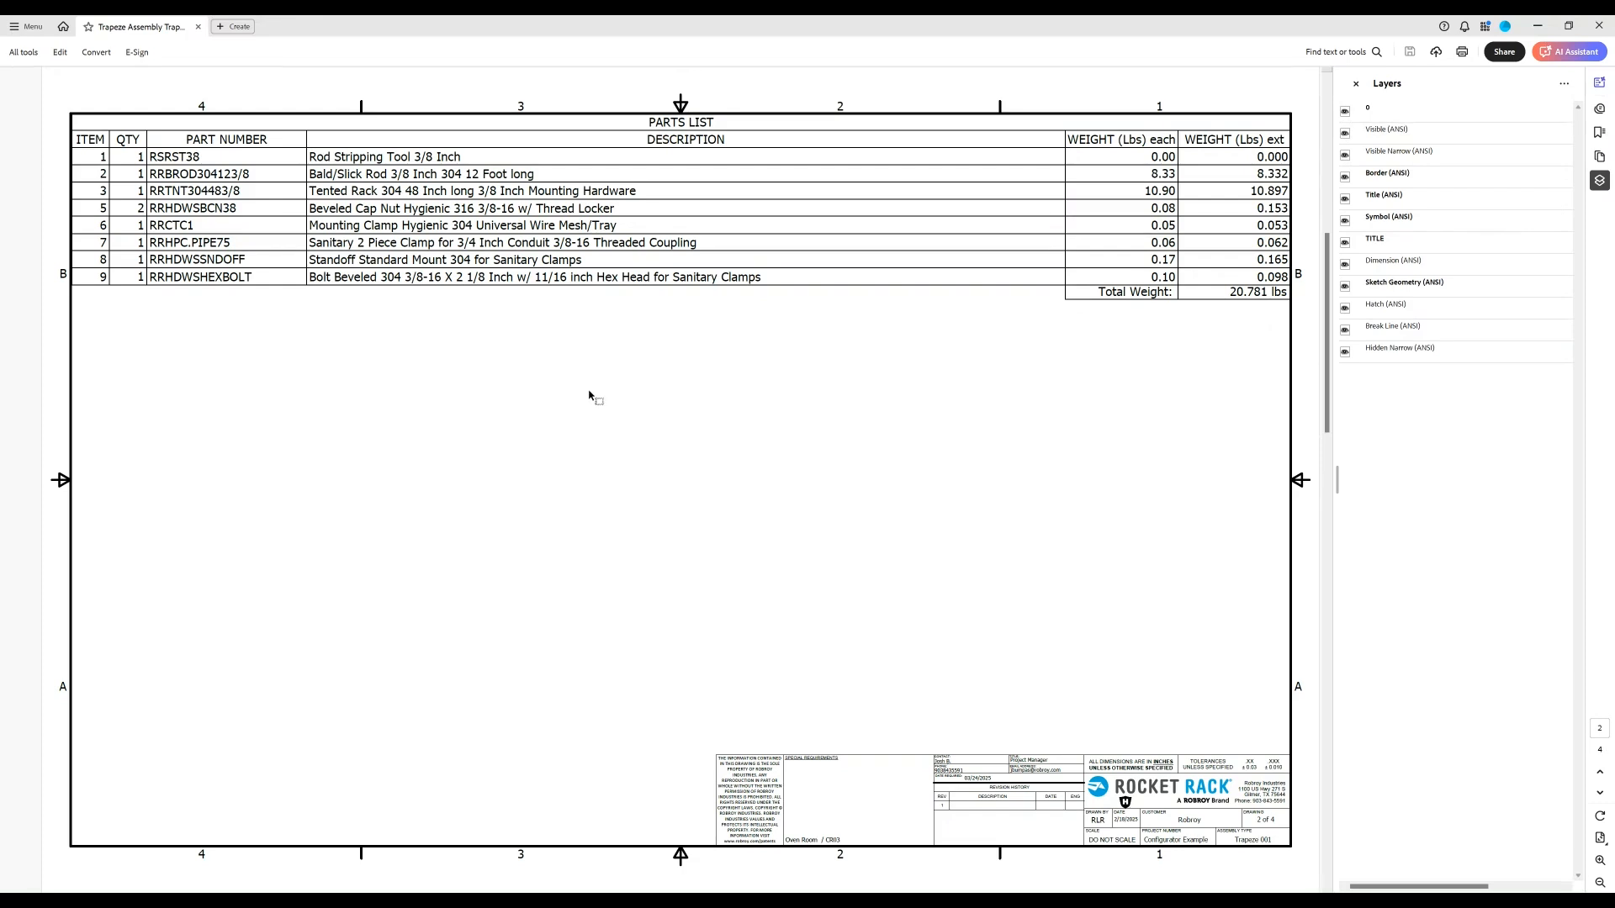
{"action": "scroll", "coordinate": [589, 392], "scroll_direction": "down", "scroll_amount": 3}
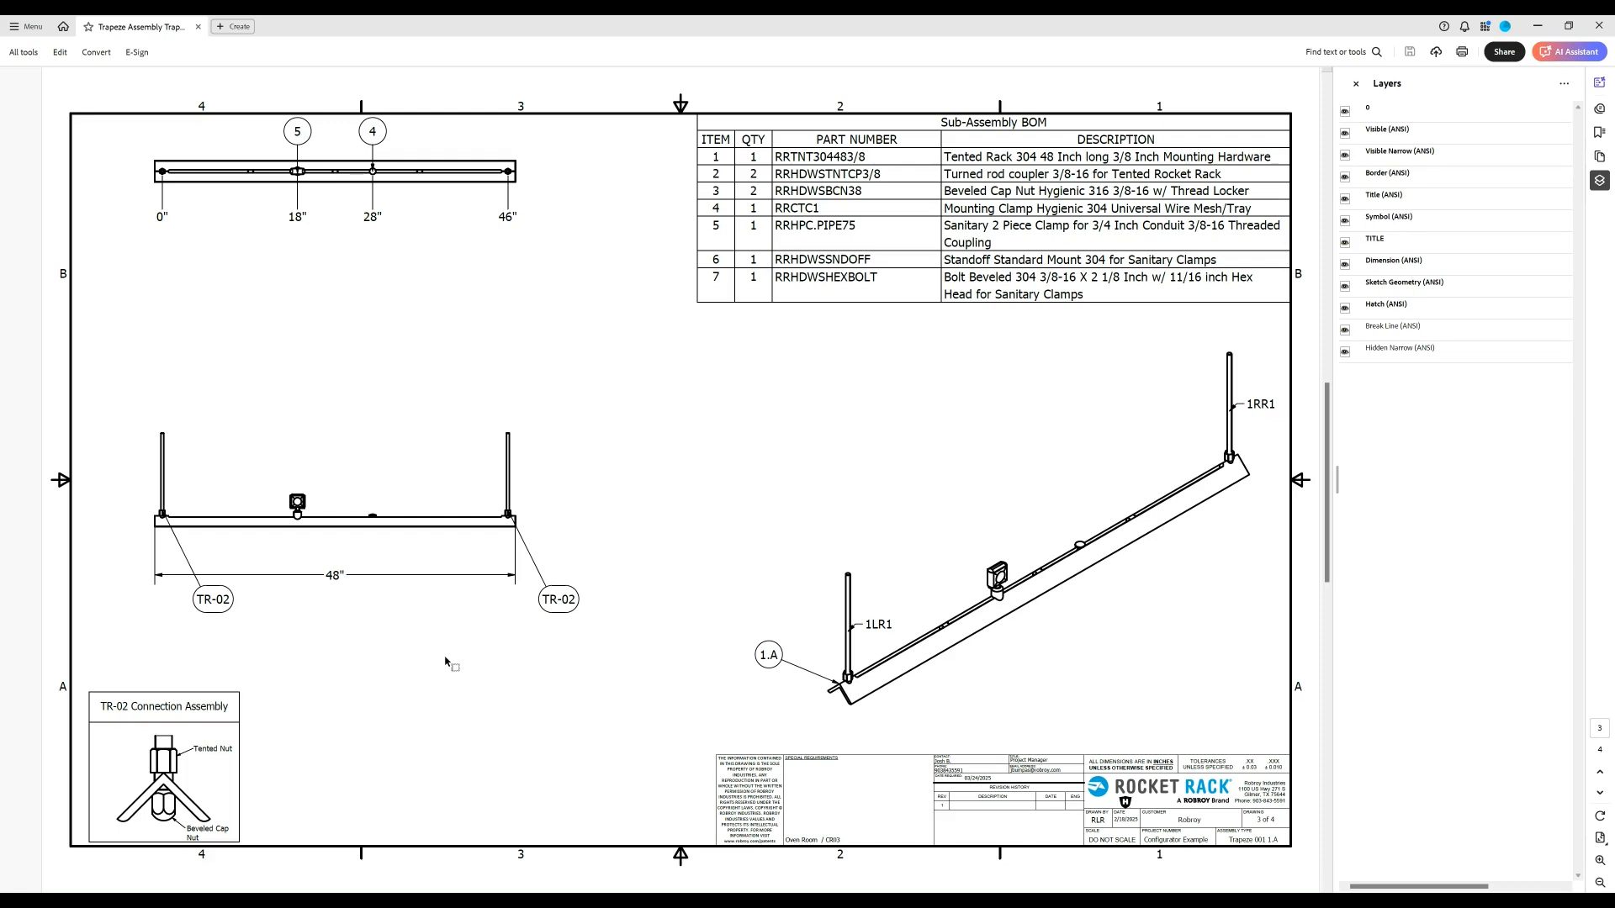
{"action": "scroll", "coordinate": [535, 295], "scroll_direction": "down", "scroll_amount": 3}
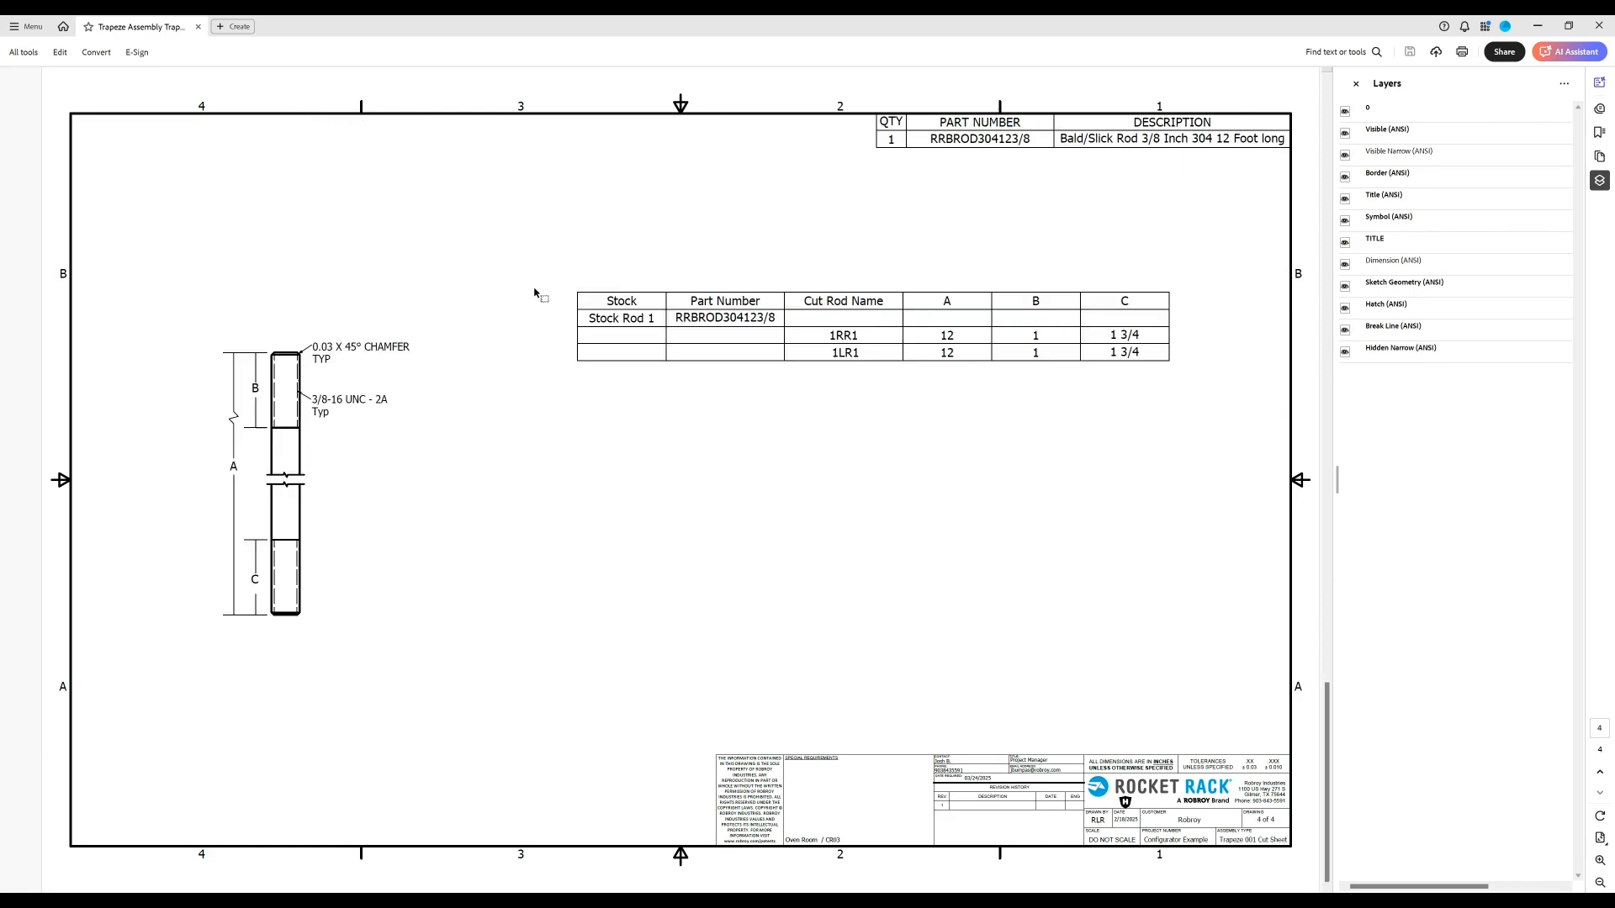